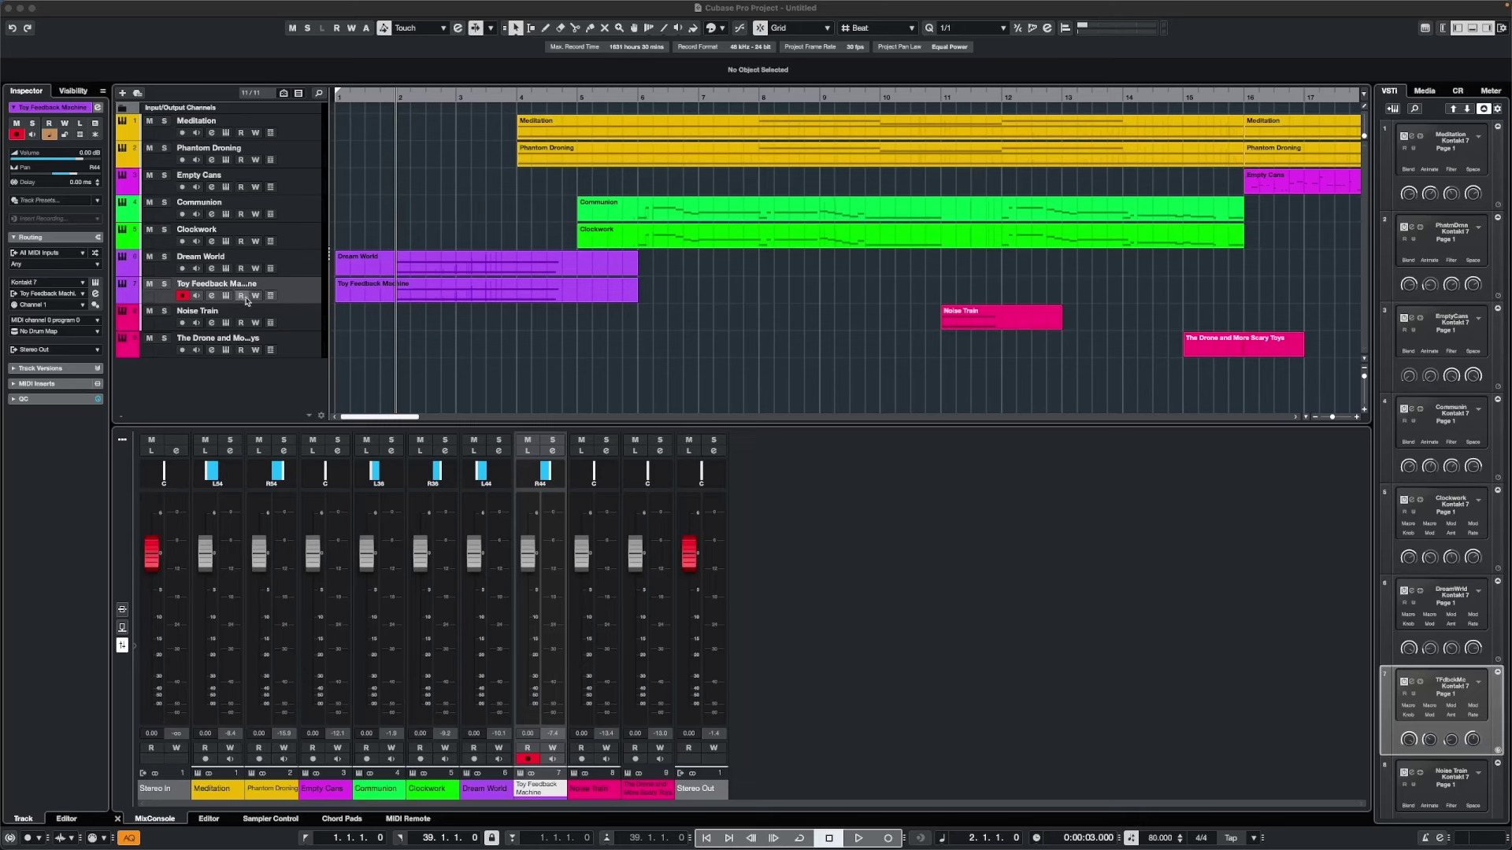
Select the Dream World track and view the mixer's insert slots, returning to the channel faders.
left_click(197, 263)
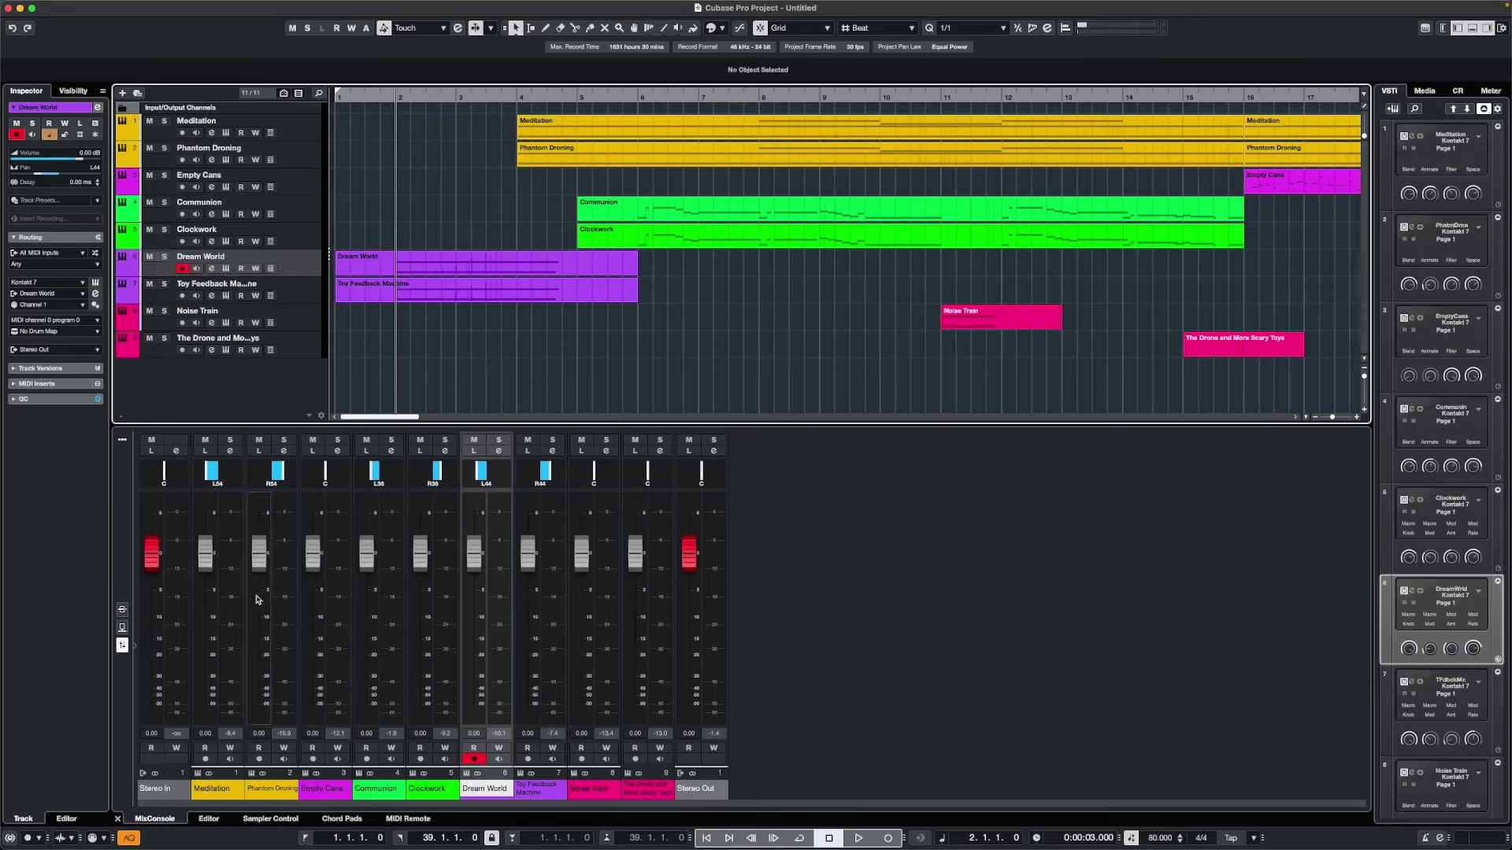
left_click(123, 626)
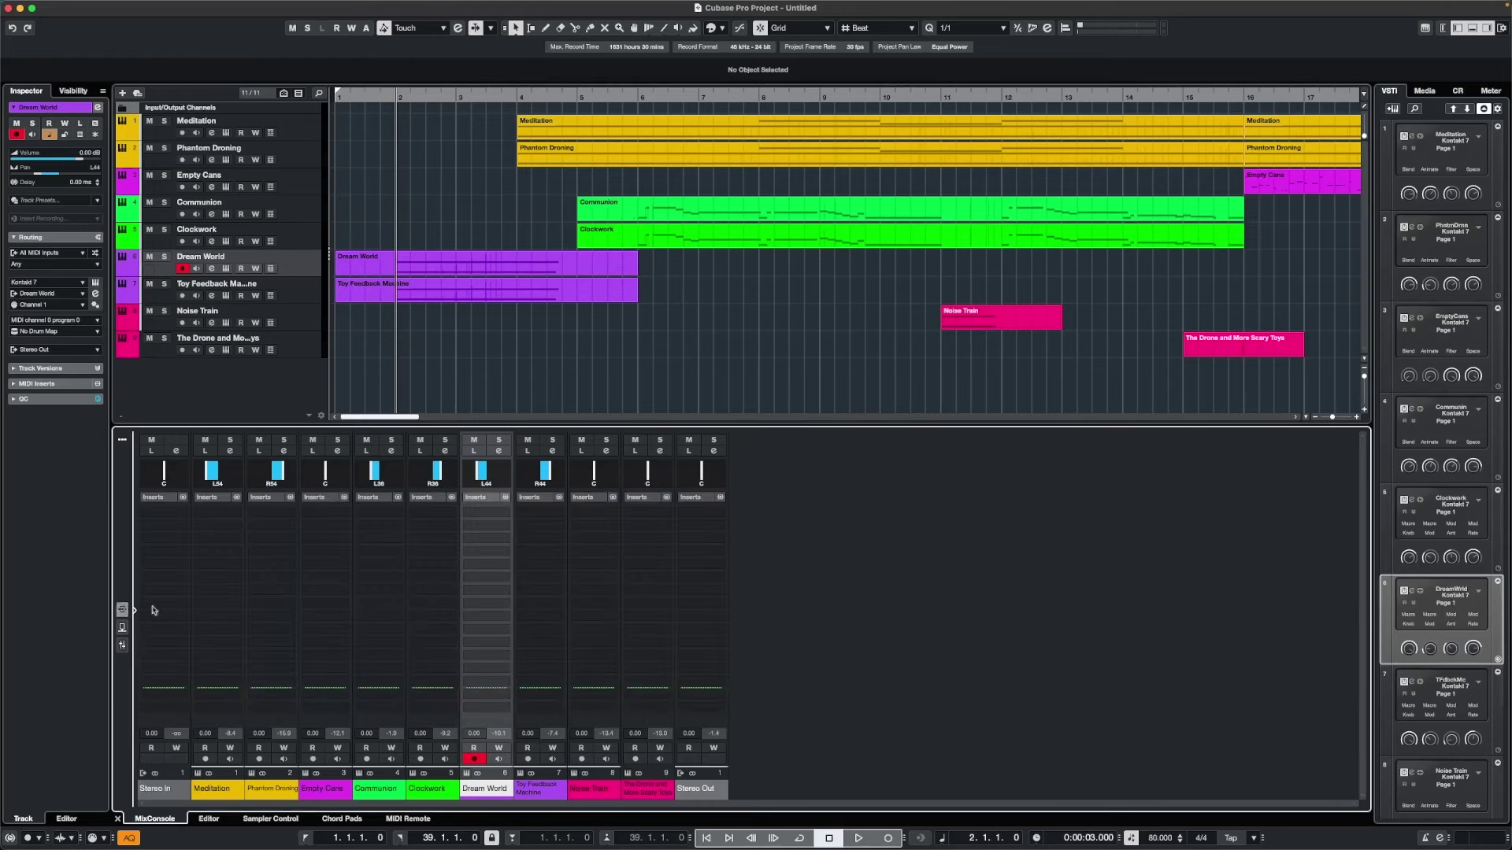
left_click(122, 647)
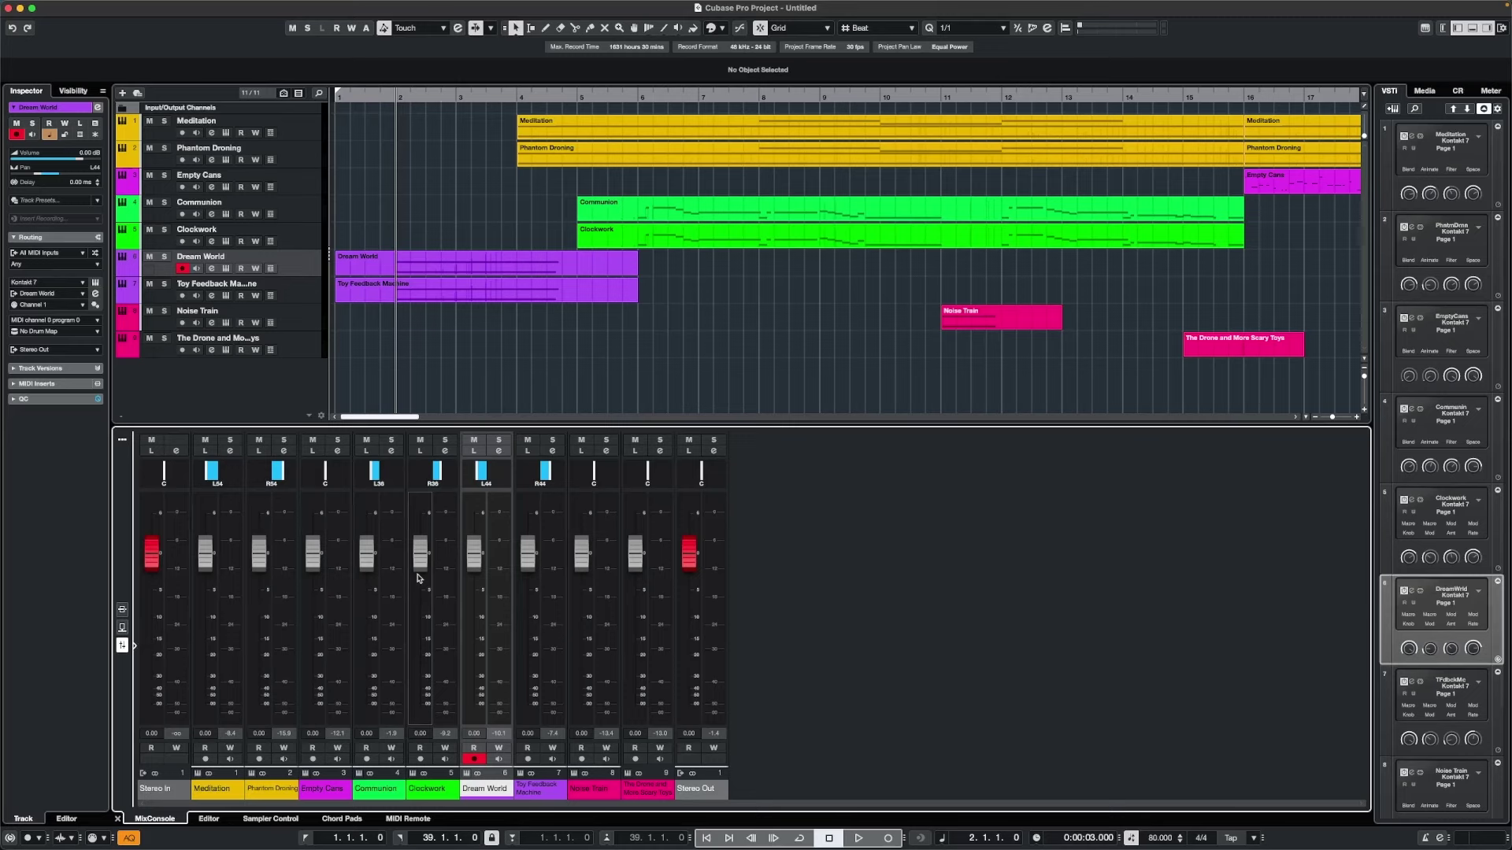
Solo the Dream World track and audition it from bar 2.
left_click(165, 257)
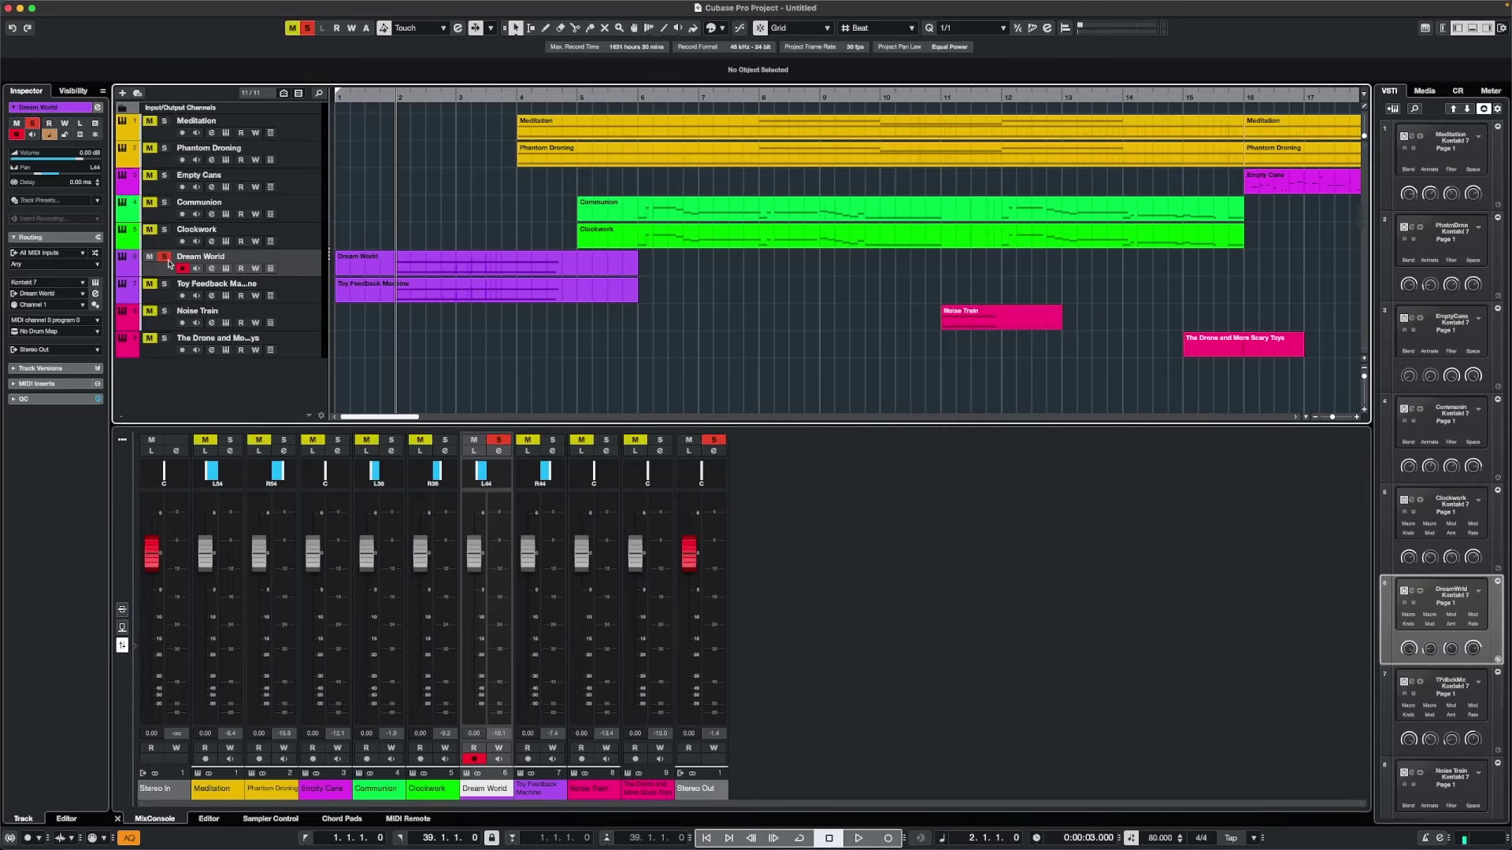
key("space")
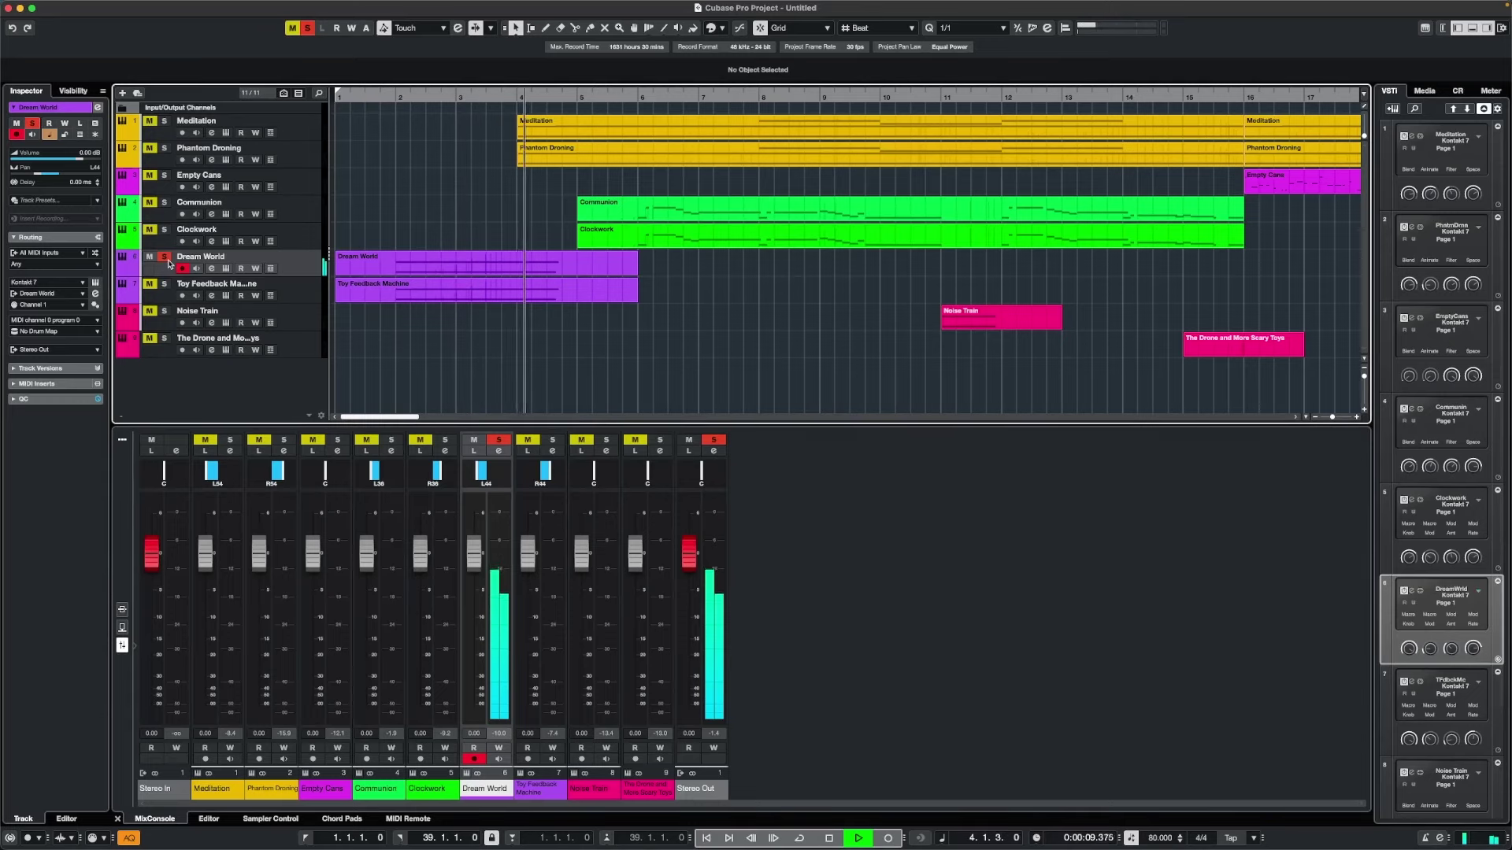
key("space")
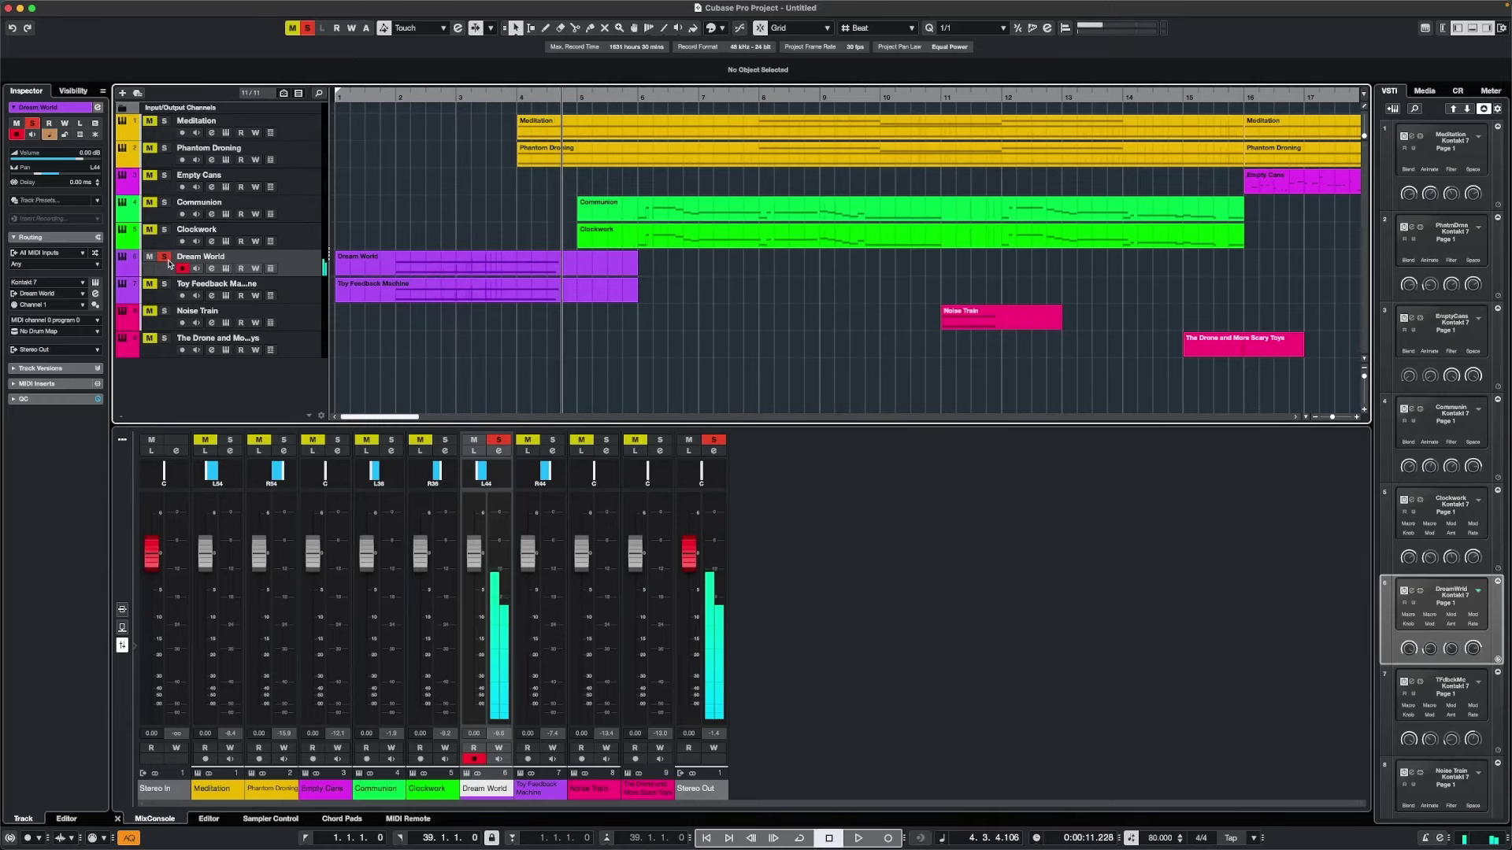
Solo only the Toy Feedback Machine track and audition it from bar 2.
left_click(161, 293)
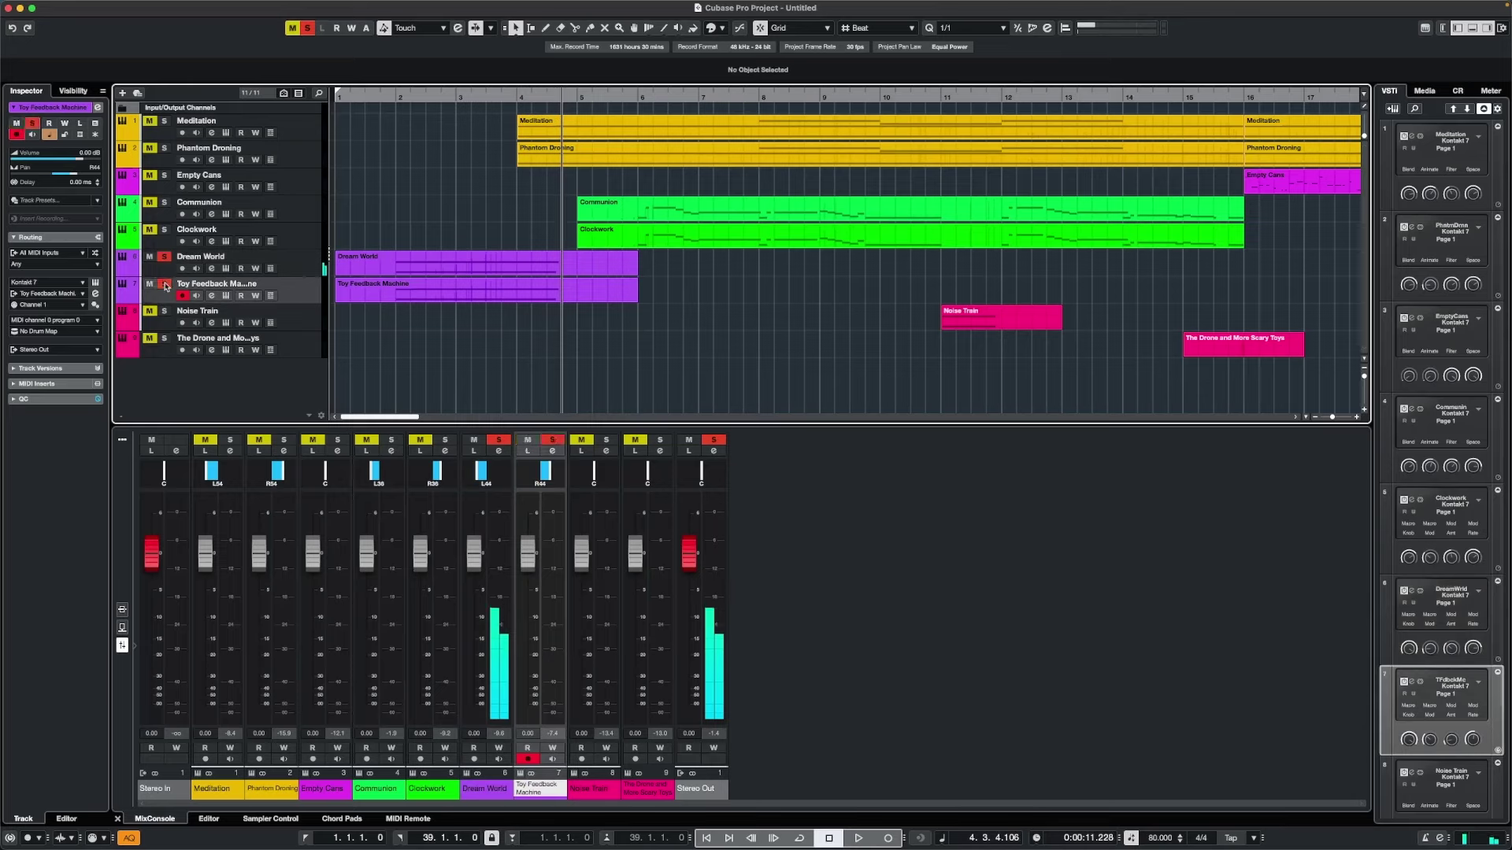
left_click(396, 97)
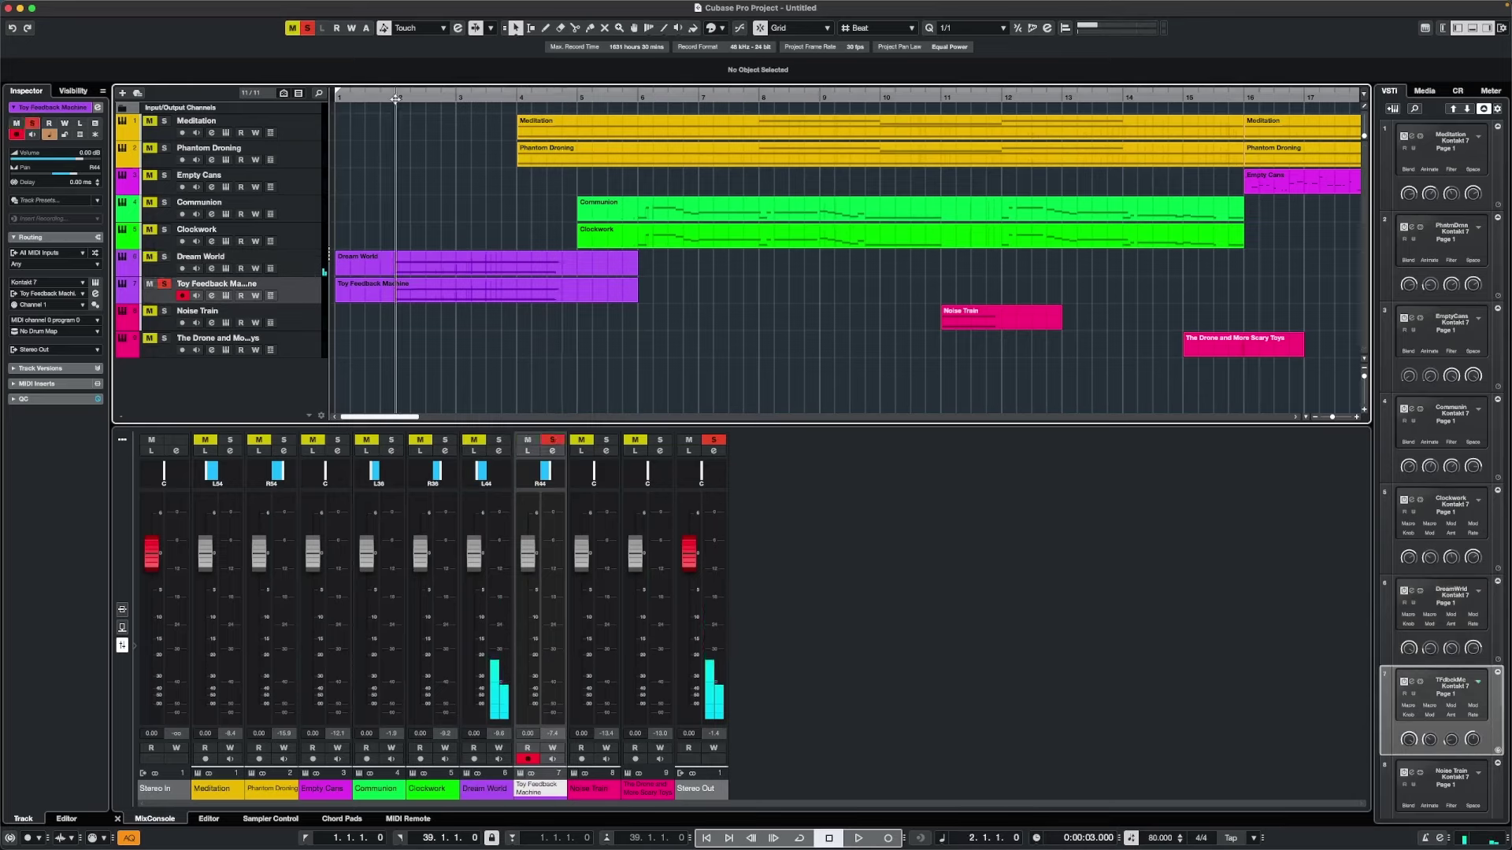
key("space")
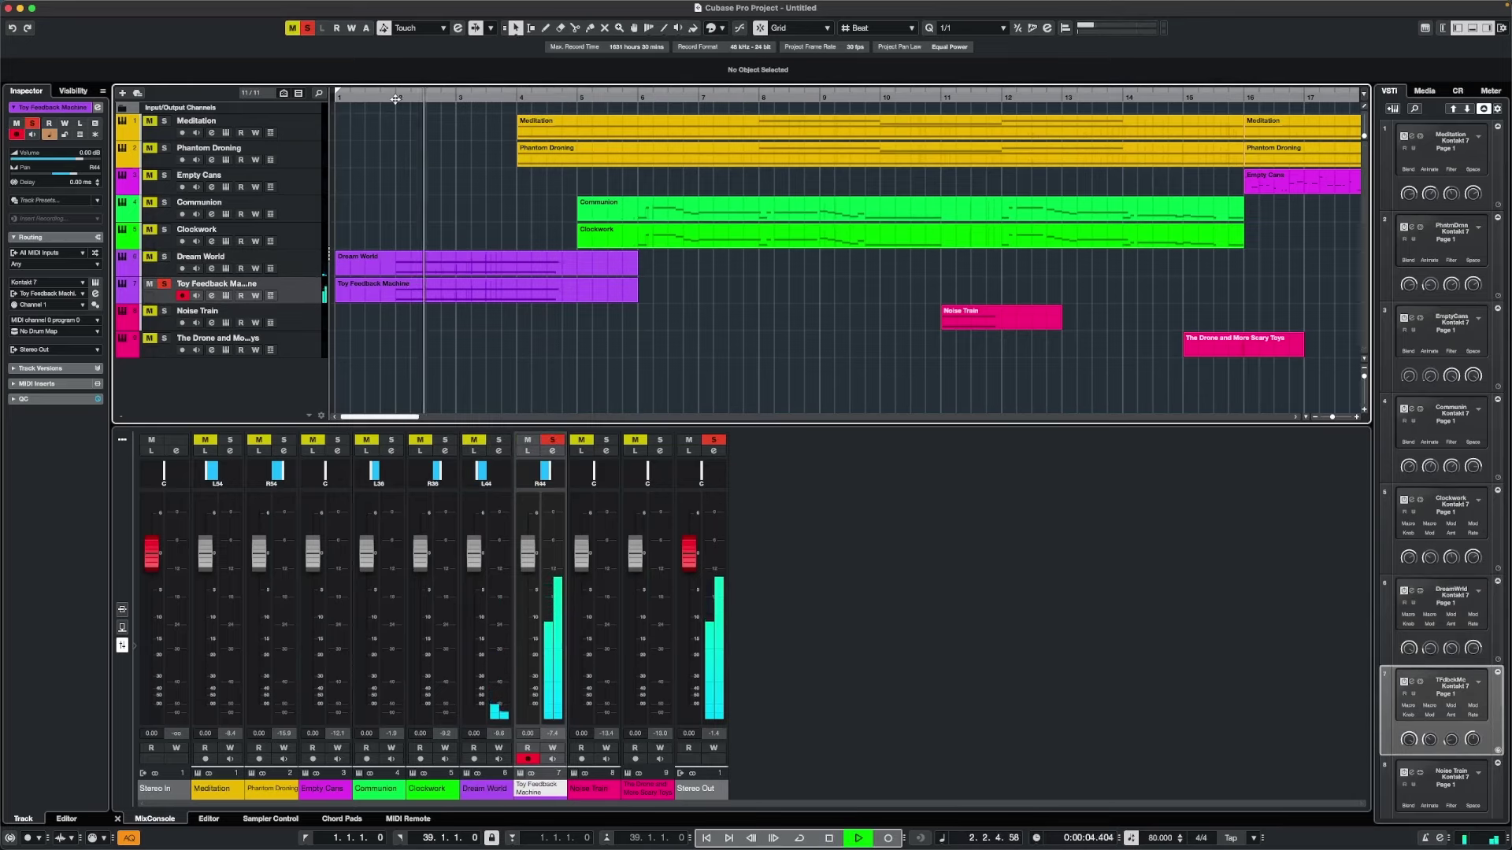
key("space")
Add Dream World to the solo, open its Kontakt instrument clear of the purple clips, and return the playhead to bar 1.
left_click(167, 260)
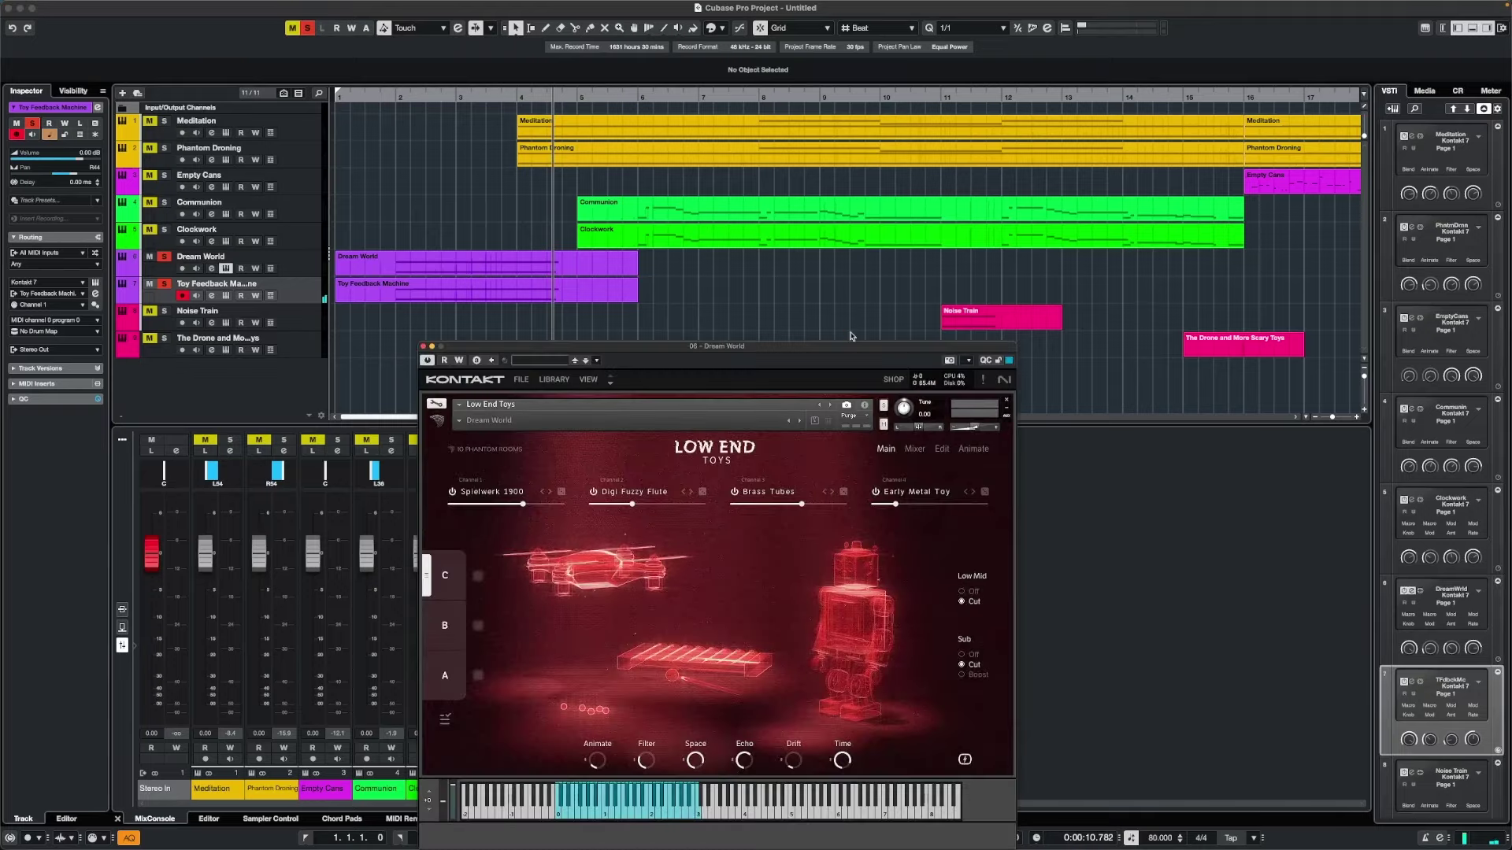
left_click_drag(807, 352, 775, 163)
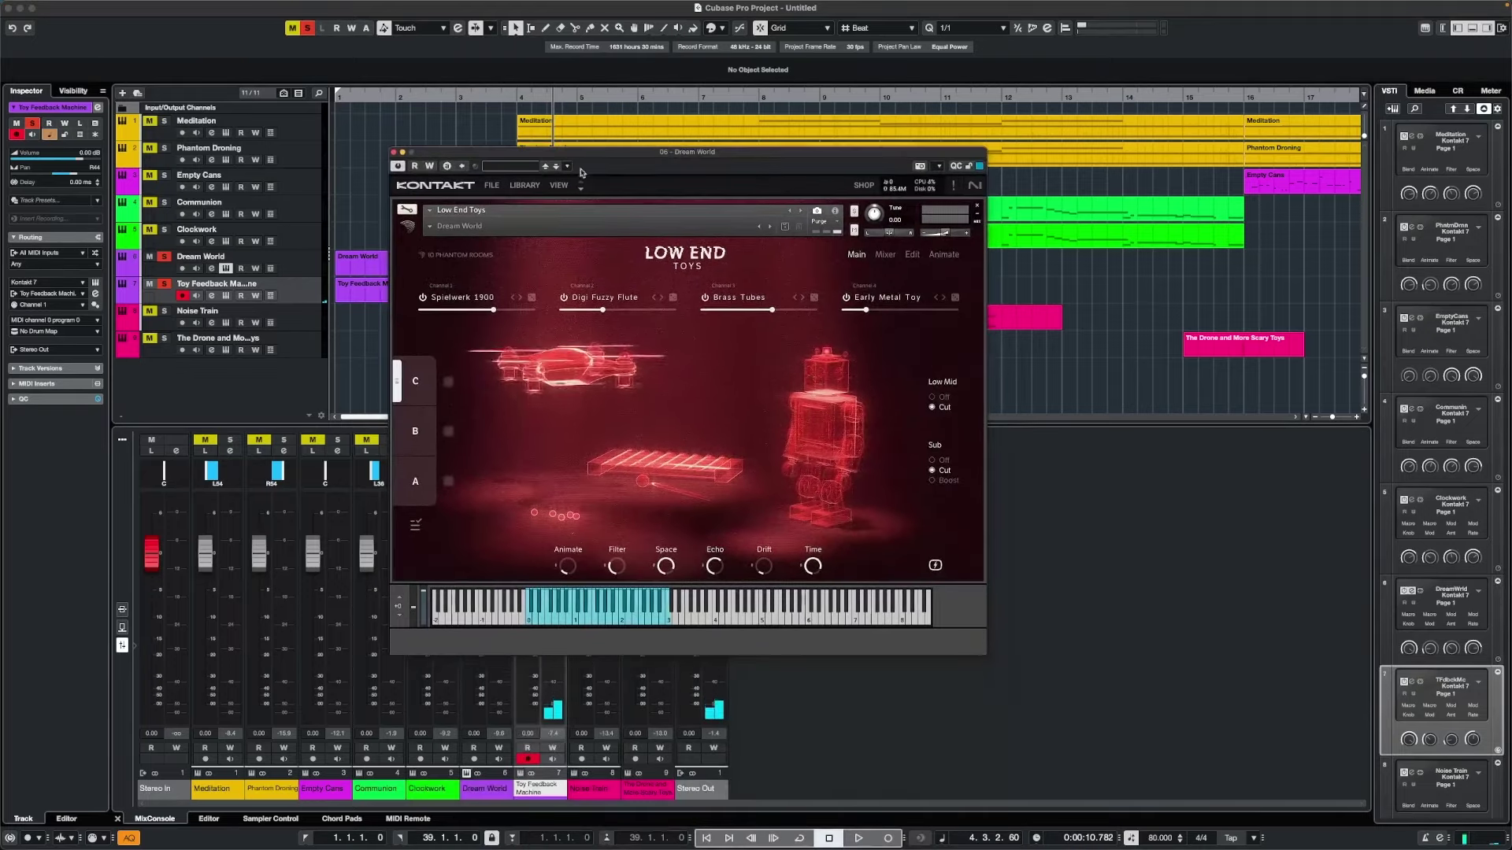
left_click(337, 98)
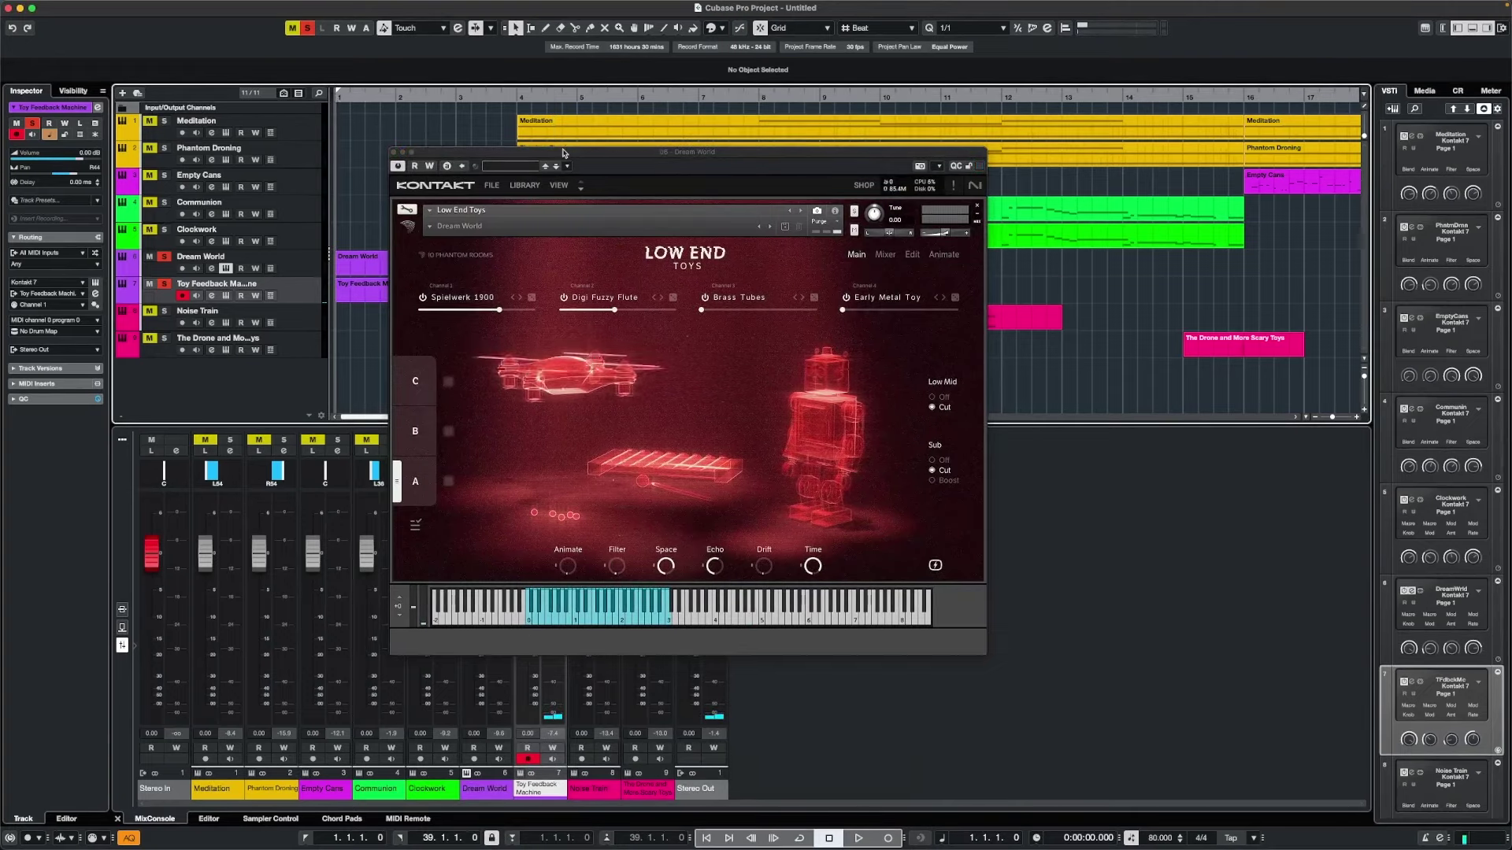
left_click_drag(563, 148, 856, 128)
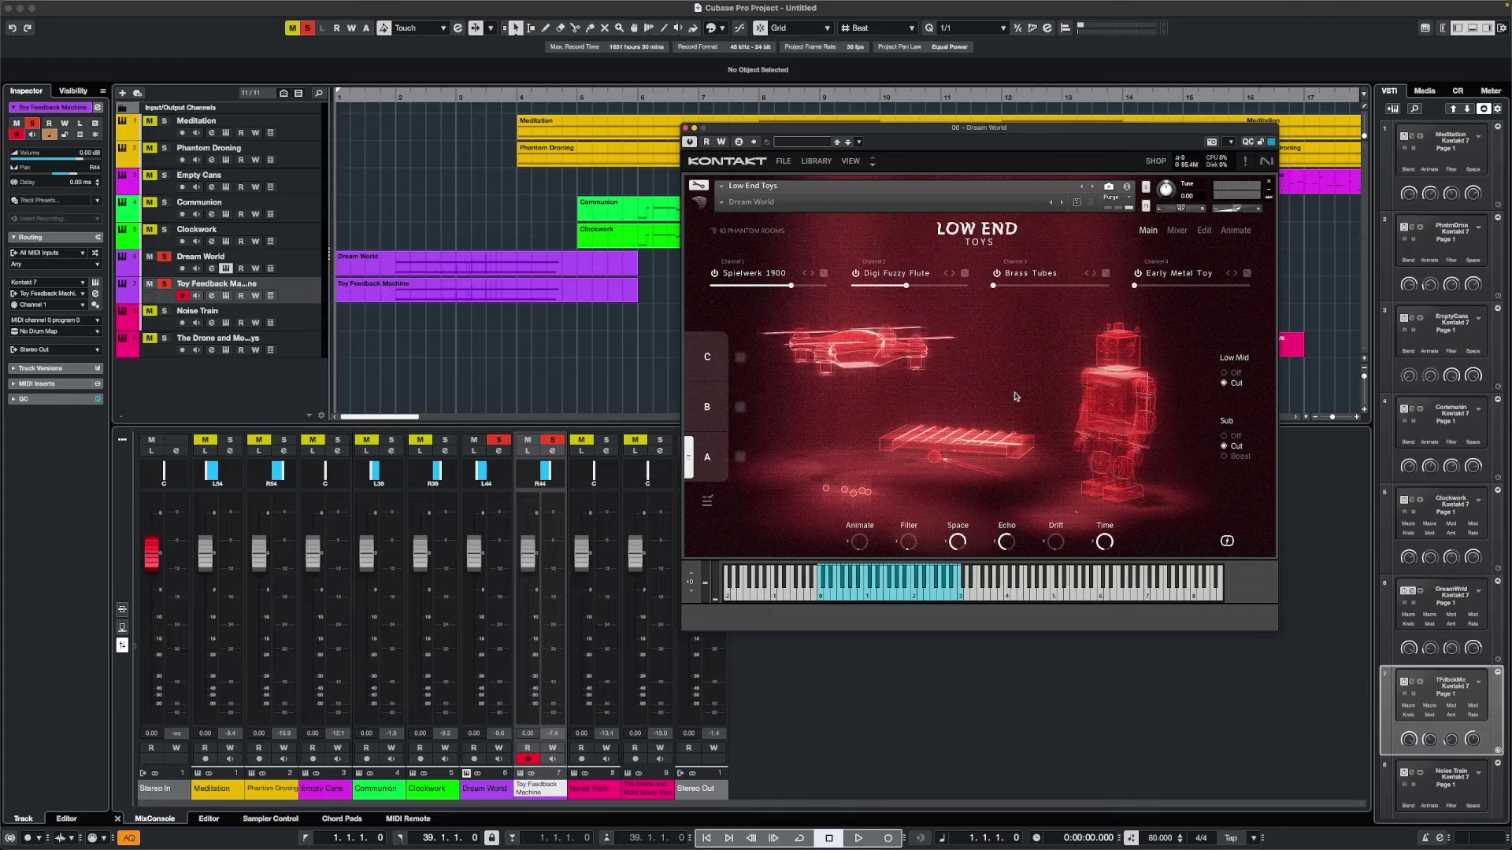
Audition both soloed tracks while sweeping Dream World's layer slider from A to C, closing the instrument and clearing the solos.
key("space")
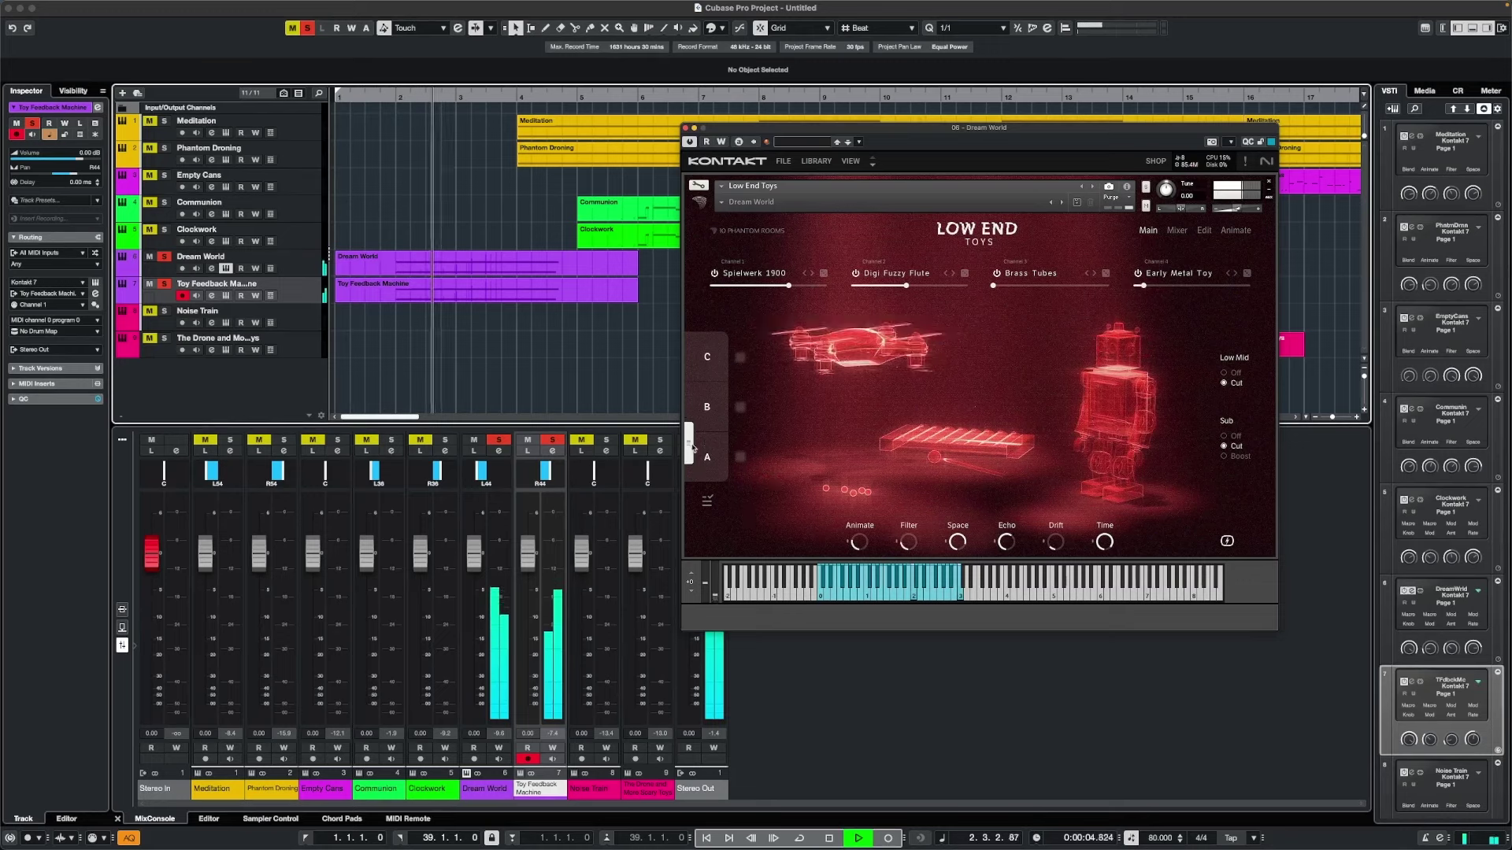
left_click_drag(689, 447, 698, 397)
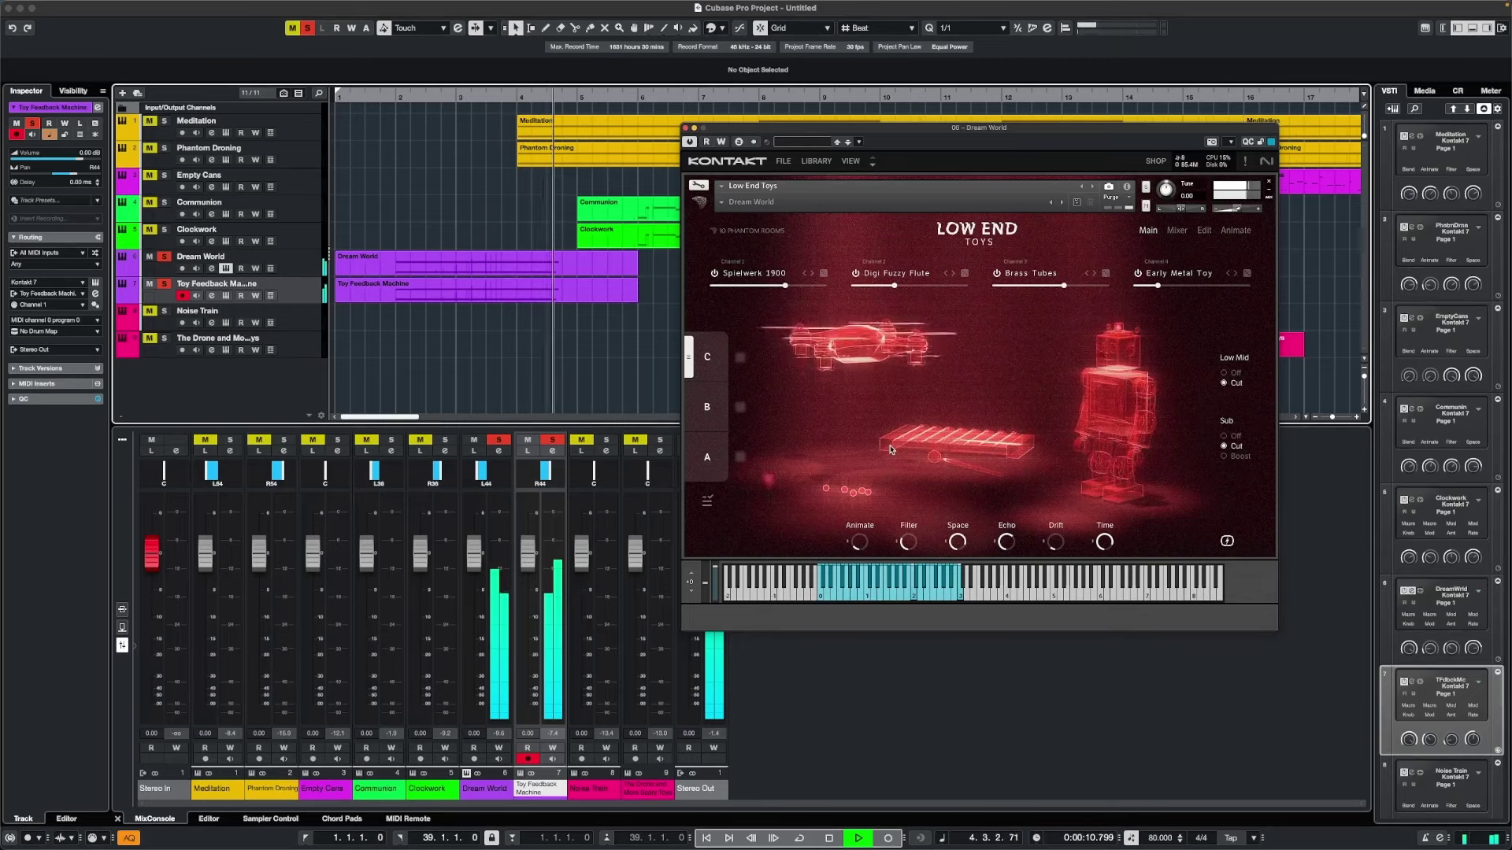
key("space")
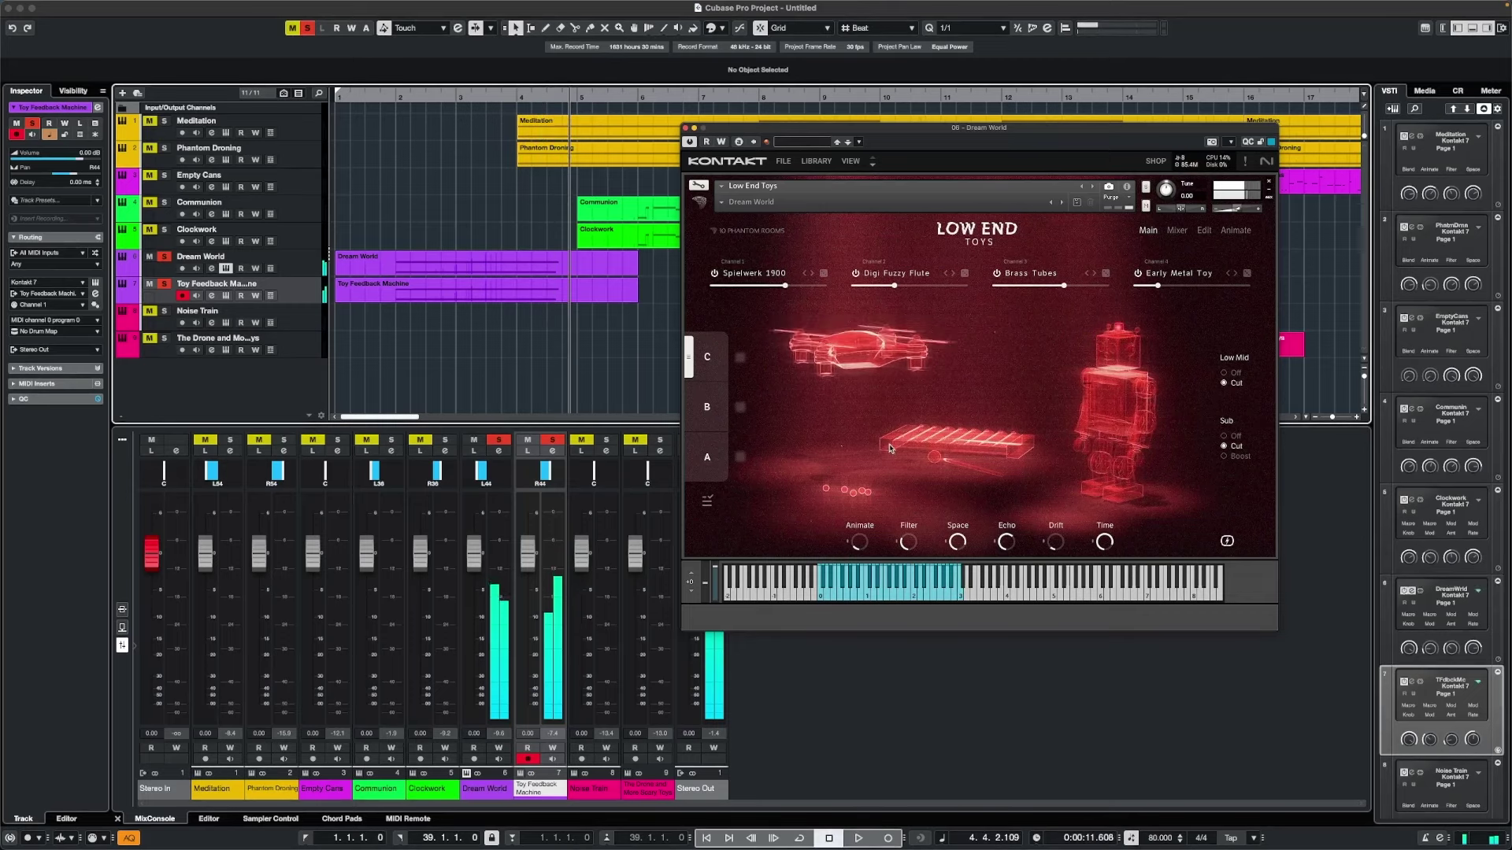
left_click(685, 128)
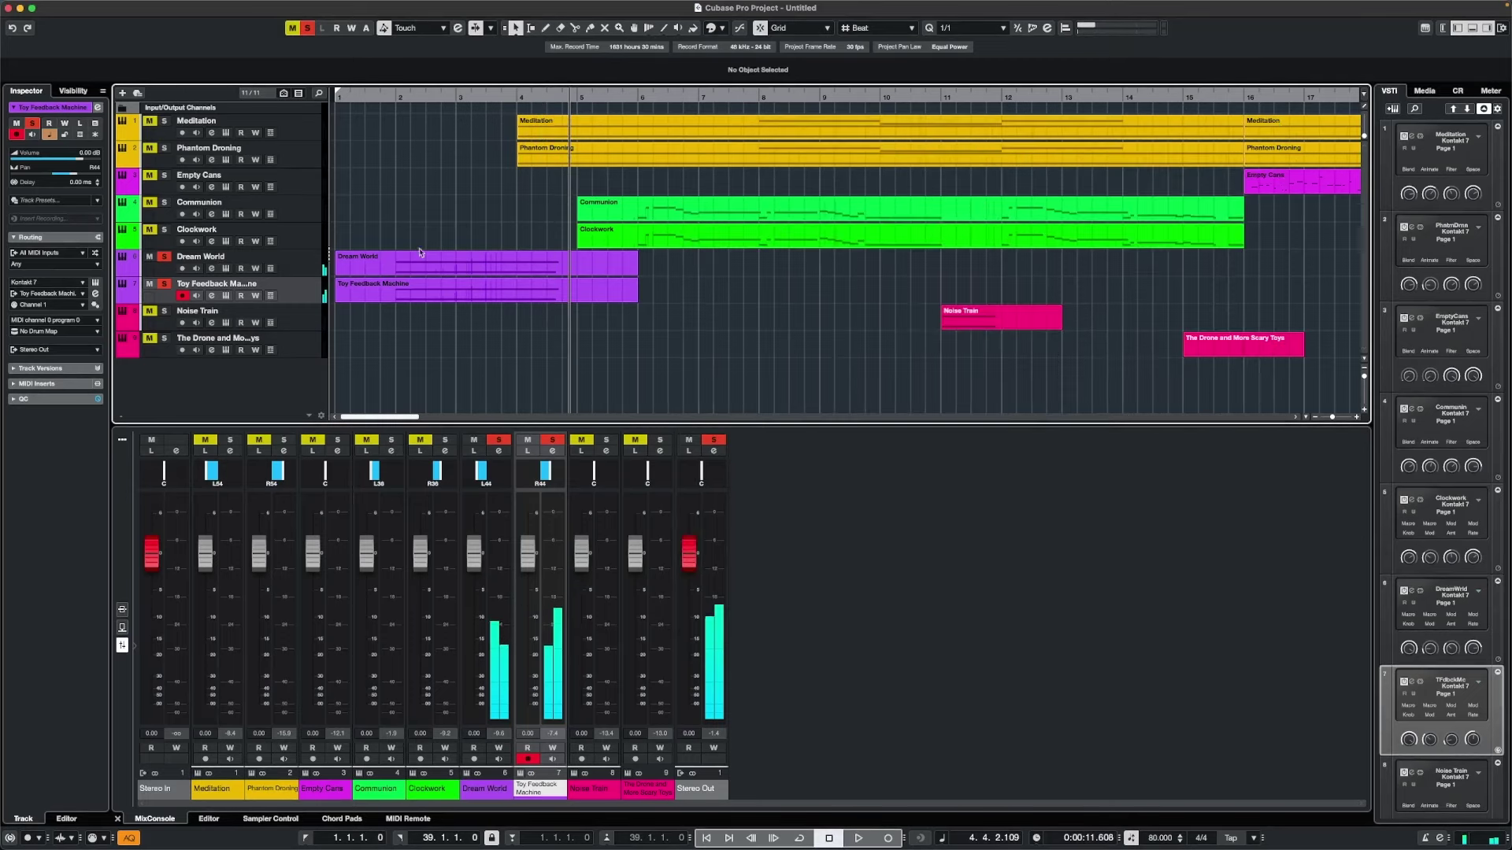
left_click(164, 287)
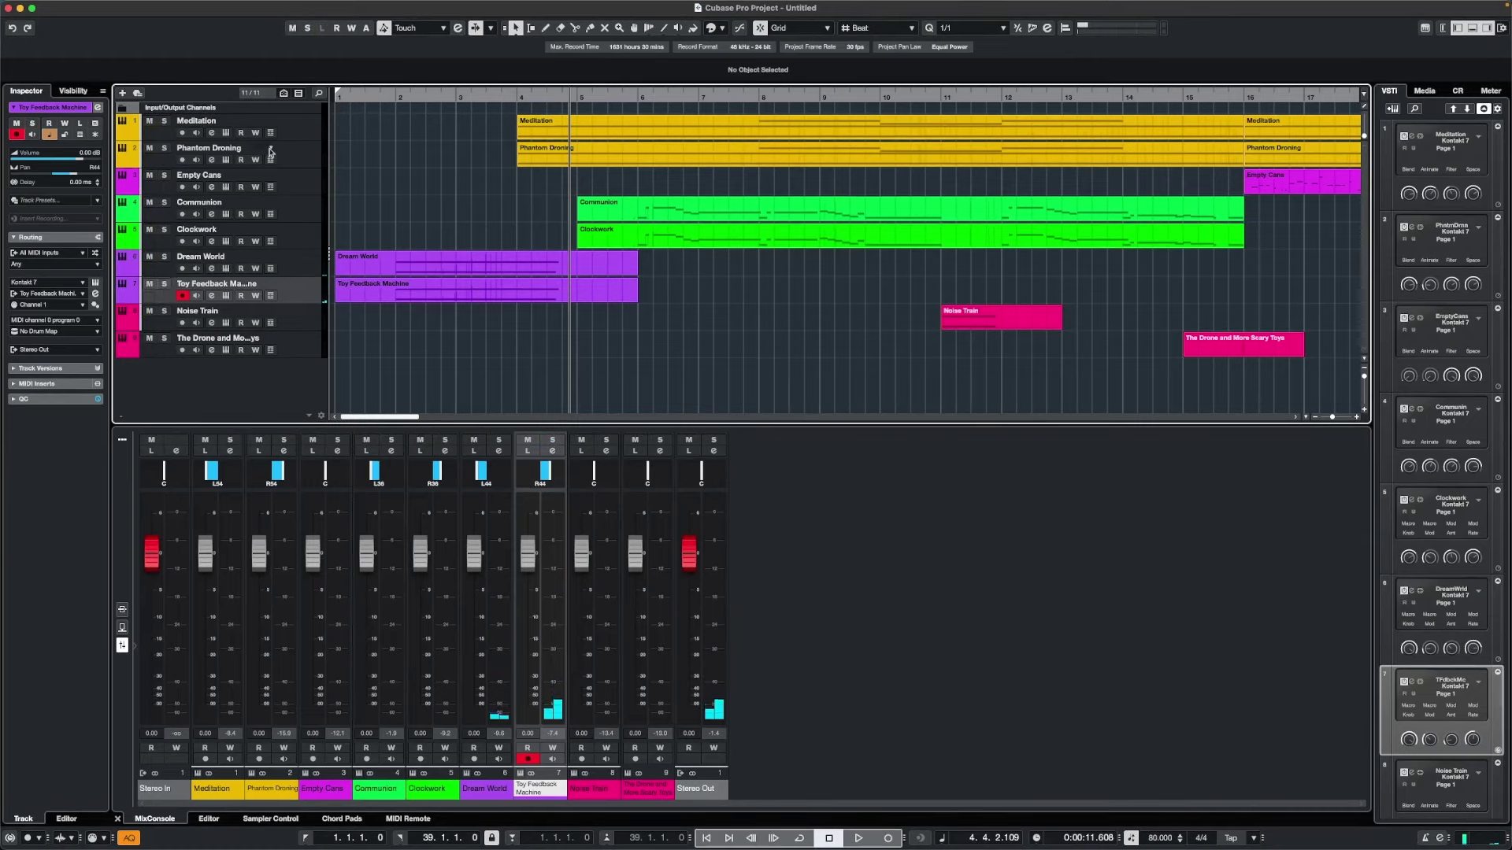
Solo the Meditation track and audition it from bar 7 with its Kontakt instrument displayed, closing the instrument after playback.
left_click(300, 137)
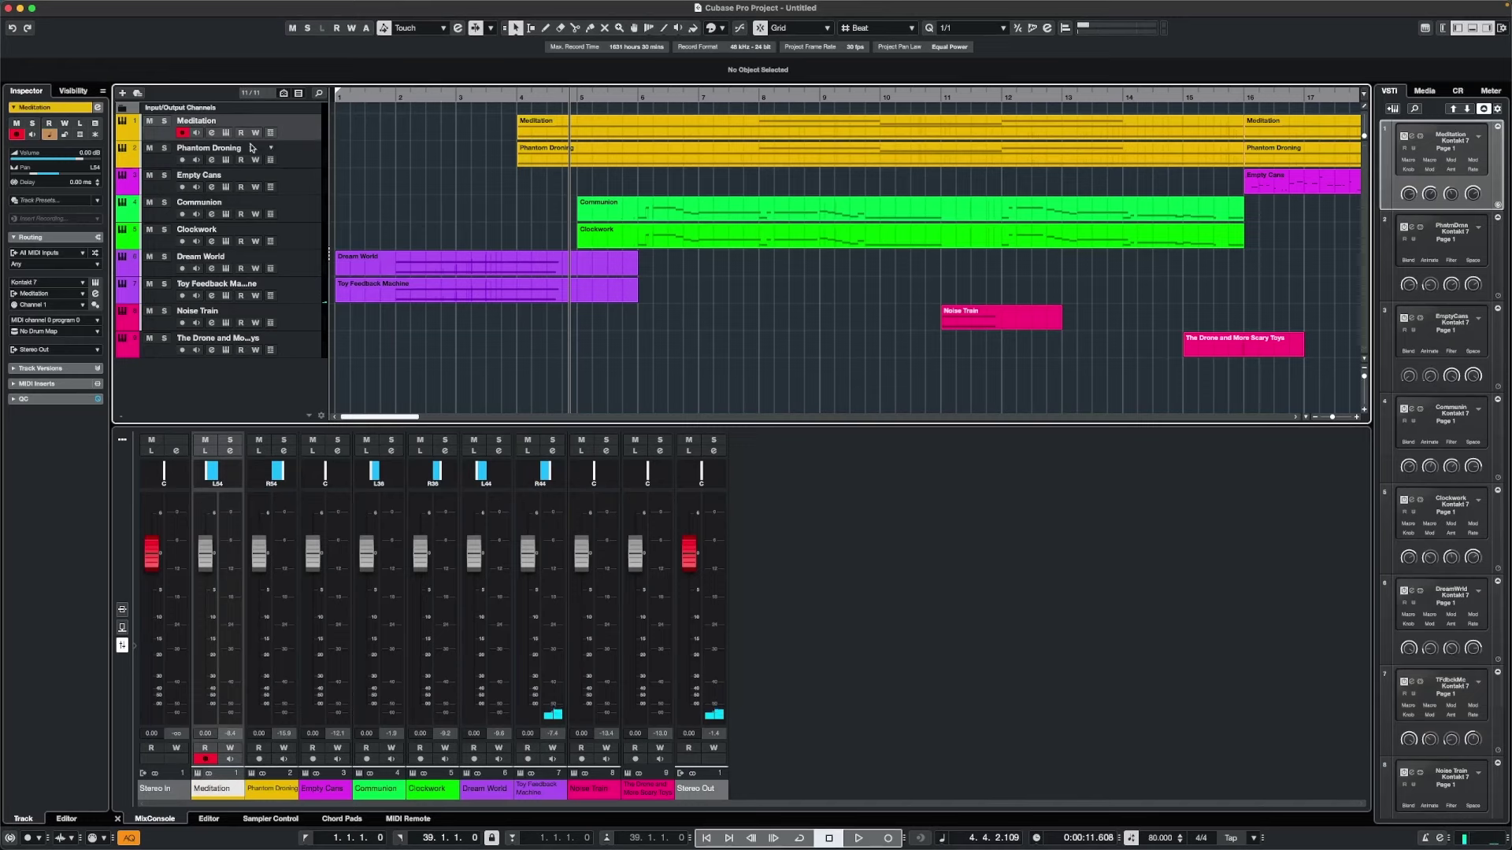
left_click(164, 122)
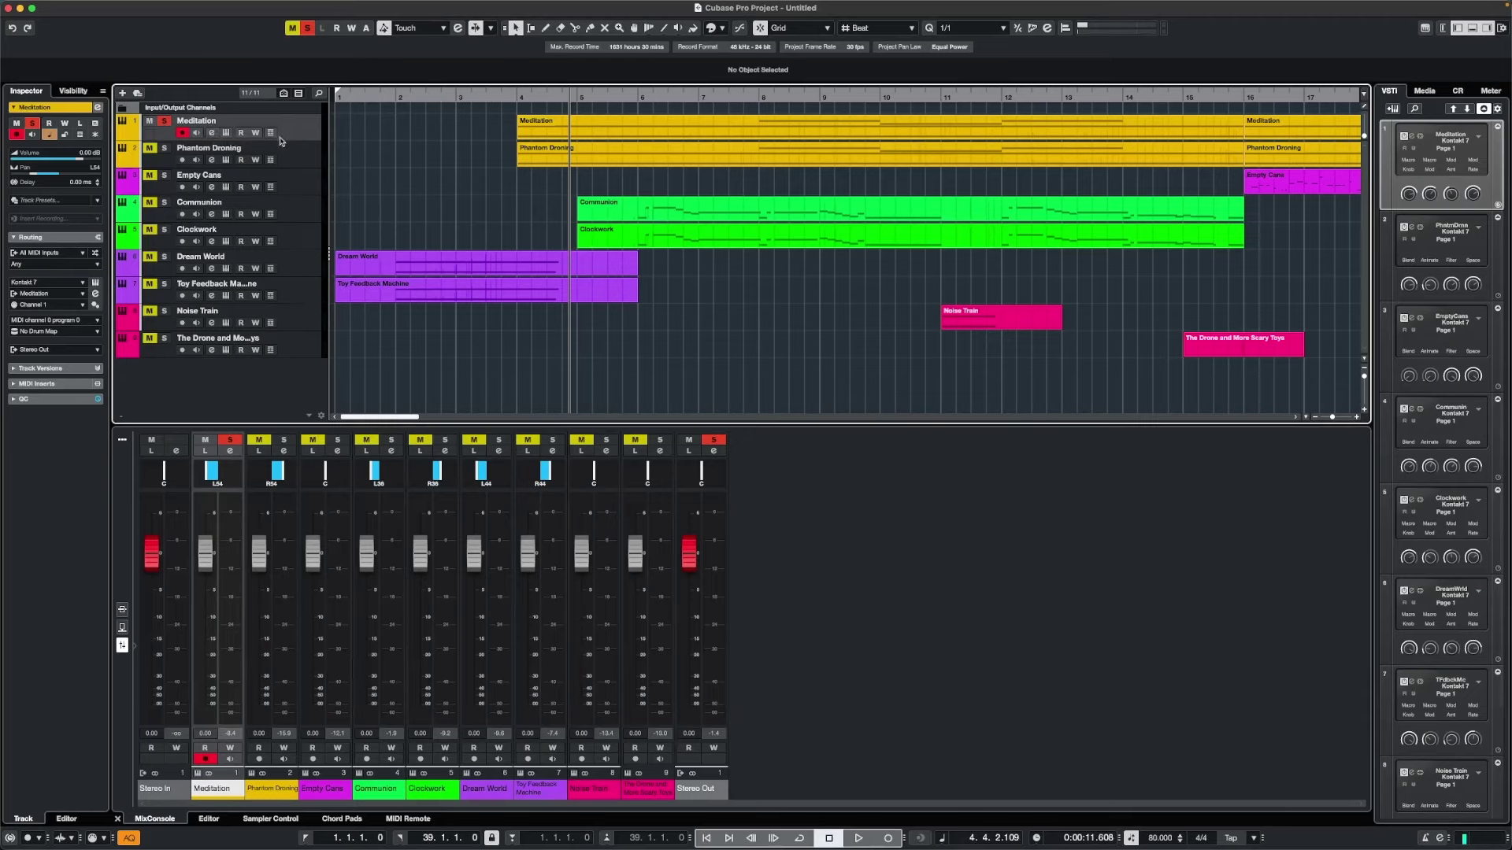
left_click(515, 96)
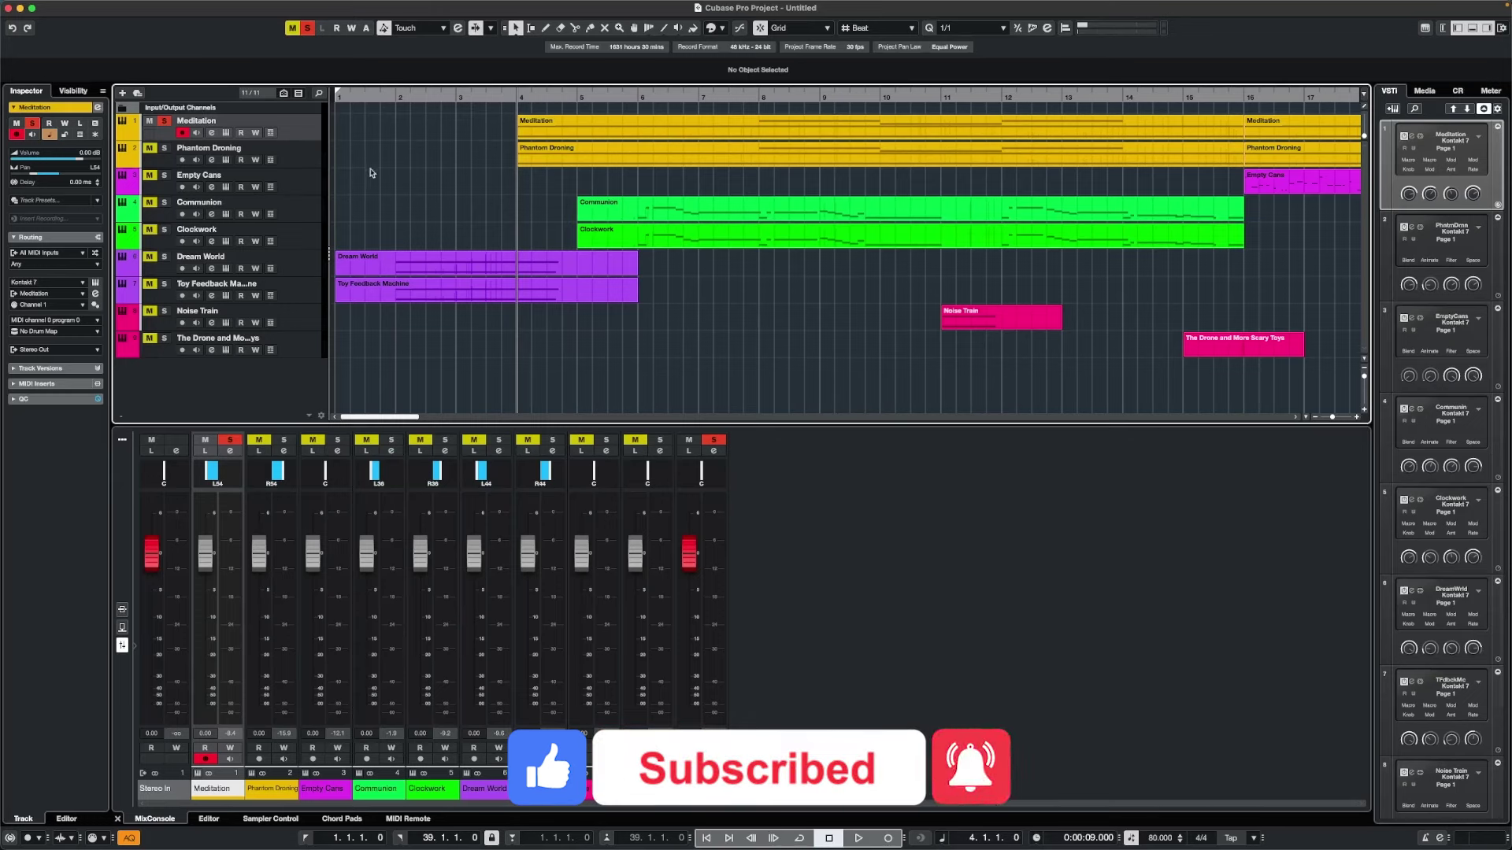
left_click(699, 96)
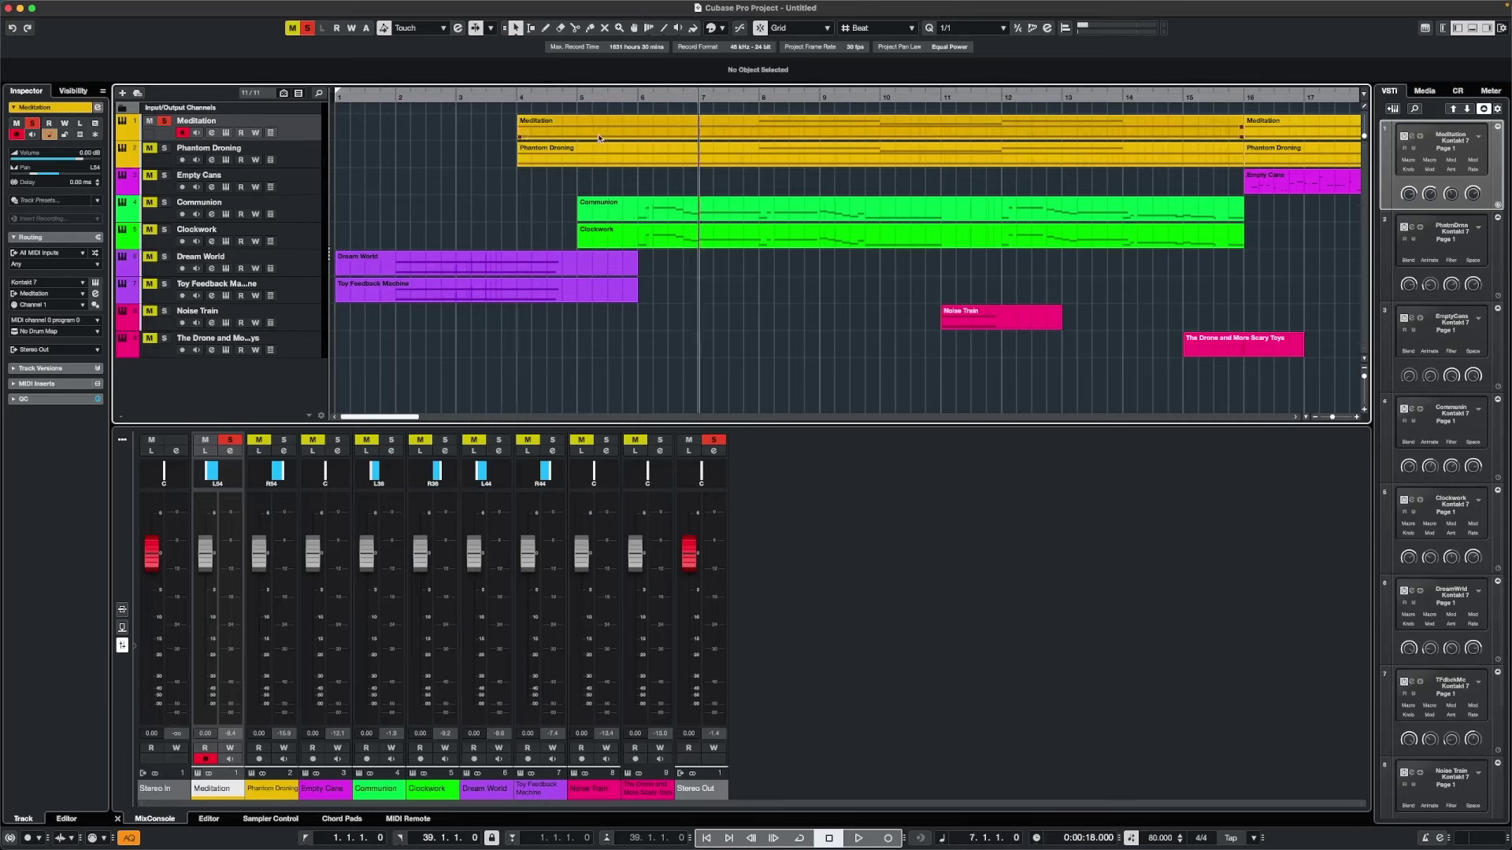
key("space")
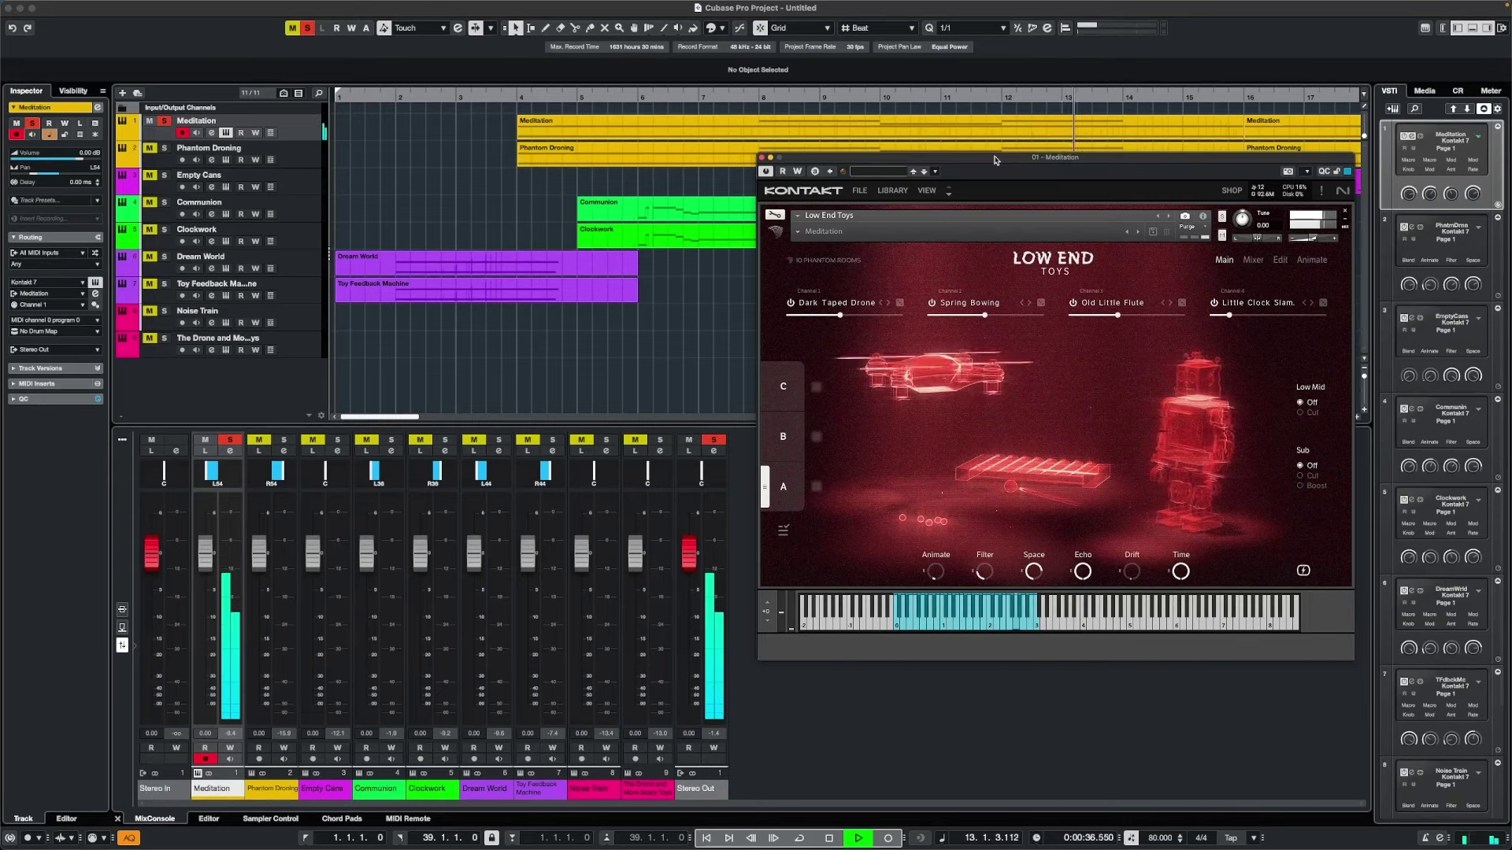
key("space")
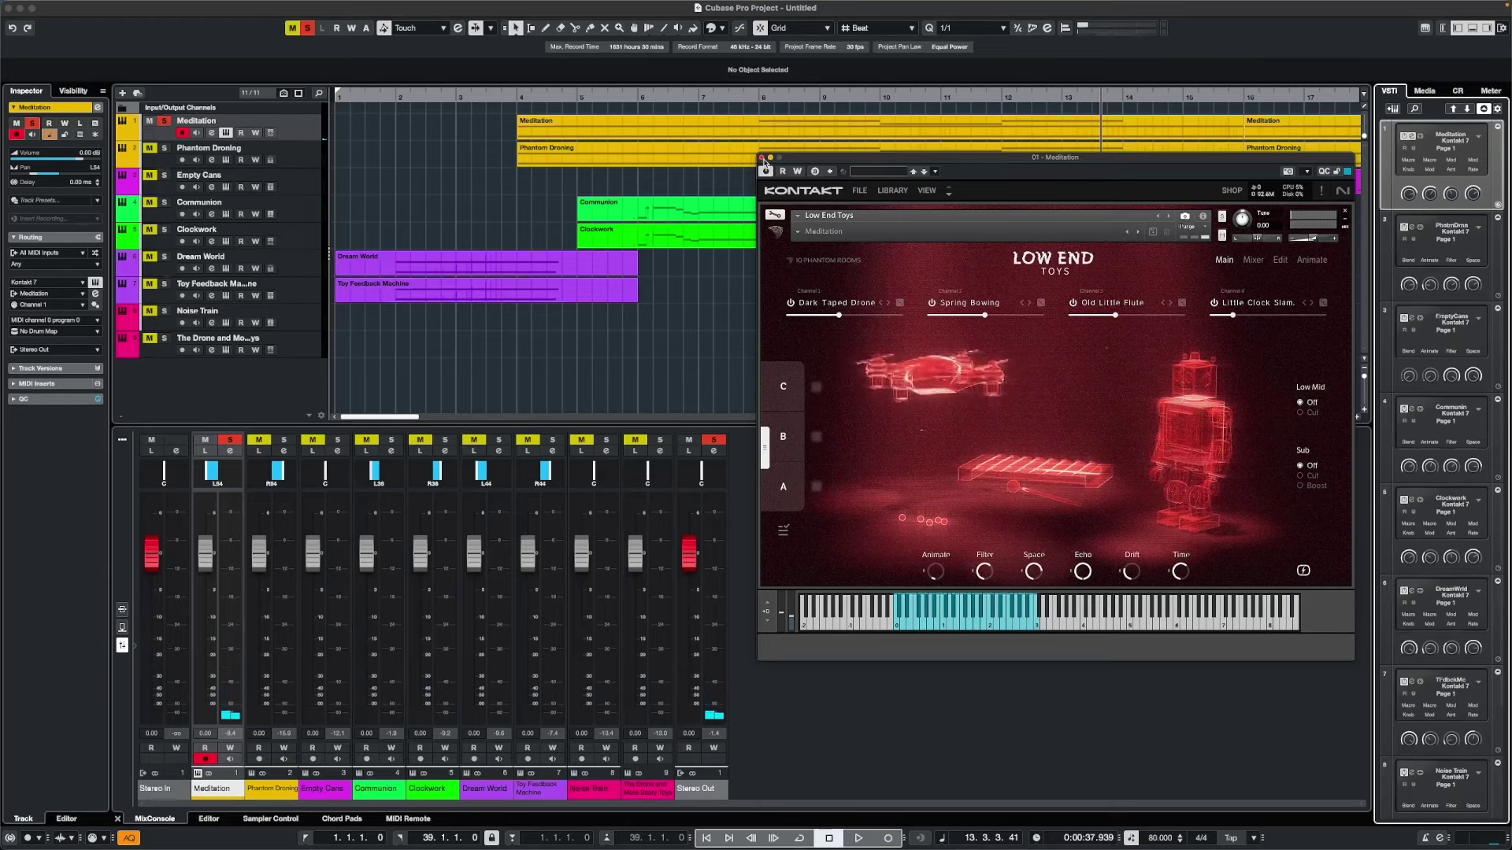
left_click(761, 157)
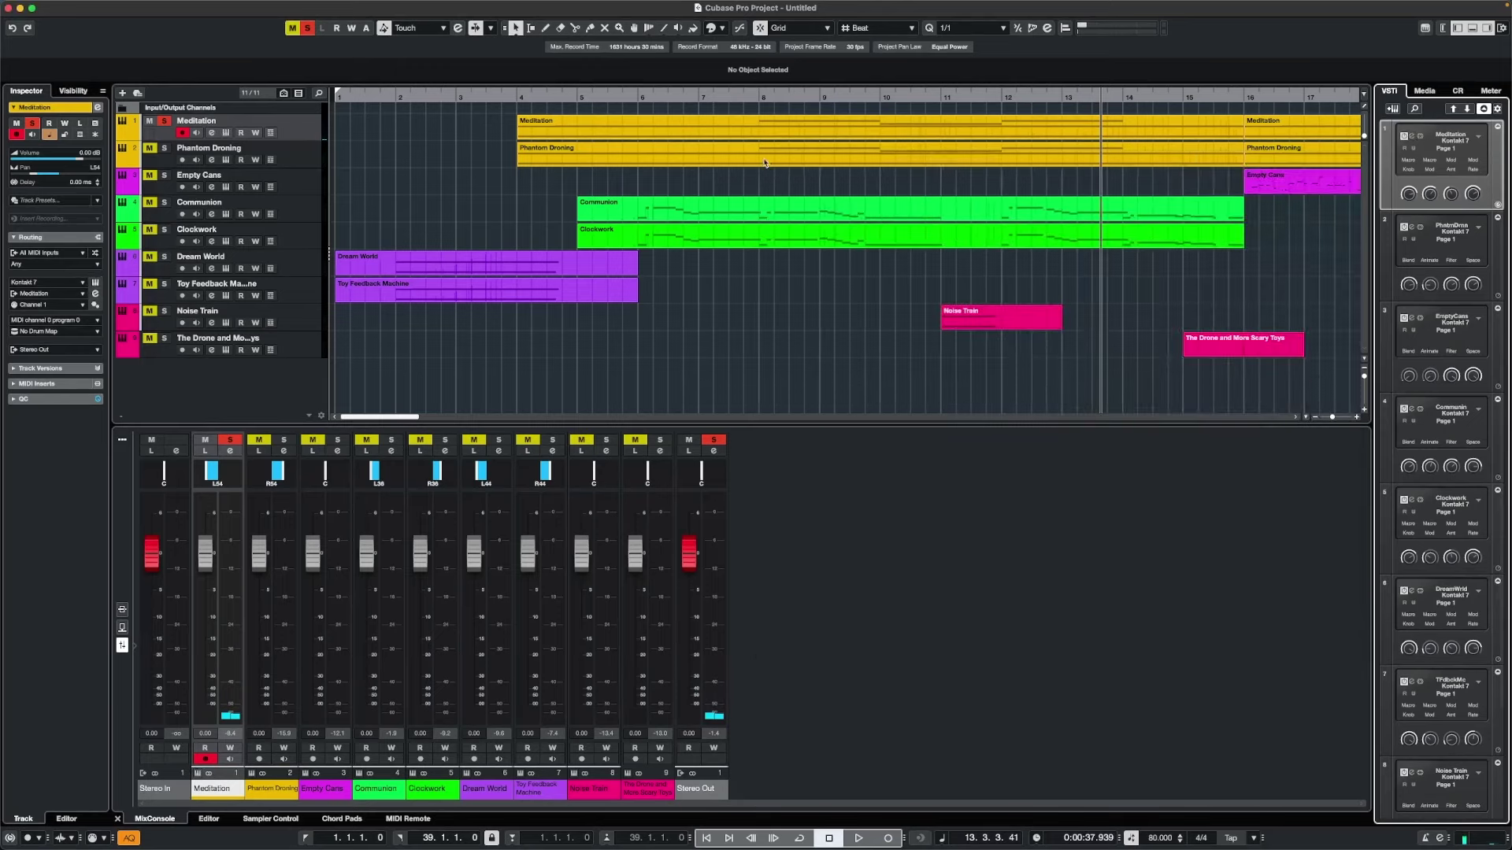
Solo only the Phantom Droning track and play it from bar 7 with its Kontakt instrument displayed.
left_click(165, 148)
left_click(303, 155)
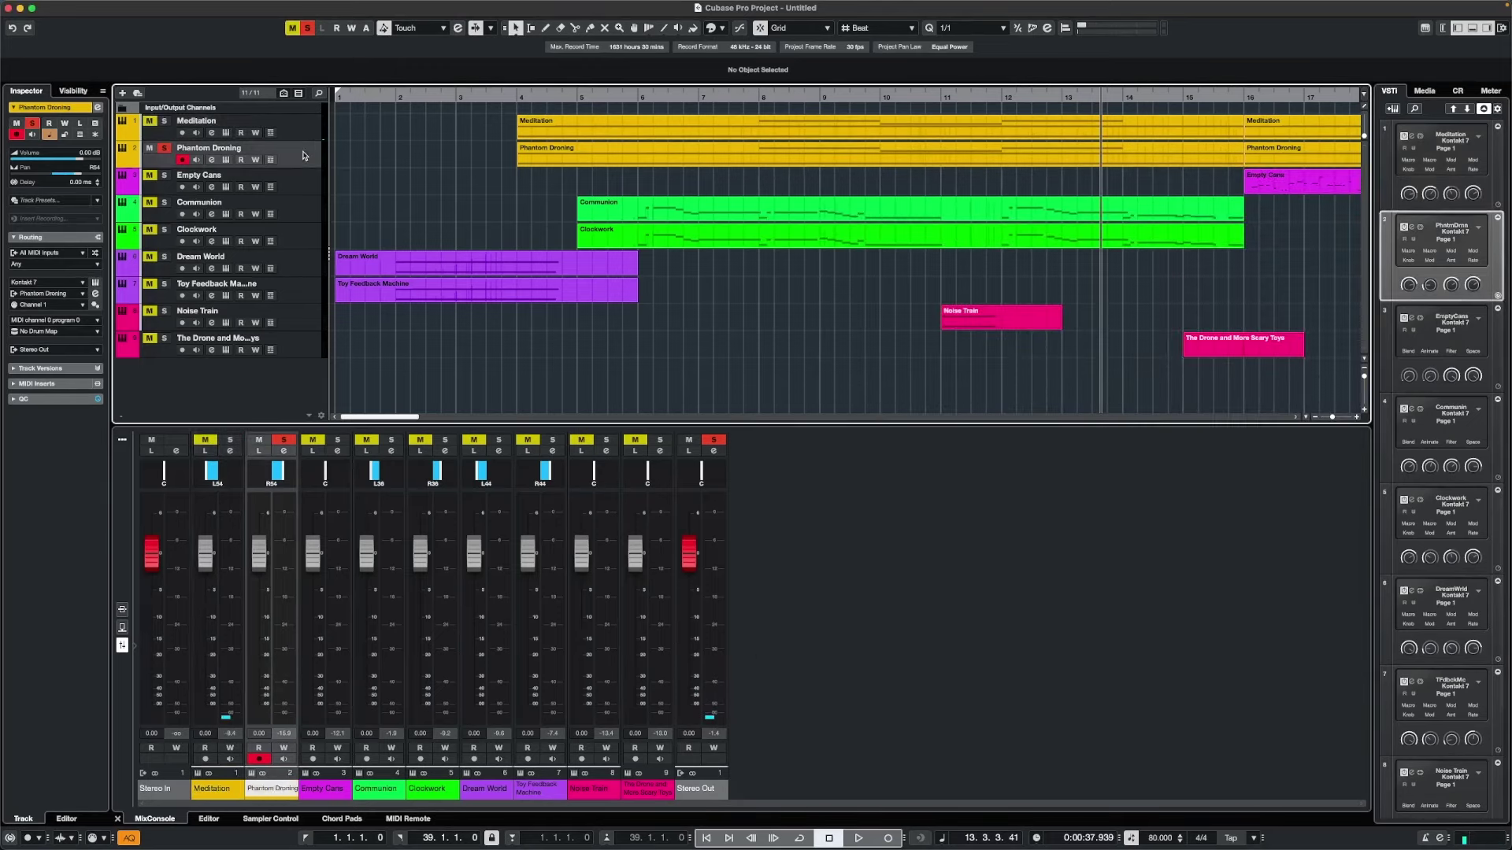
left_click(699, 99)
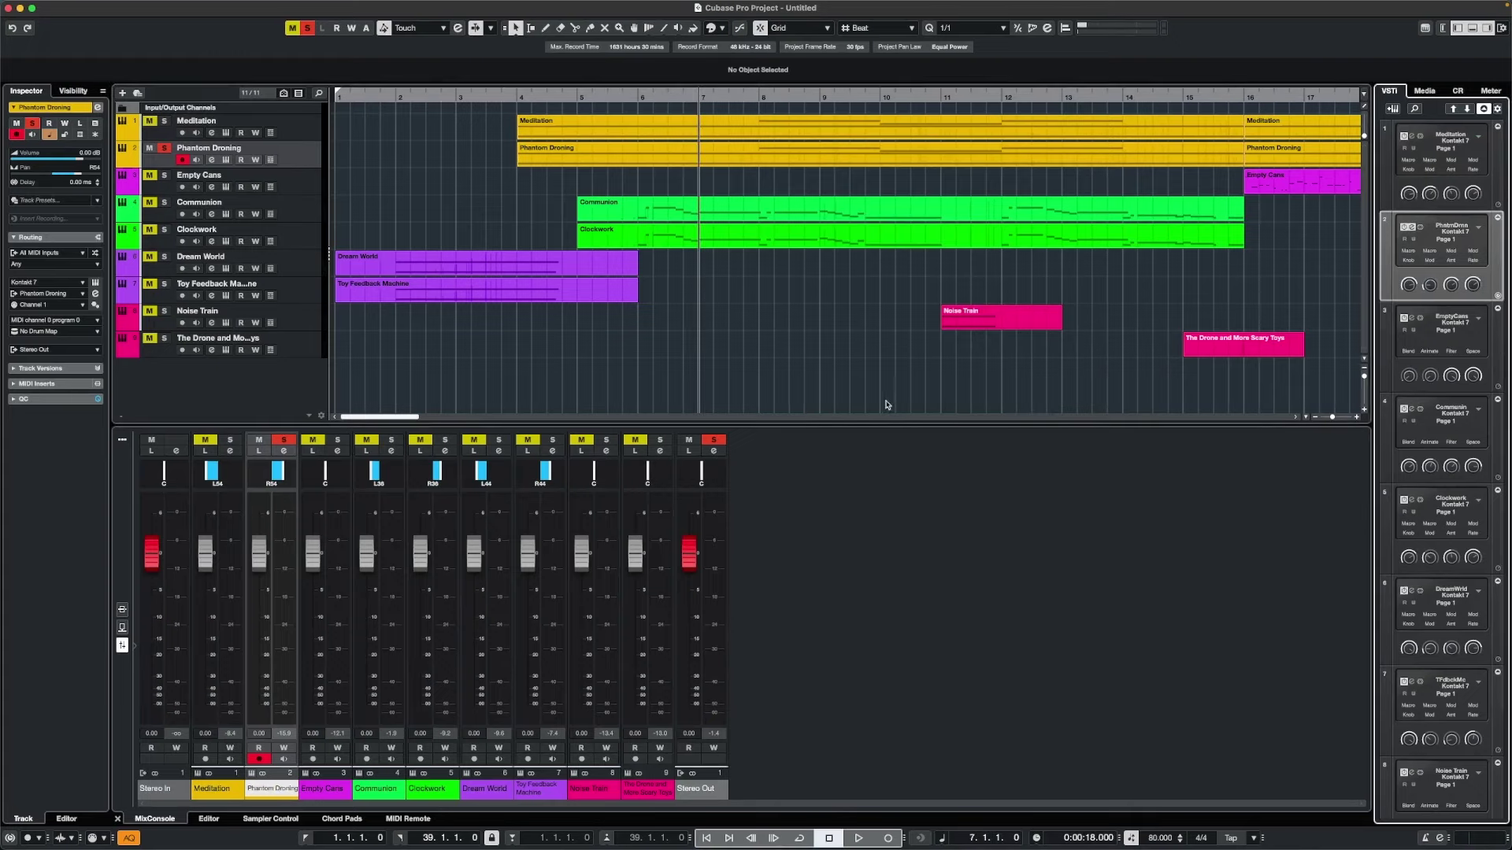
key("space")
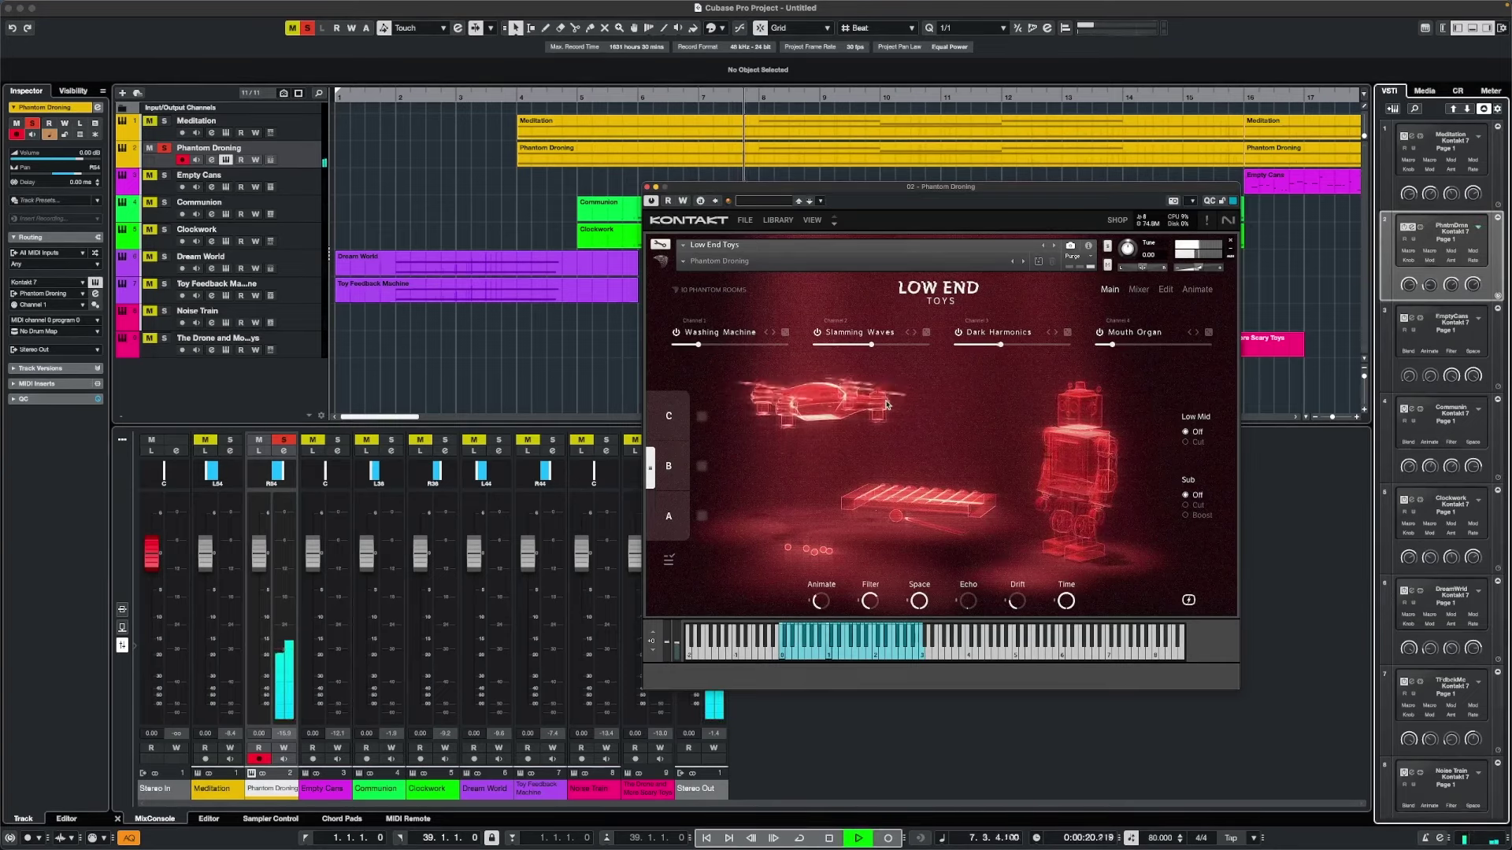
Add Meditation to the solo to hear it with Phantom Droning, stopping playback, closing the instrument and clearing all solos.
left_click(165, 122)
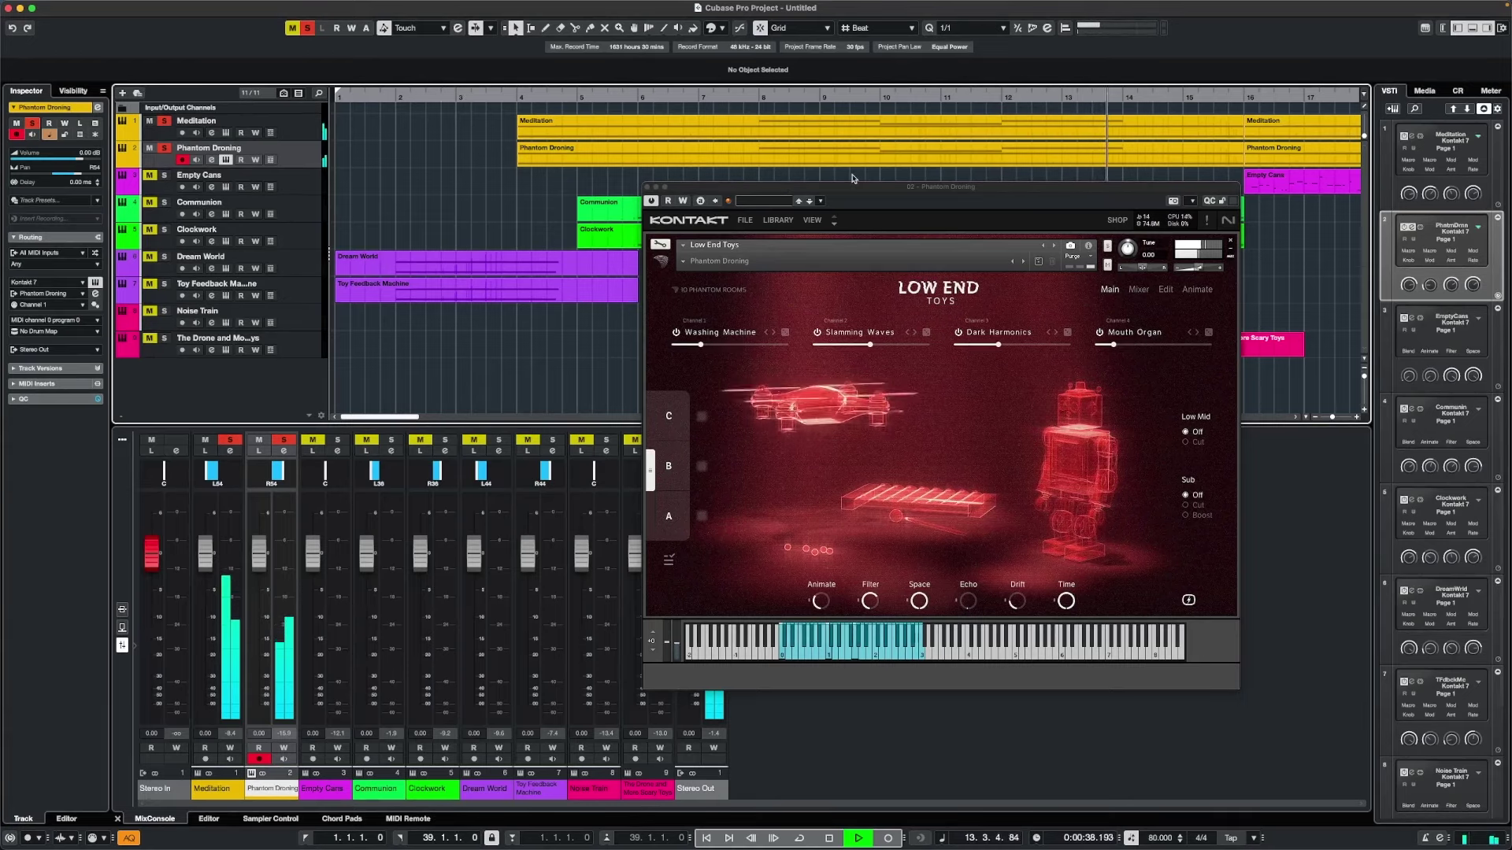
key("space")
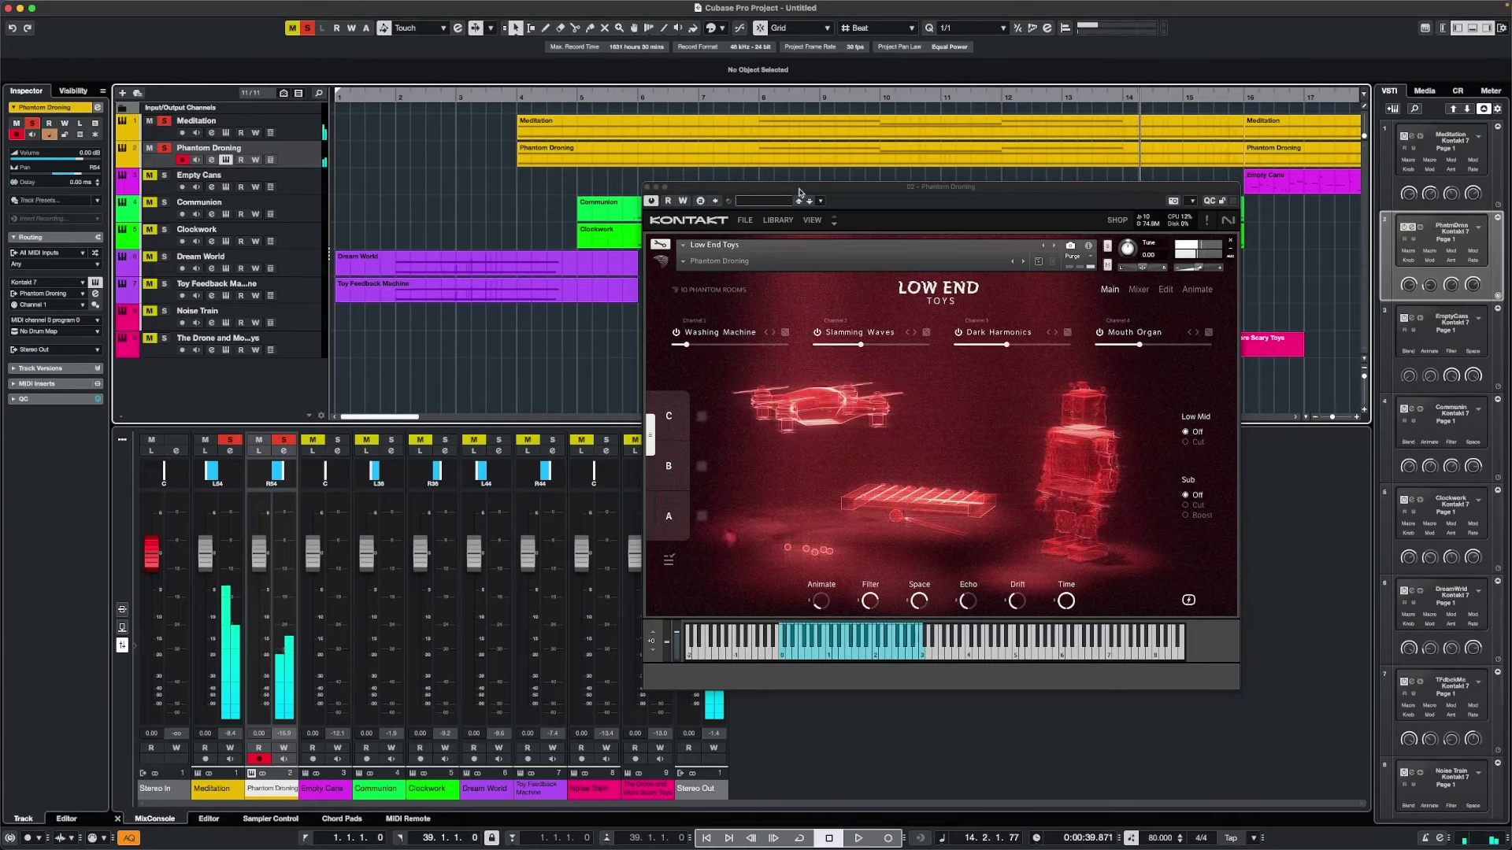
left_click(647, 187)
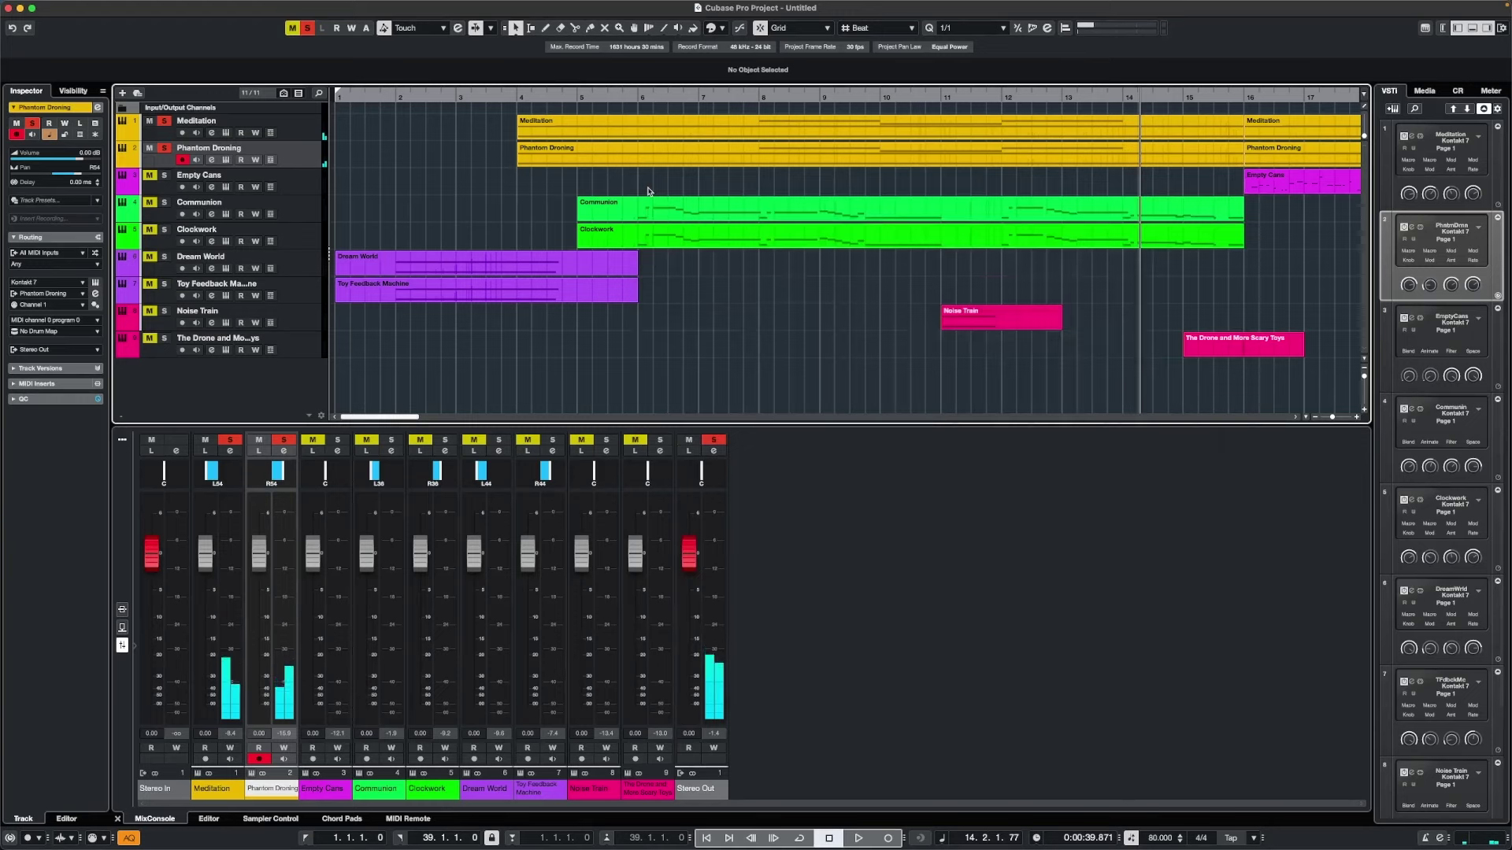
left_click(308, 30)
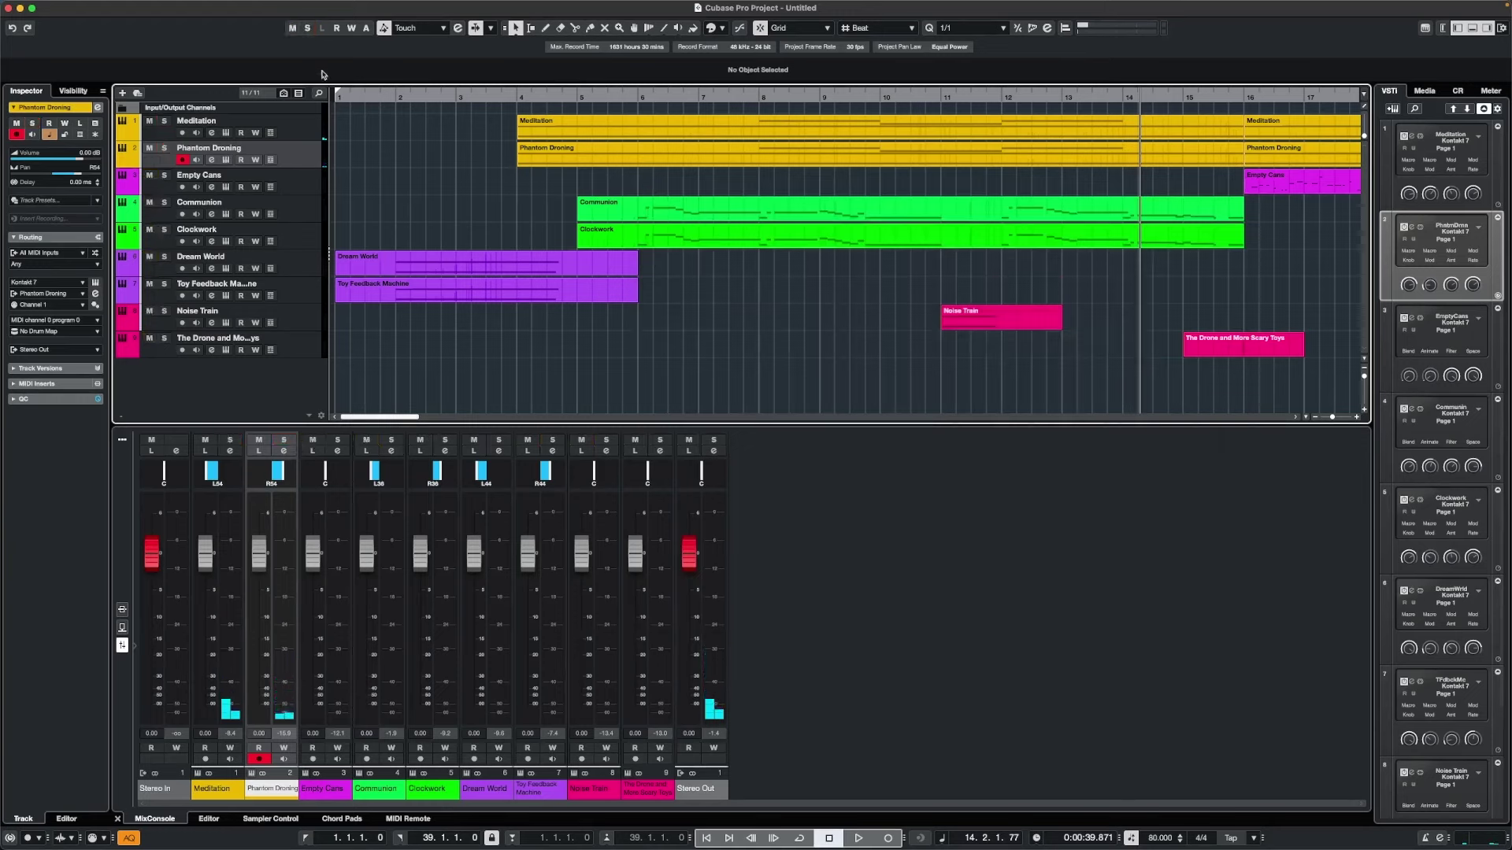
Solo the Communion track and play it from bar 5 with its Kontakt instrument displayed.
left_click(317, 203)
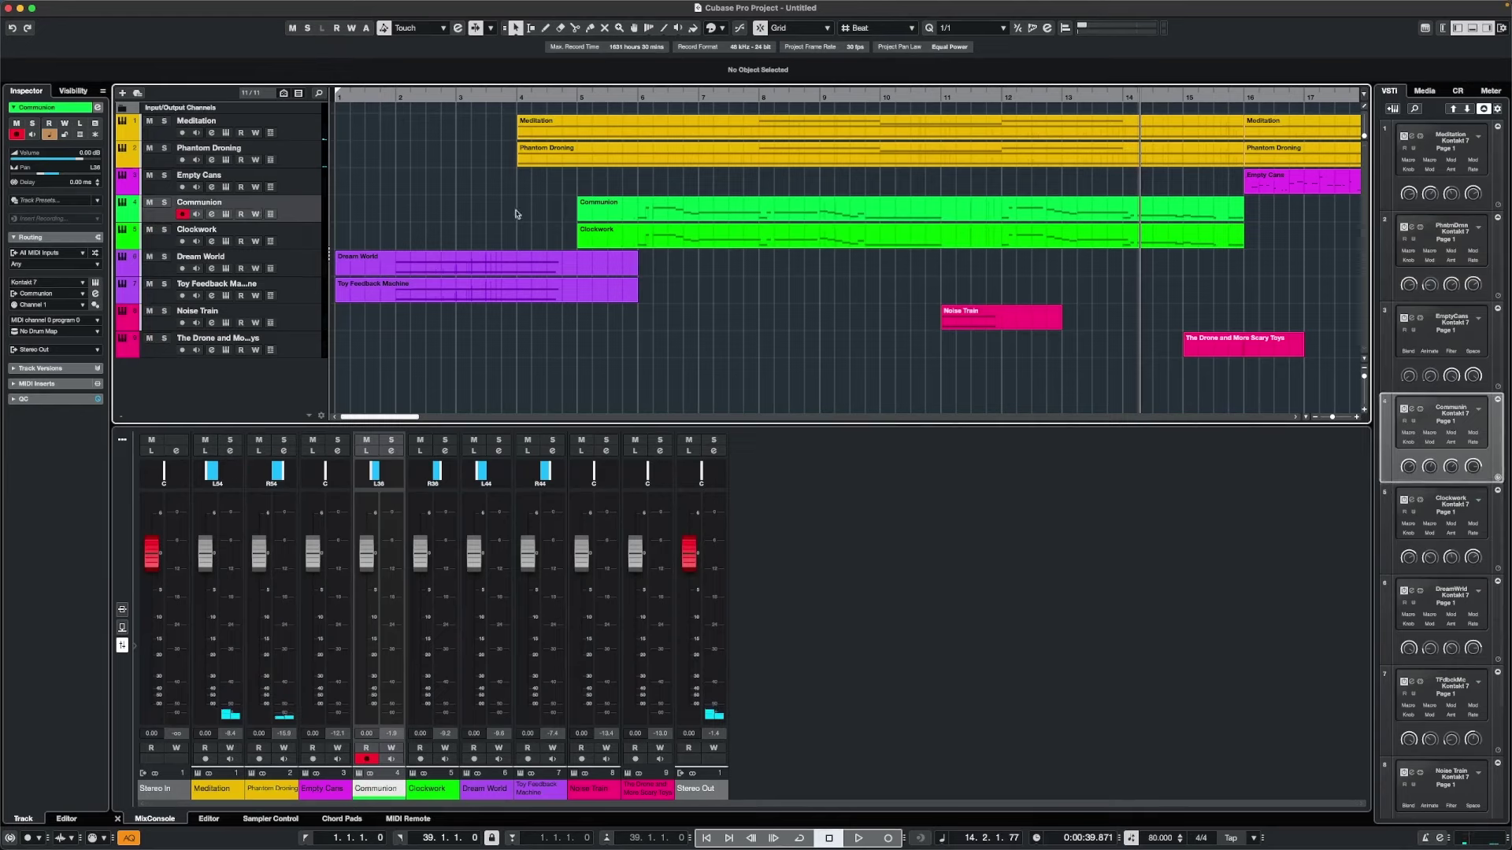
left_click(578, 97)
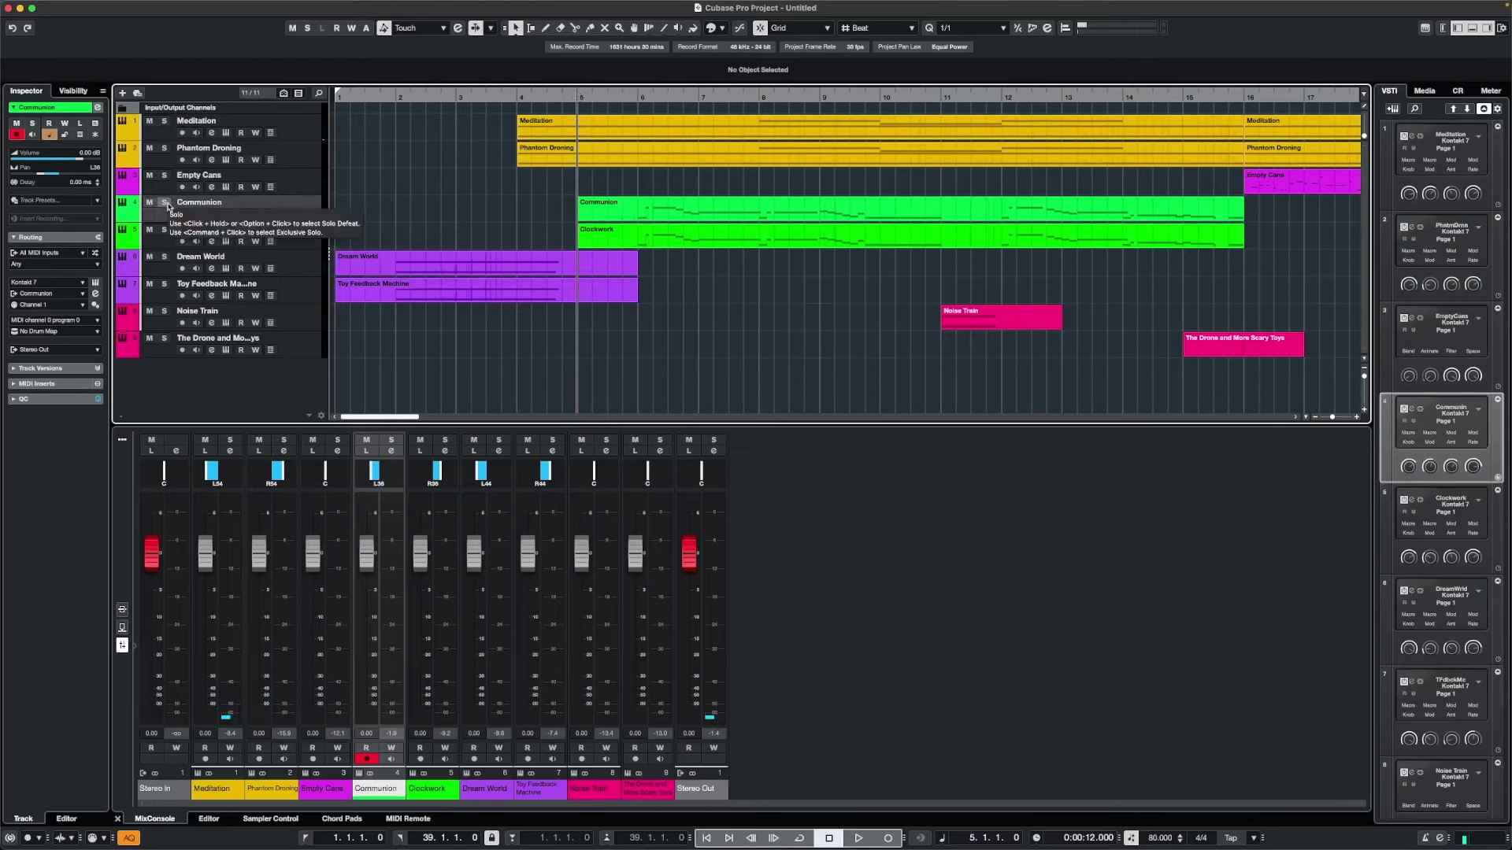
left_click(165, 203)
key("space")
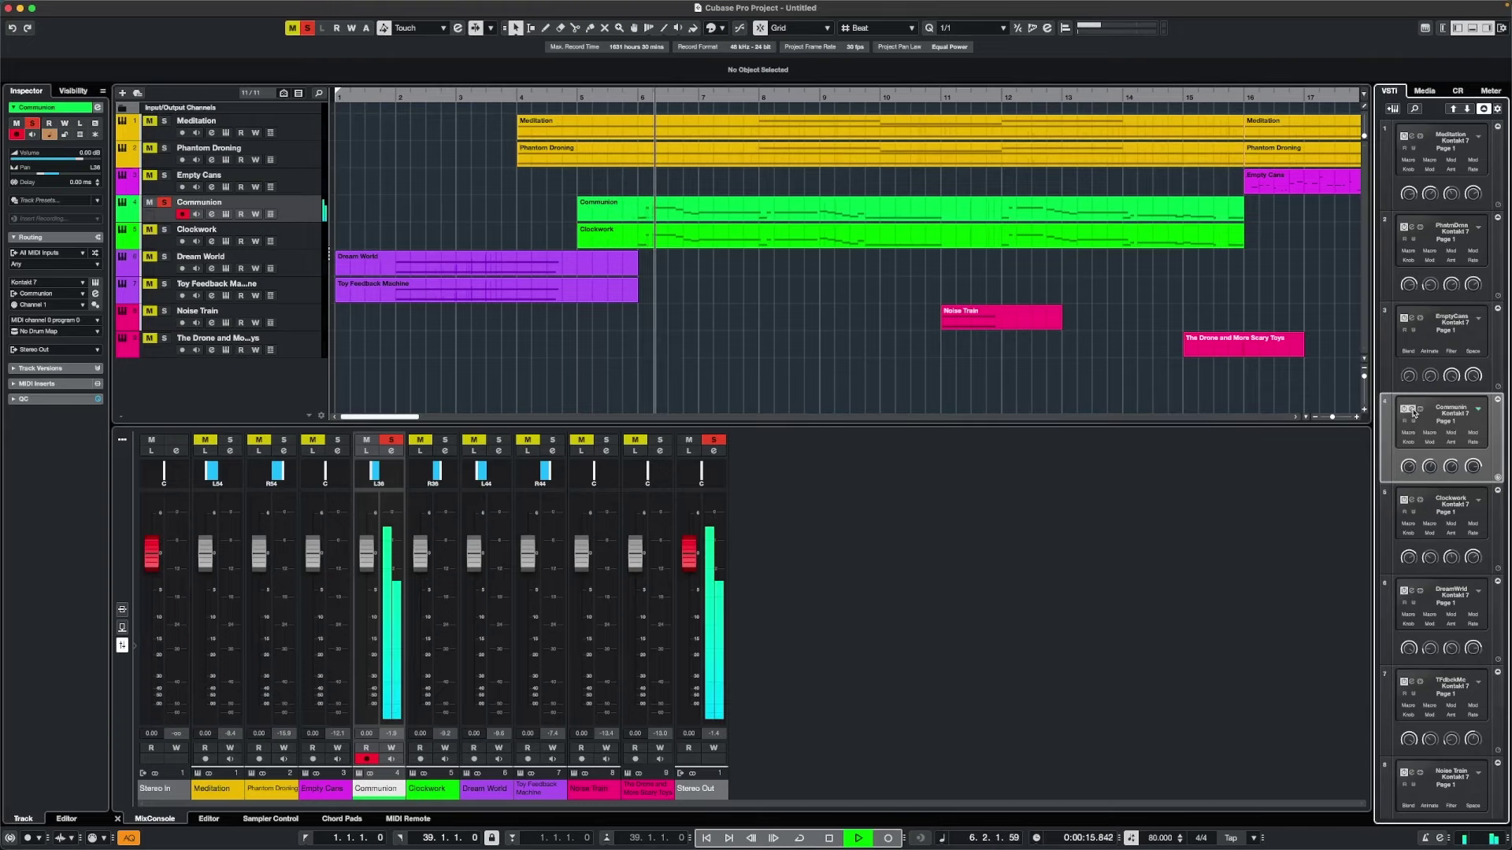
key("F2")
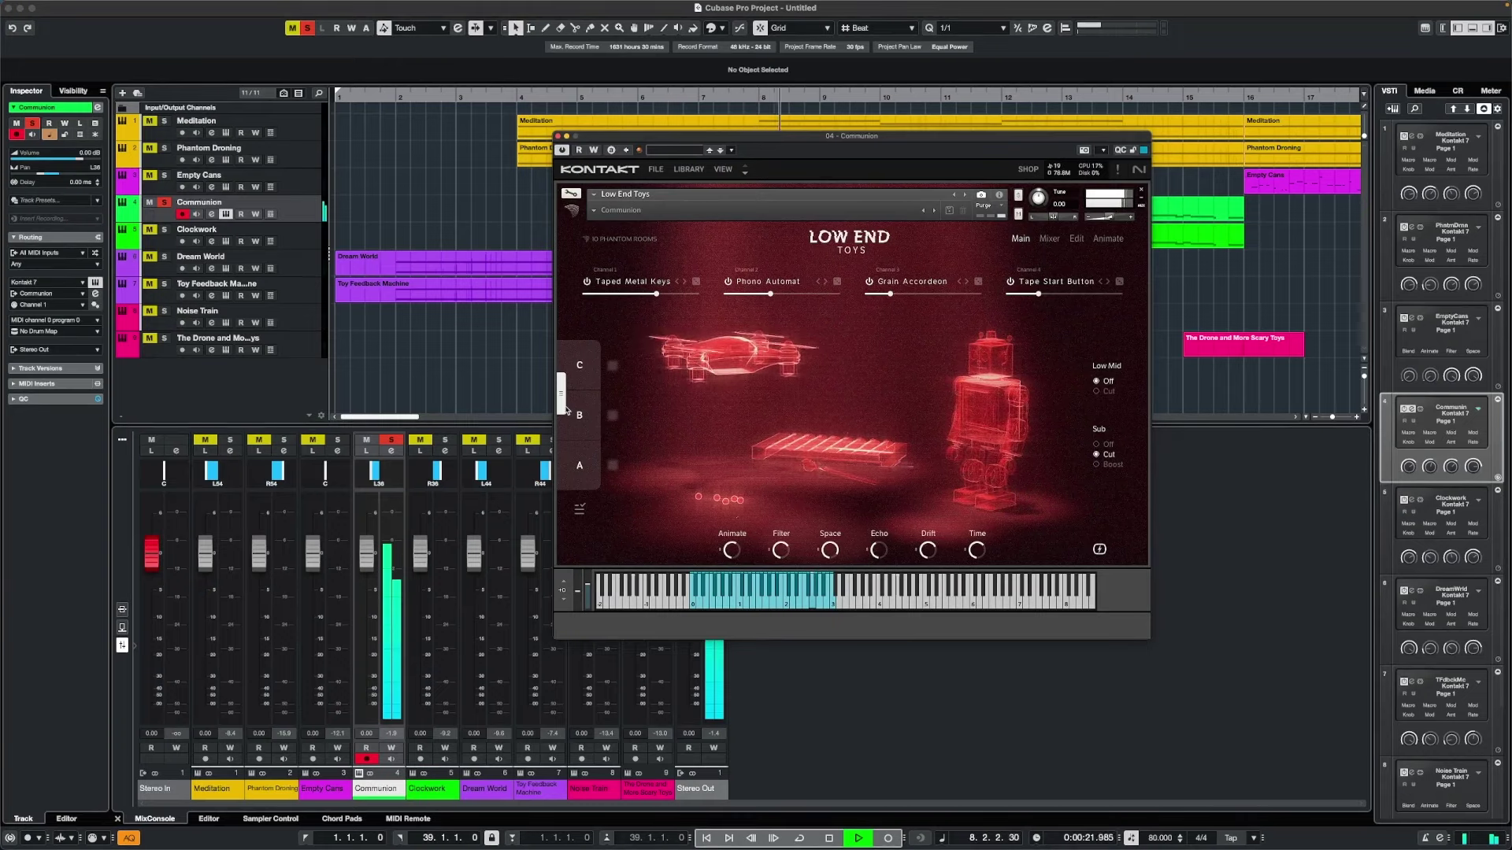
Move Communion's Kontakt window clear of the green clips while listening, closing it, stopping playback and clearing the solo.
left_click_drag(567, 408, 566, 404)
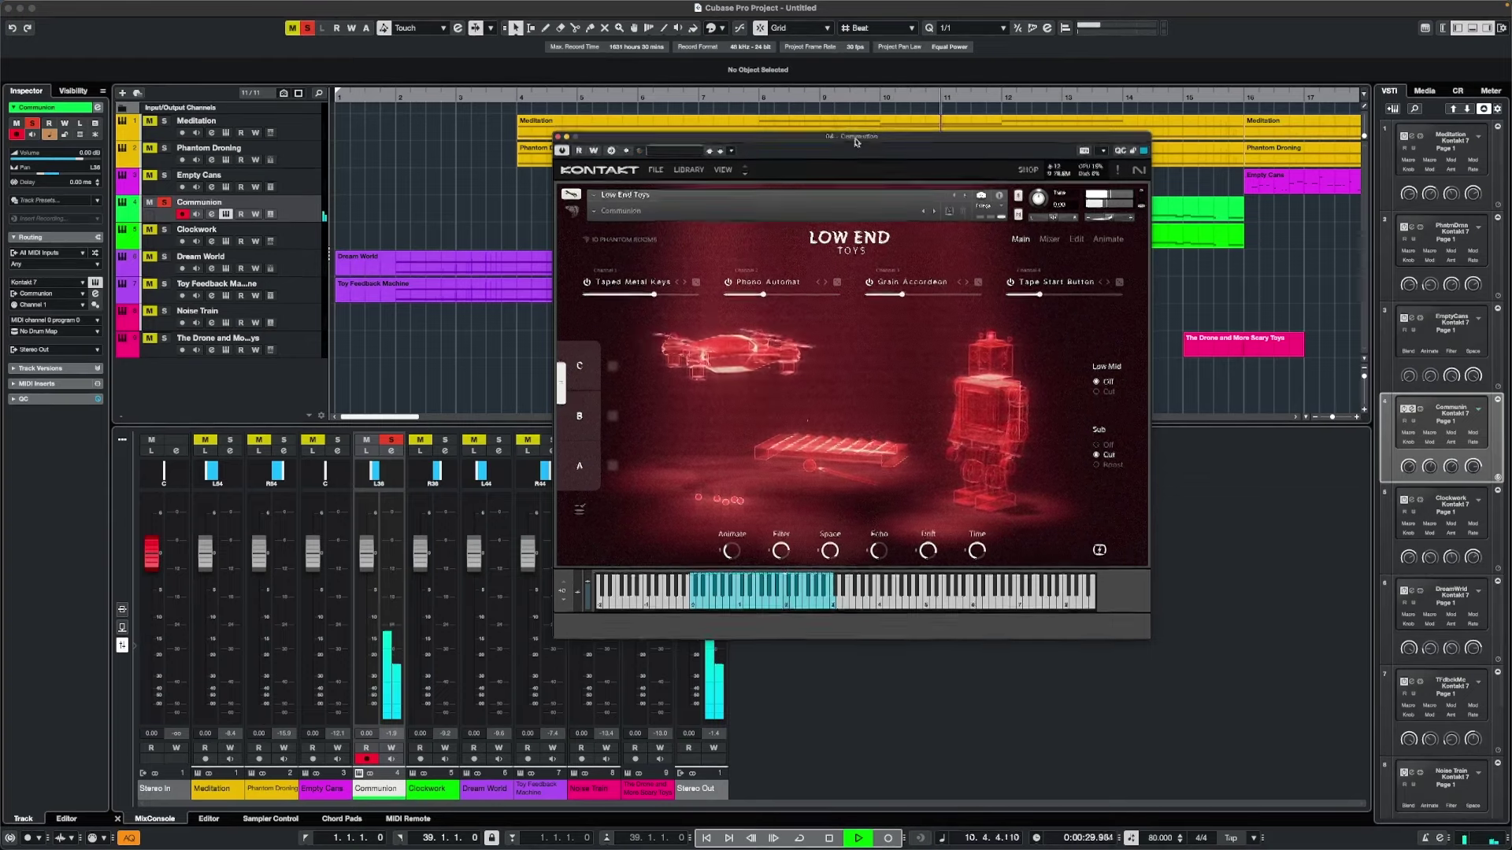
left_click_drag(855, 139, 851, 282)
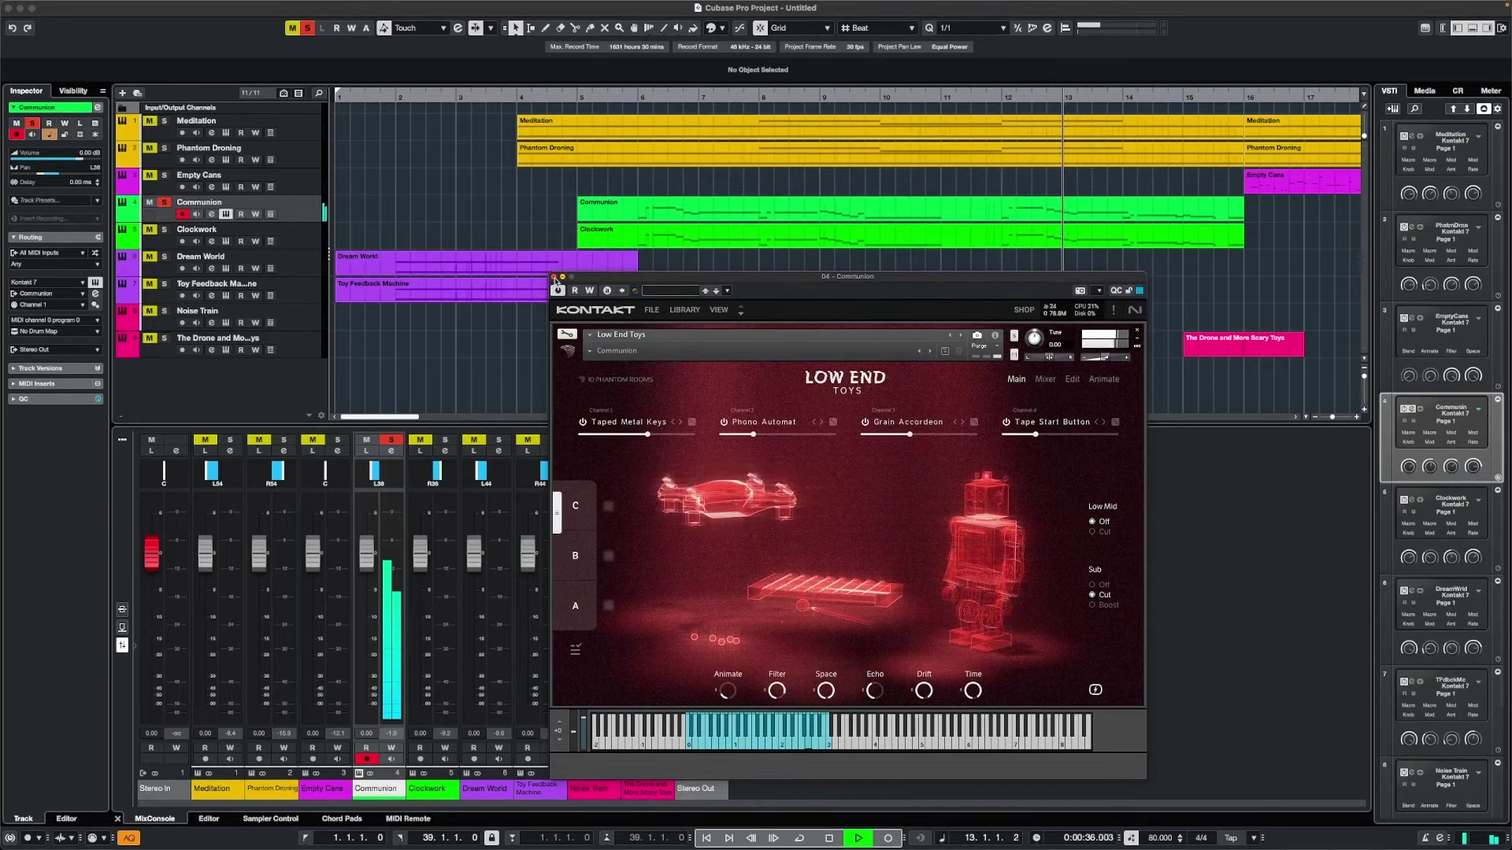
left_click(555, 278)
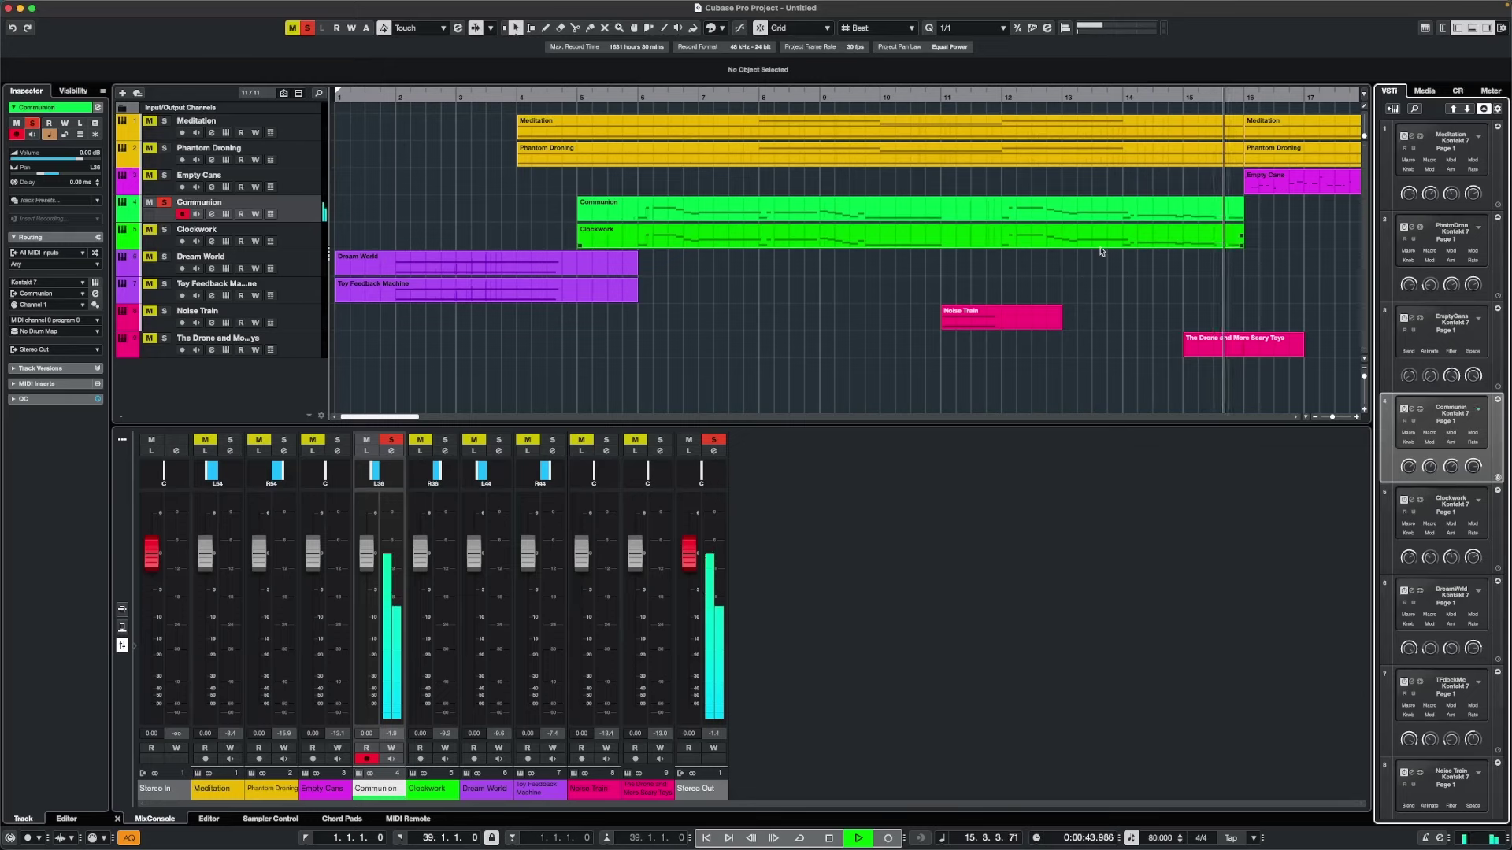
key("space")
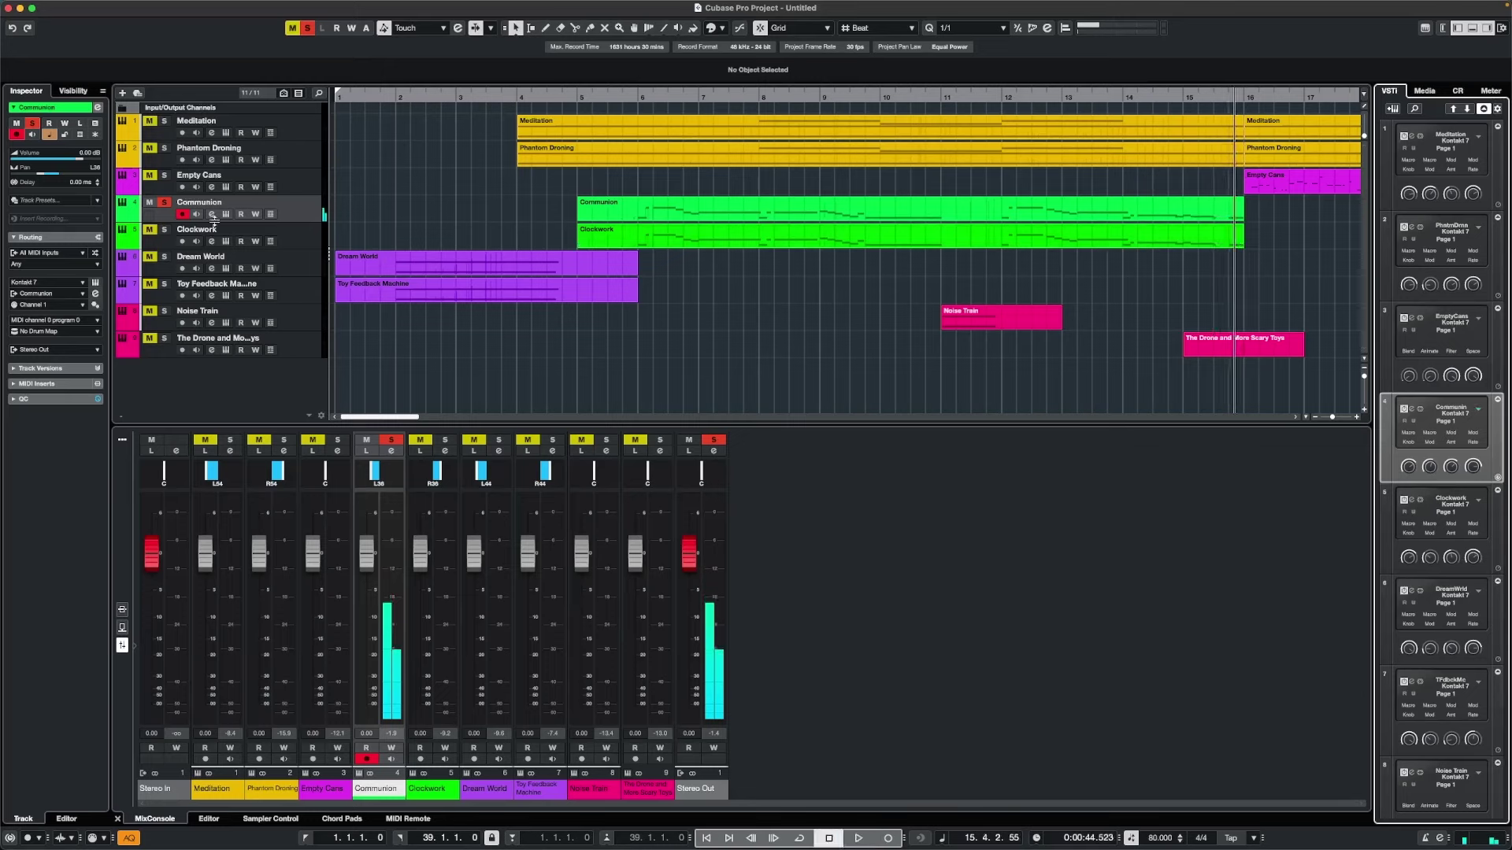
left_click(165, 204)
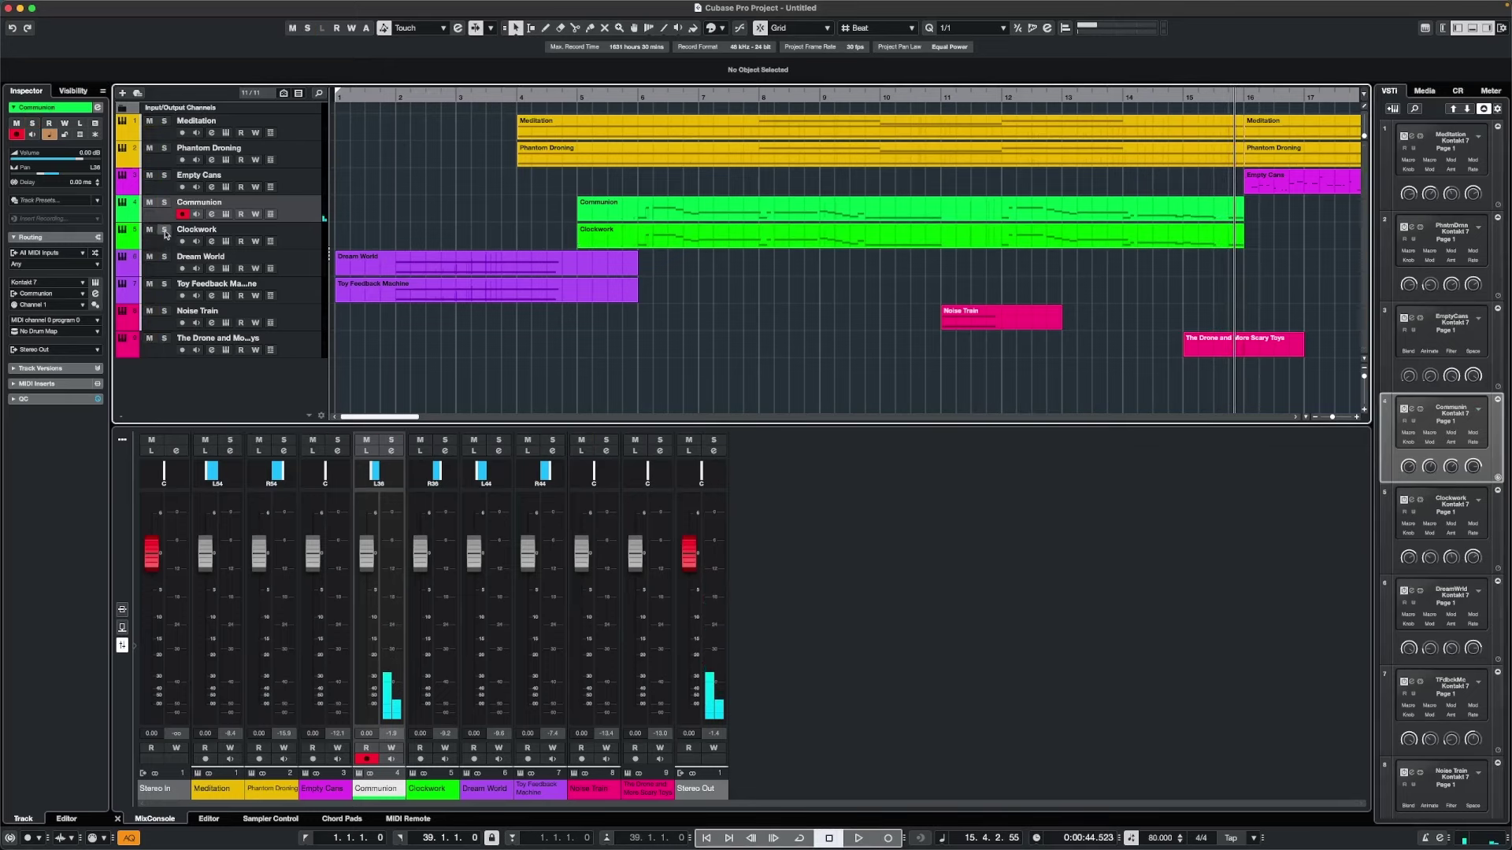
Solo only the Clockwork track and audition it from bar 5, stopping playback after listening.
left_click(165, 230)
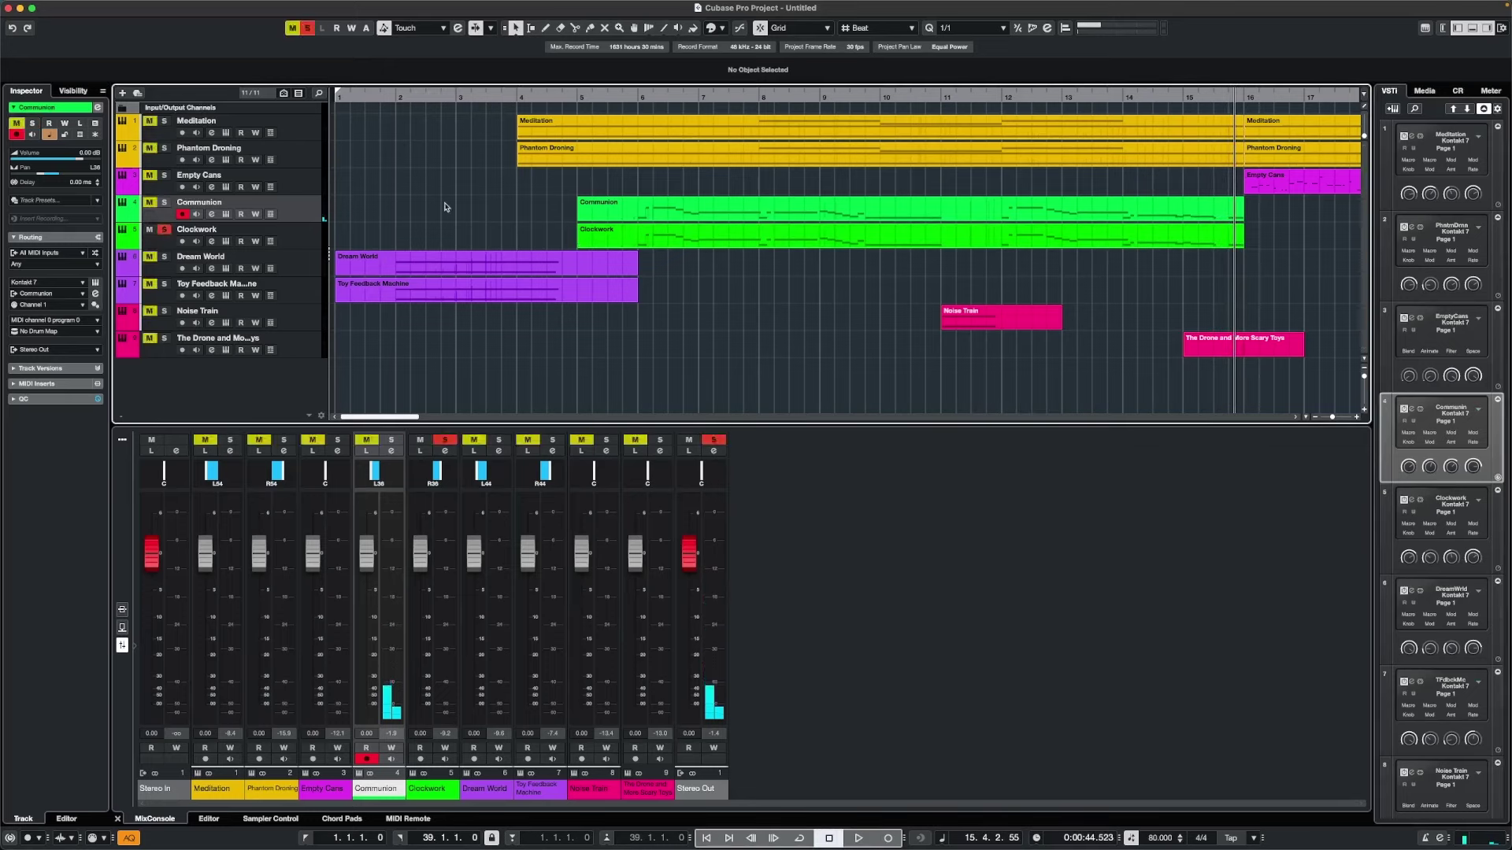
left_click(578, 98)
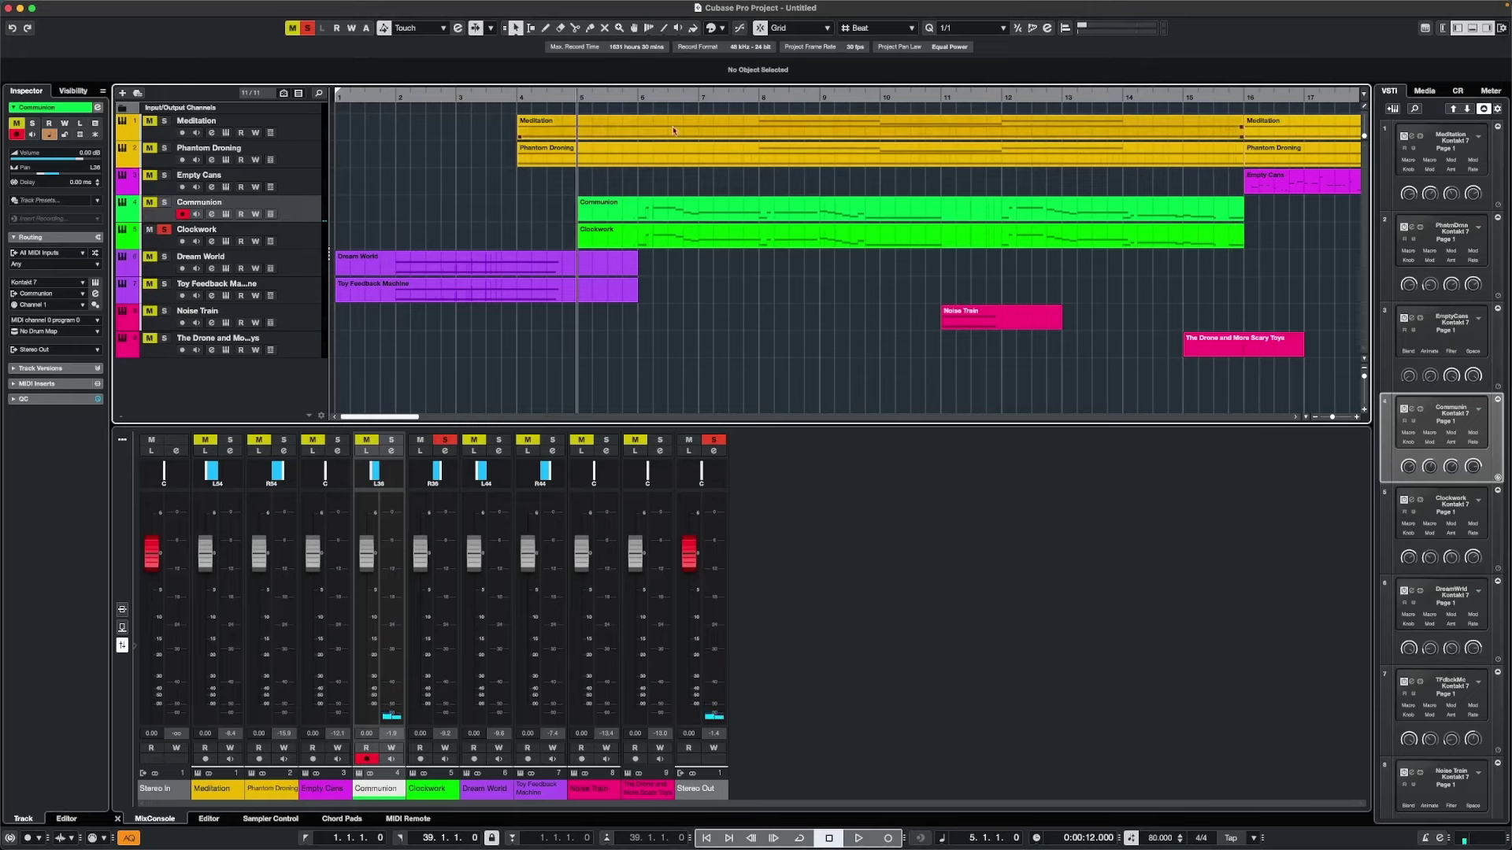
left_click(297, 240)
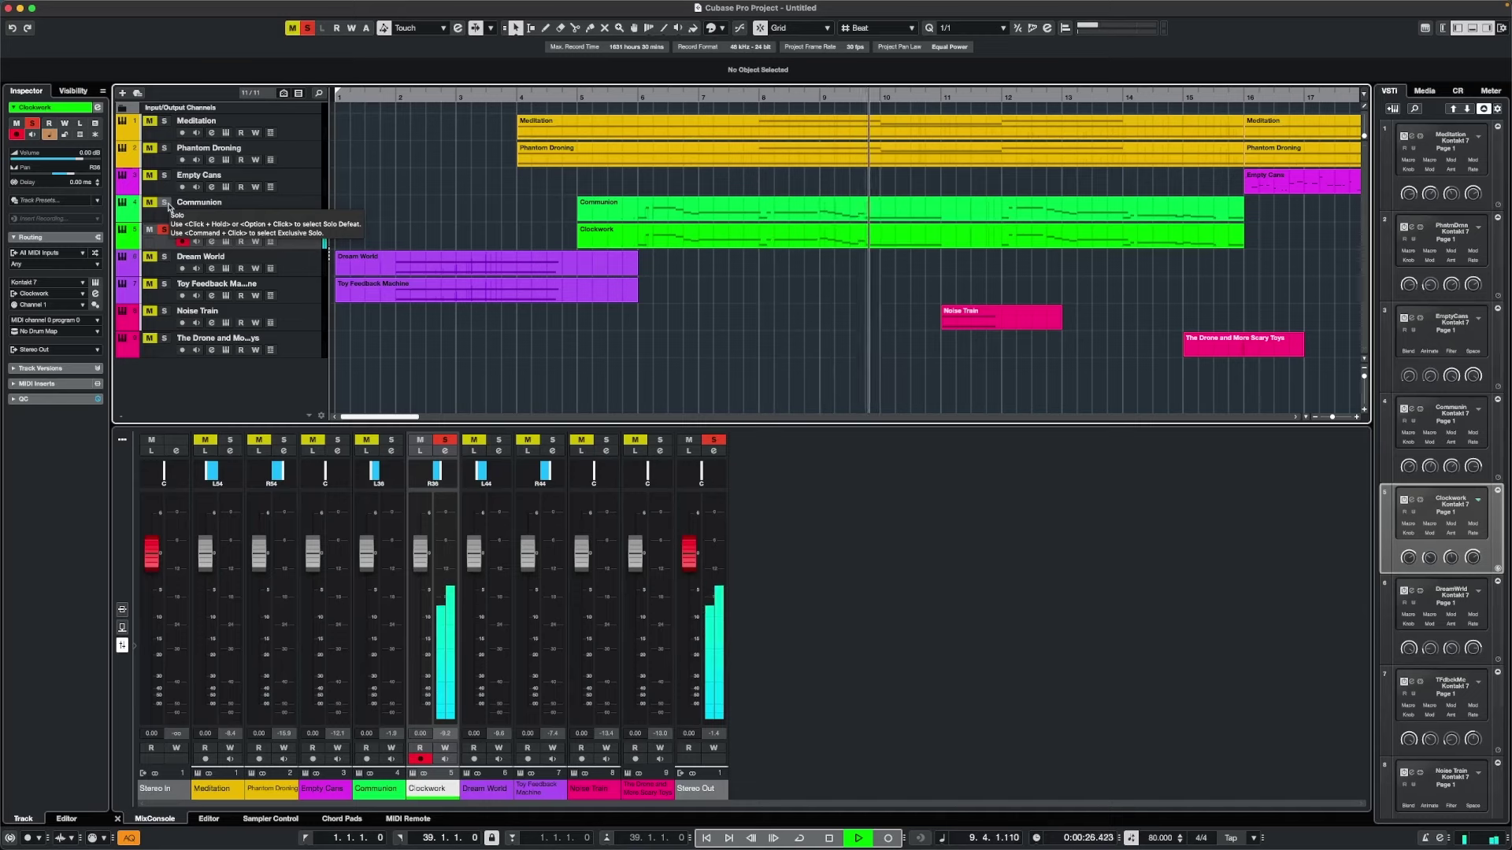
key("space")
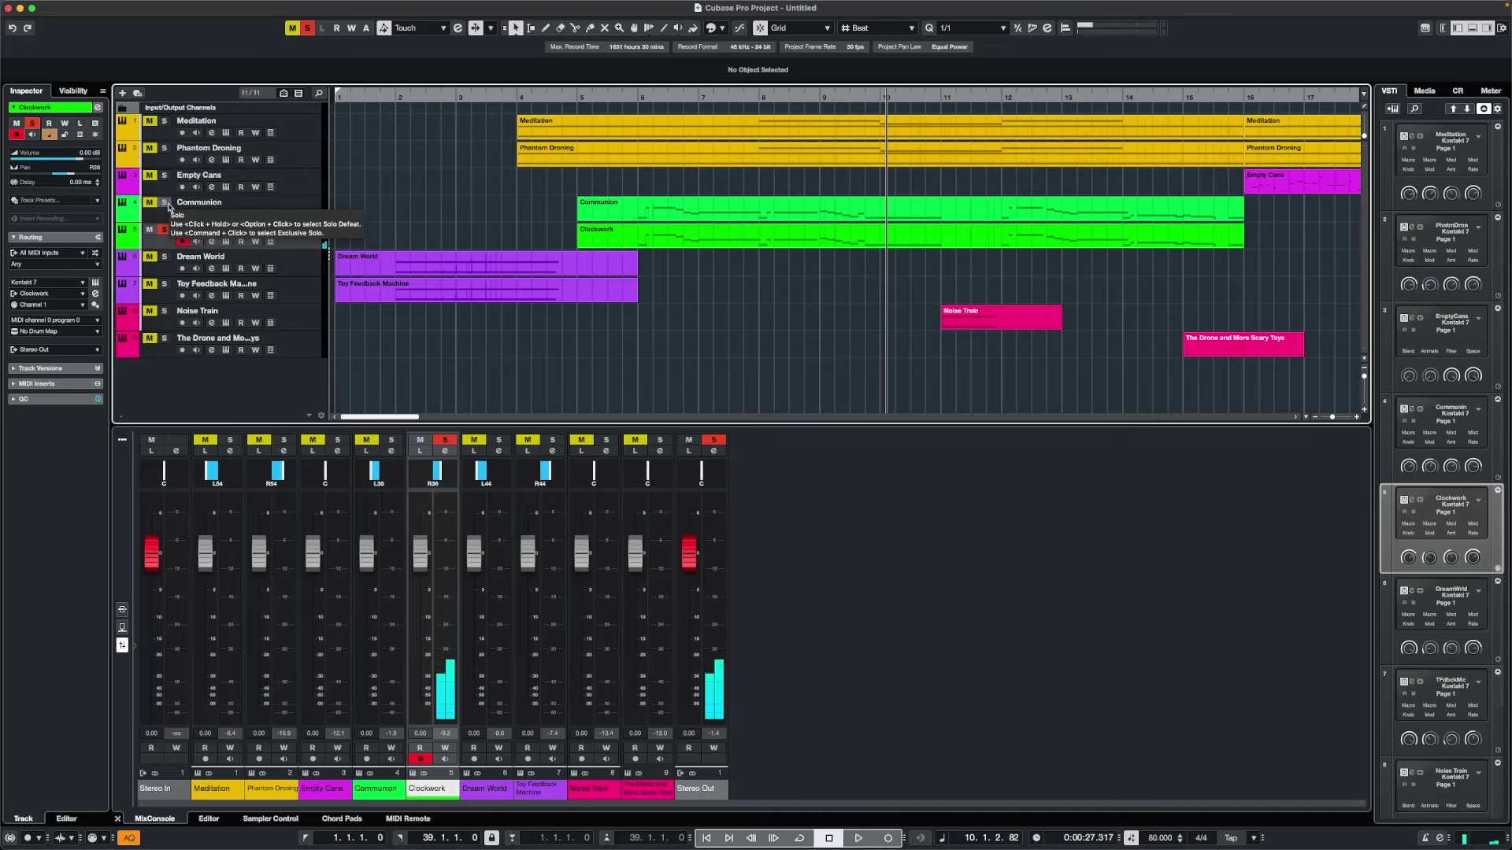
Add Communion to the solo and play it together with Clockwork from bar 6.
left_click(167, 204)
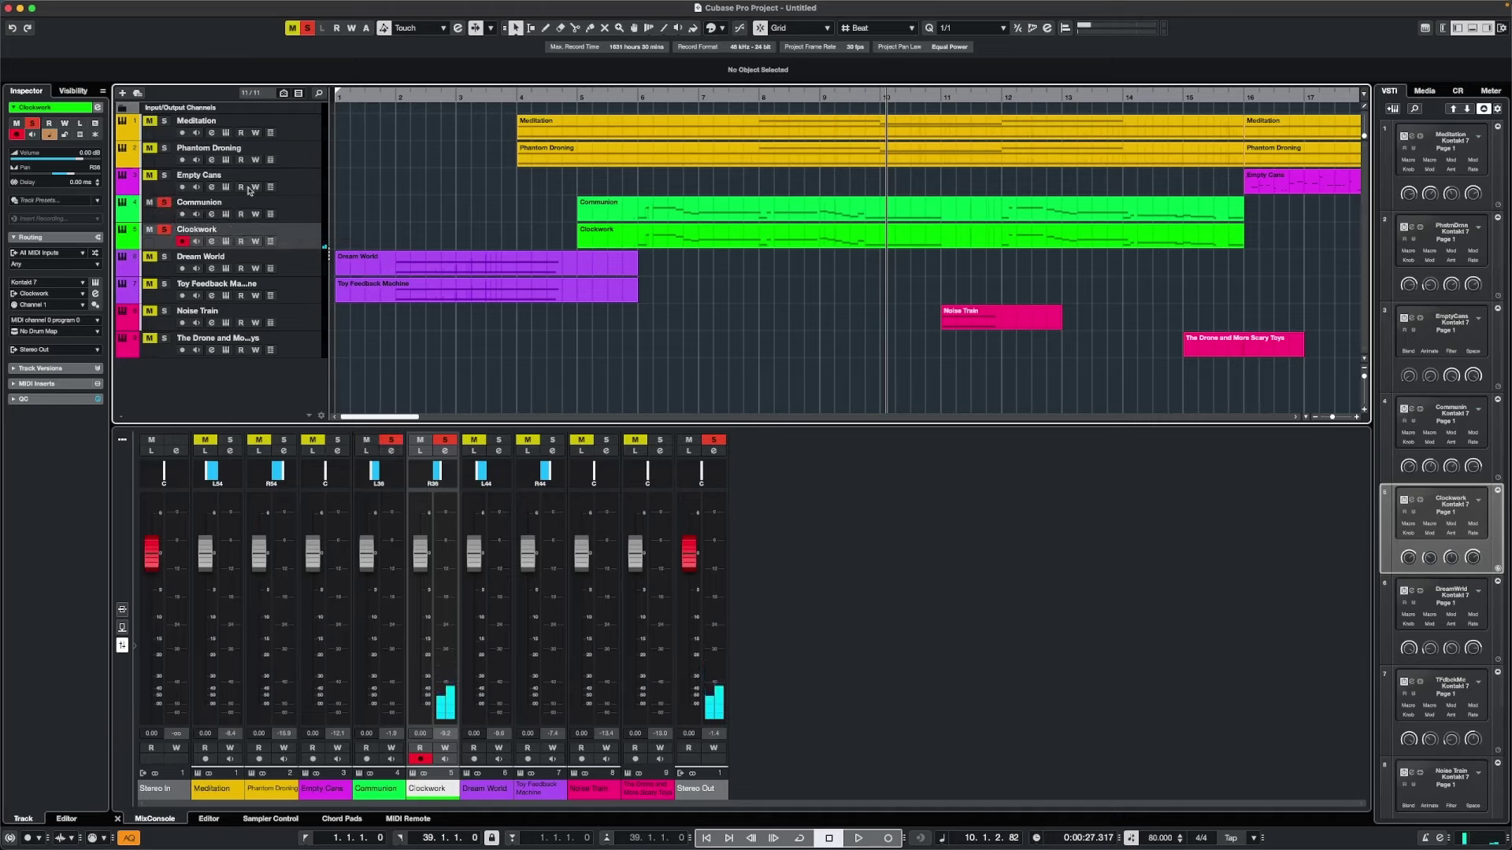
left_click(637, 97)
left_click(638, 97)
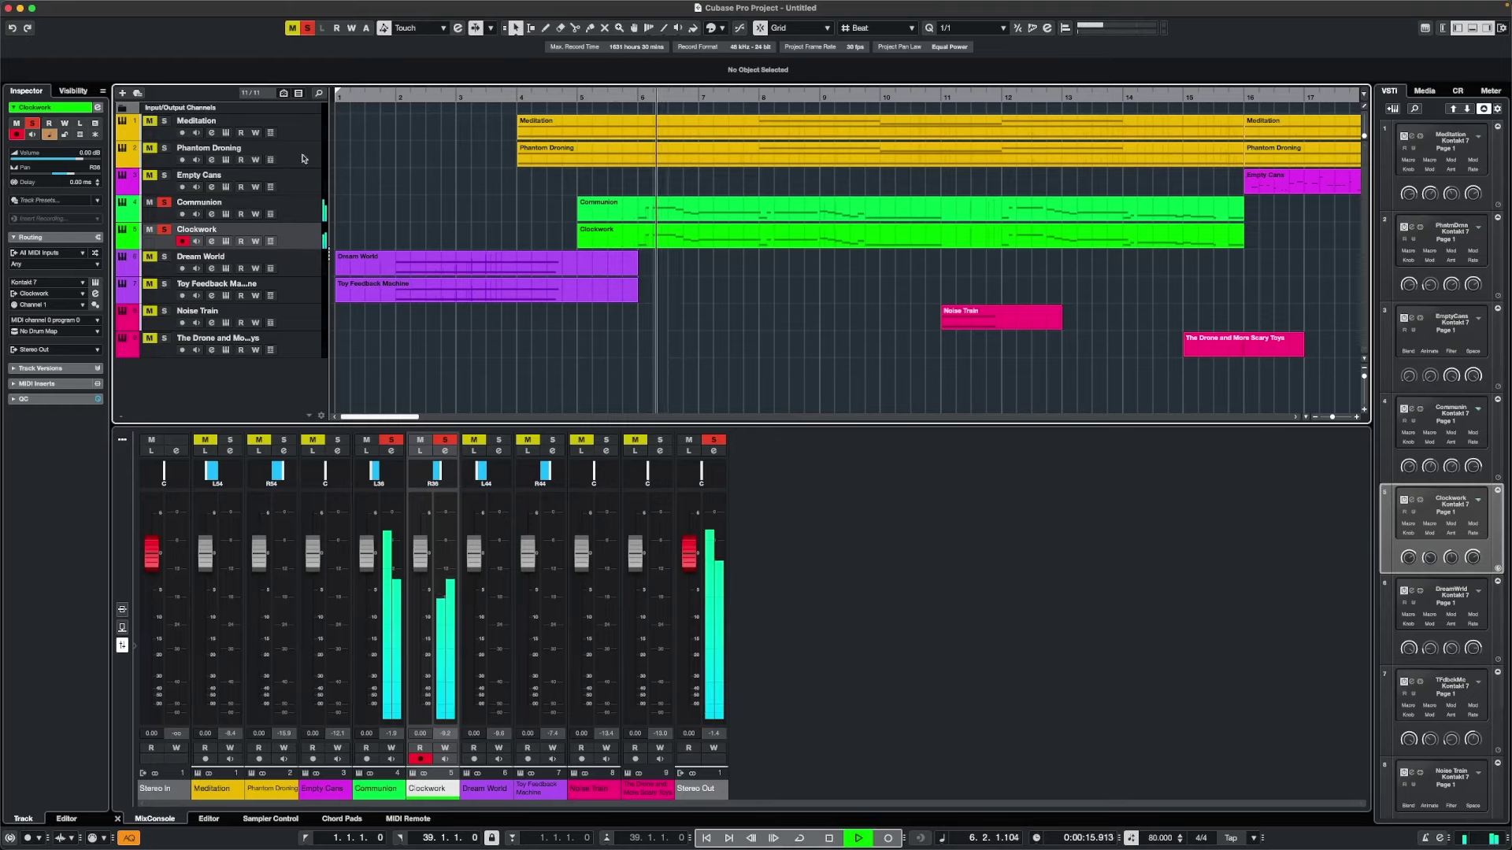
Bring Phantom Droning and Meditation into the solo during playback, stopping and clearing all solos after listening.
left_click(164, 148)
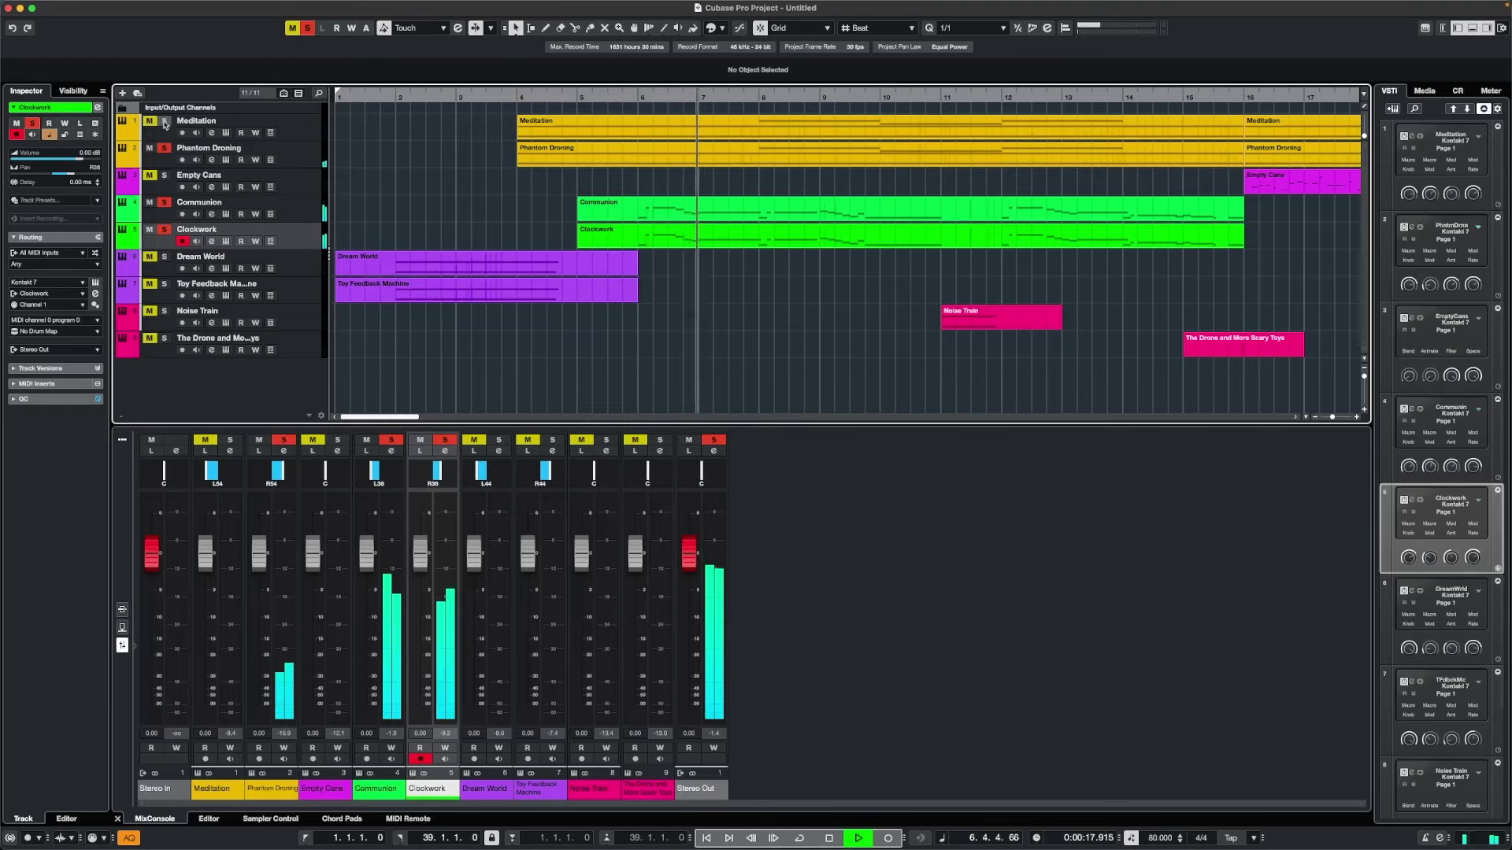
left_click(163, 120)
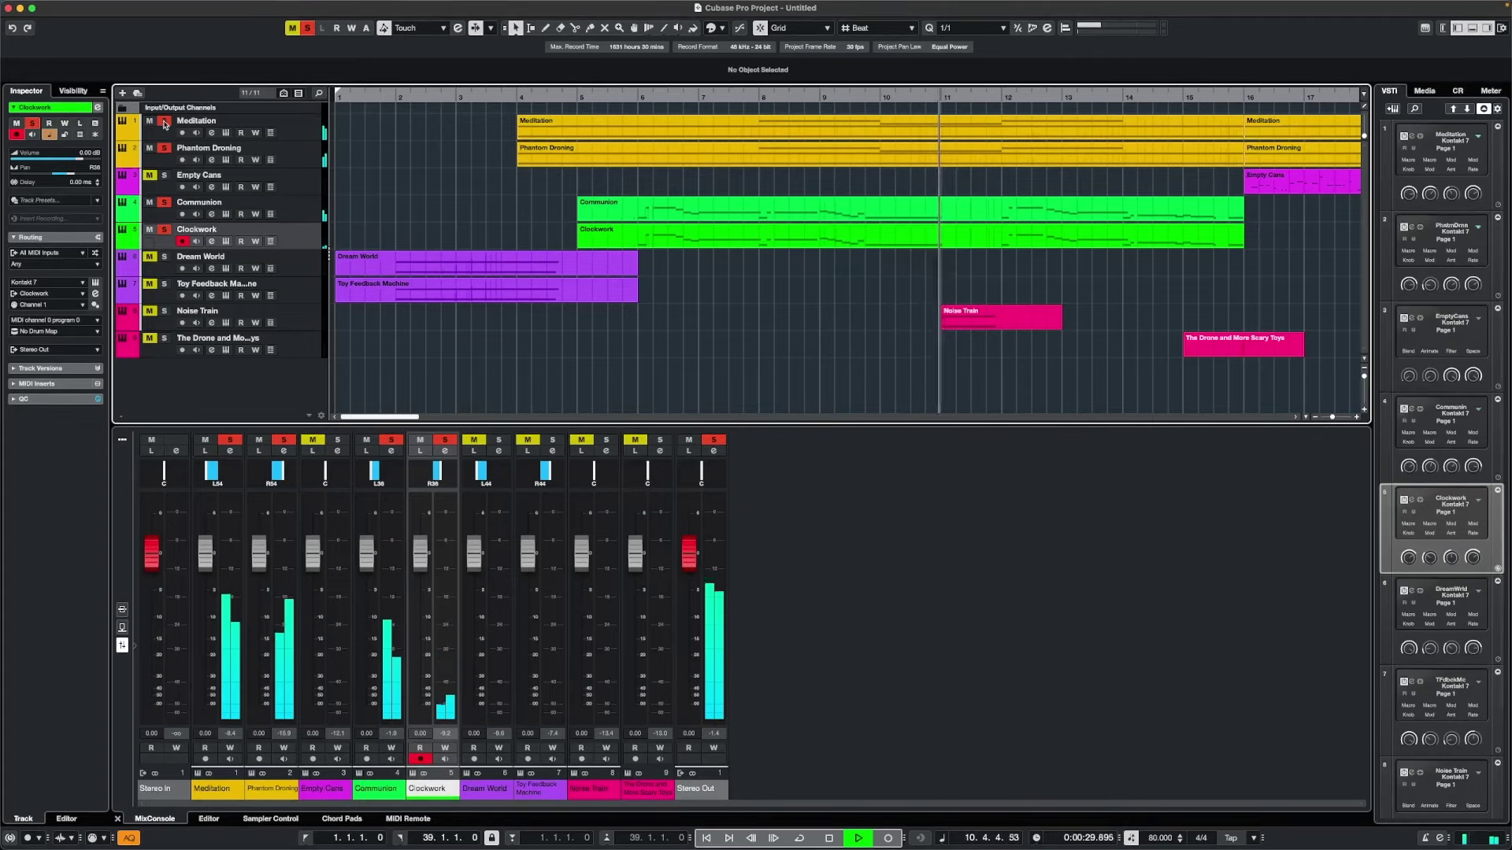
key("space")
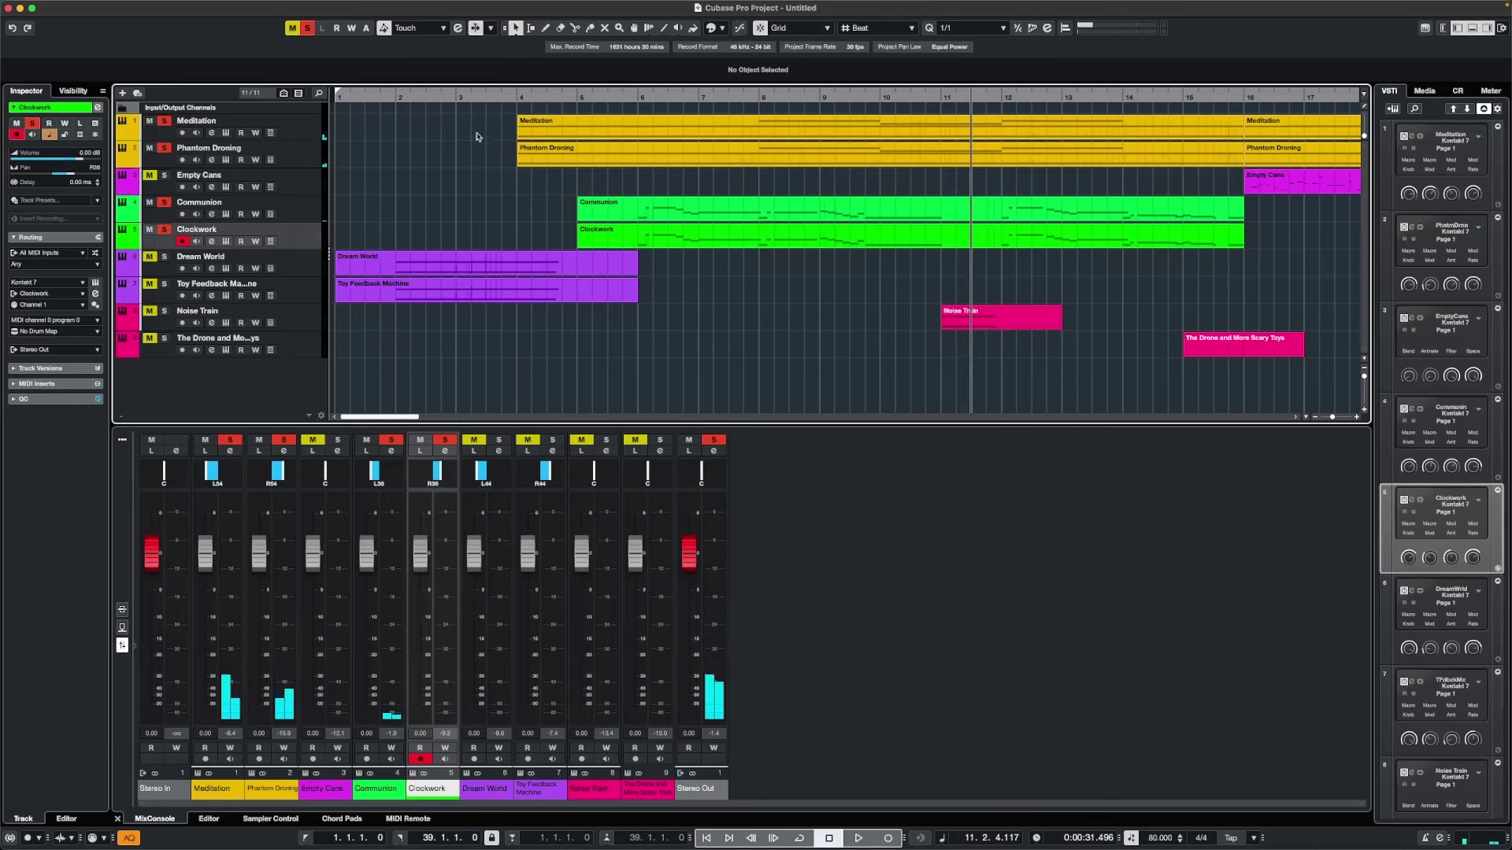
left_click(309, 29)
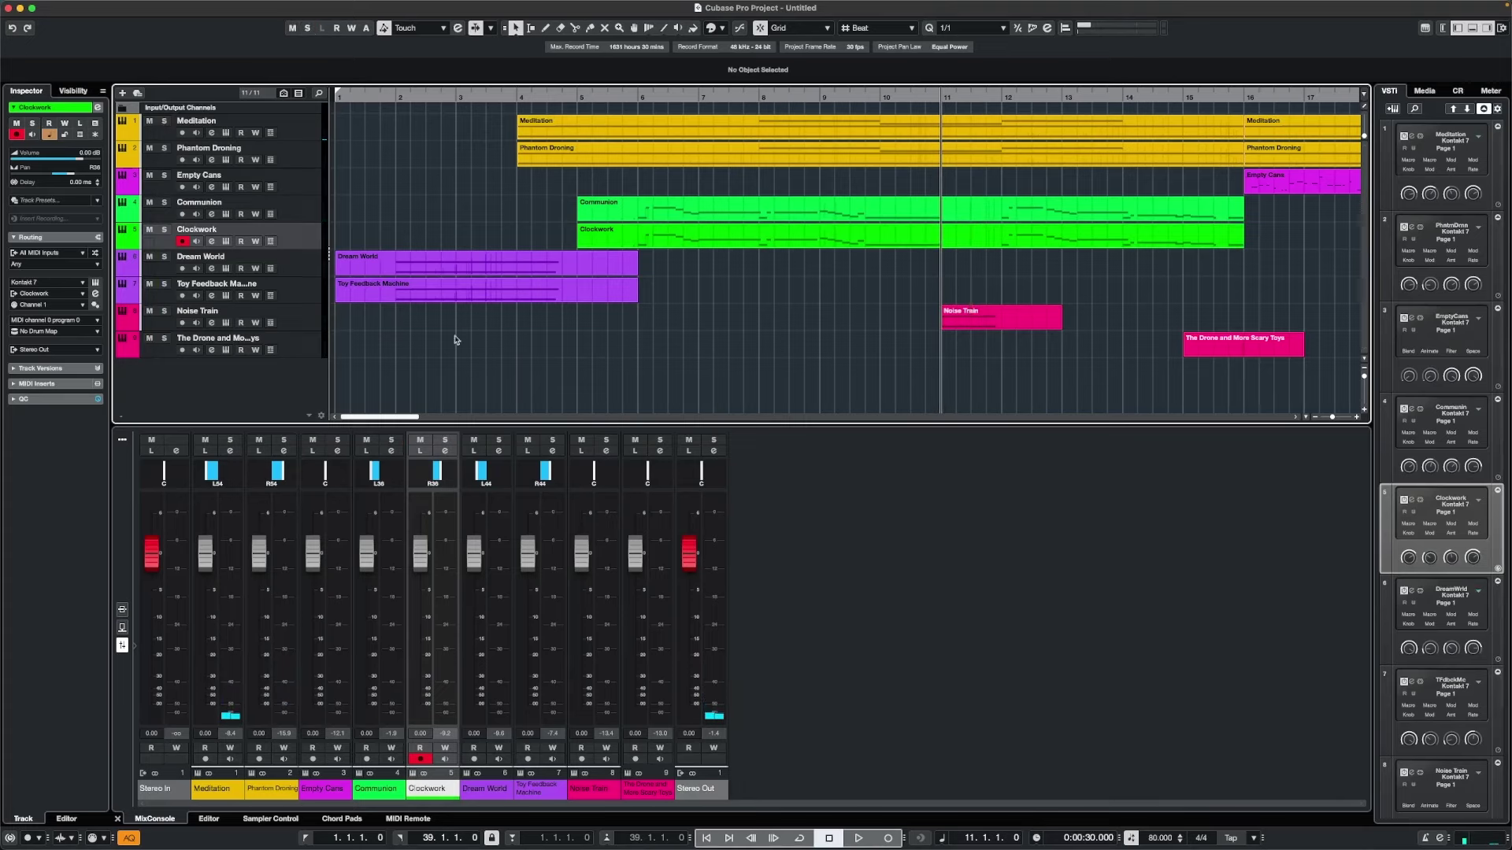
Solo the Noise Train track and audition its clip from bar 11, stopping playback after it ends.
left_click(165, 312)
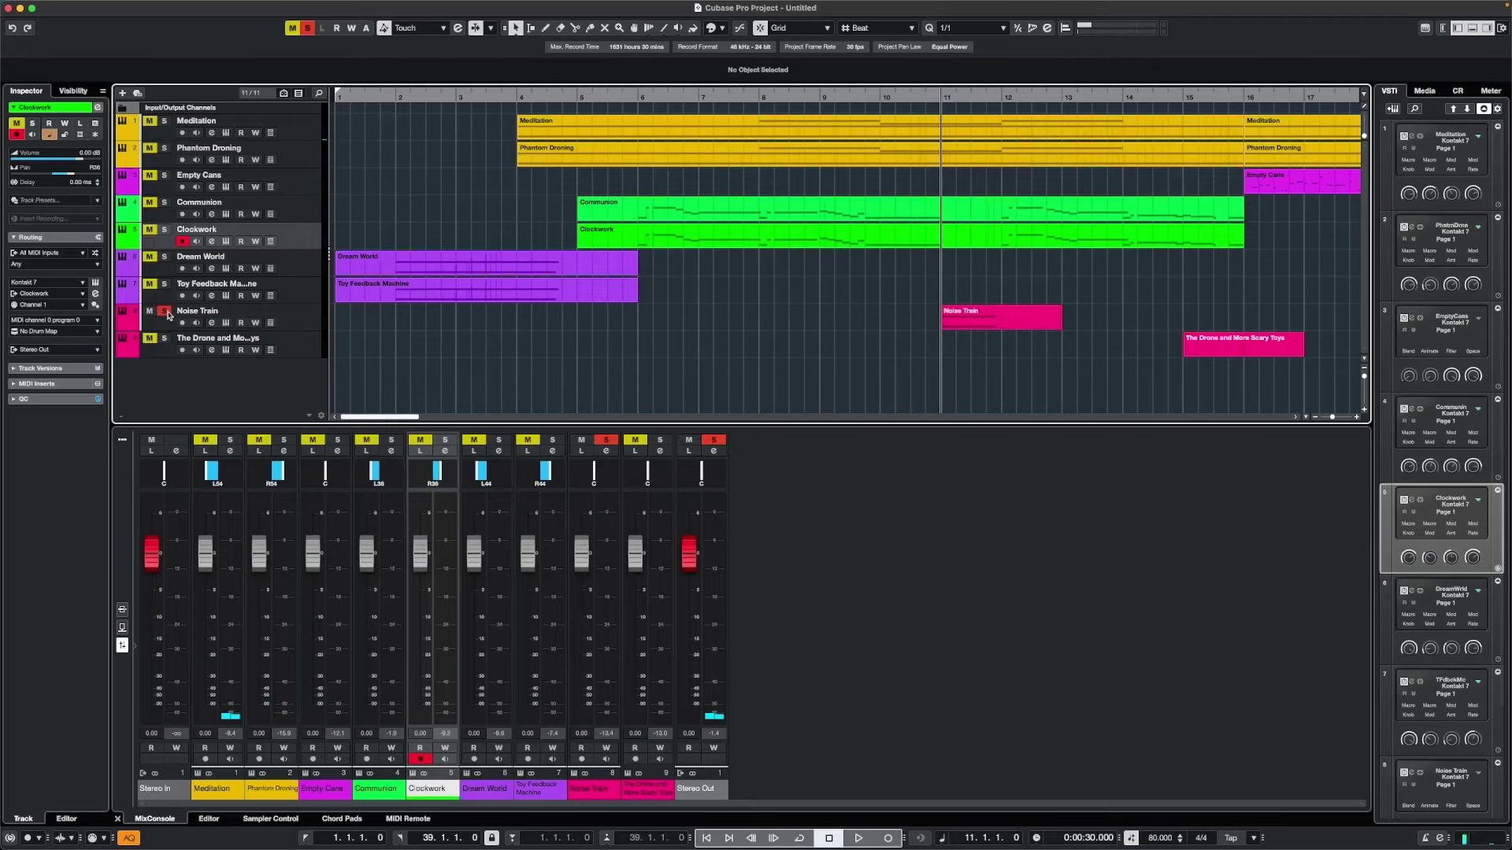
left_click(299, 321)
key("space")
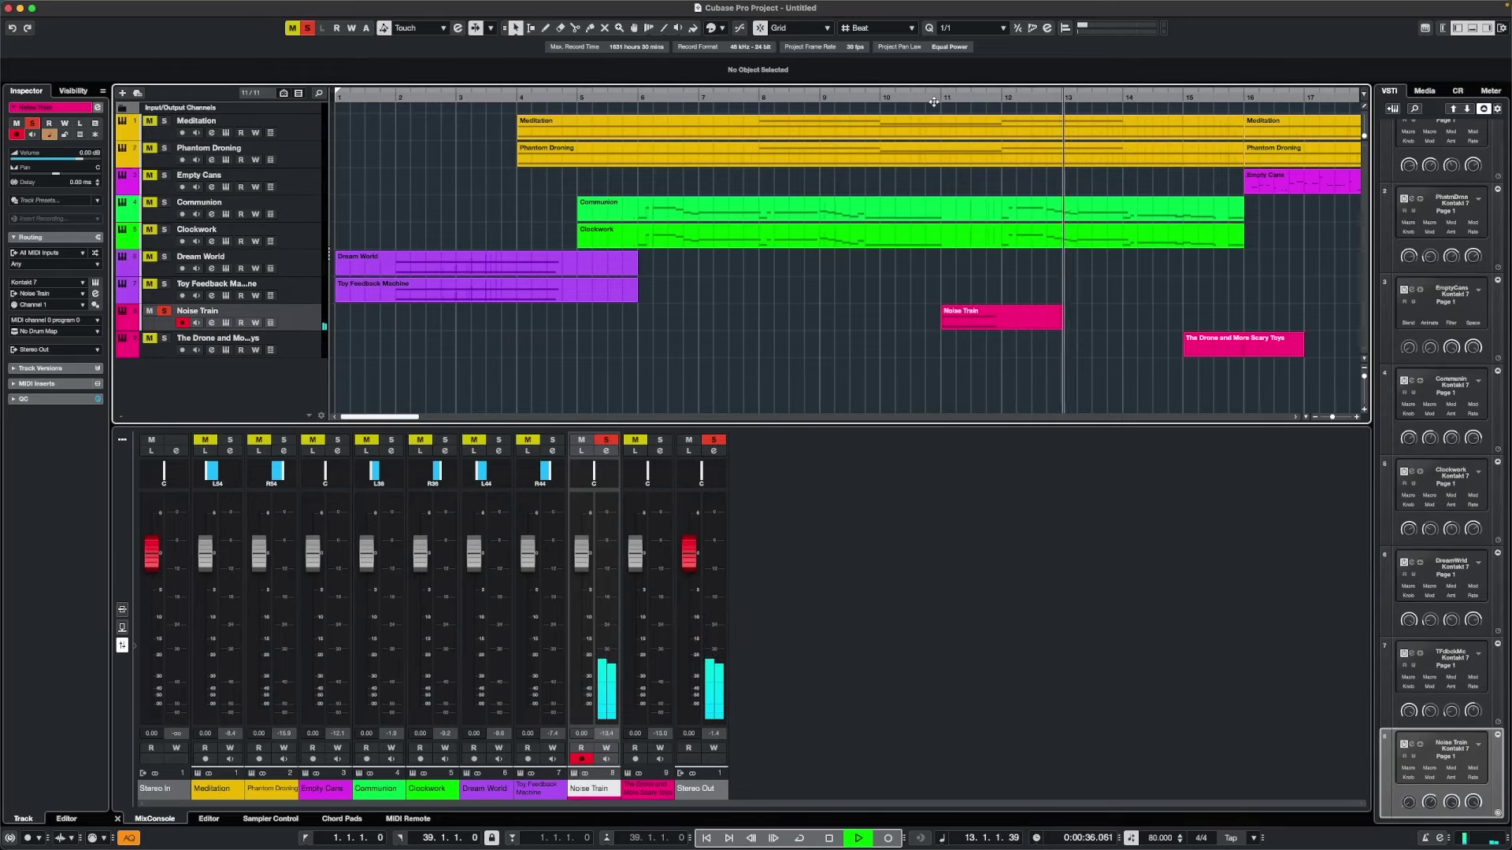
key("space")
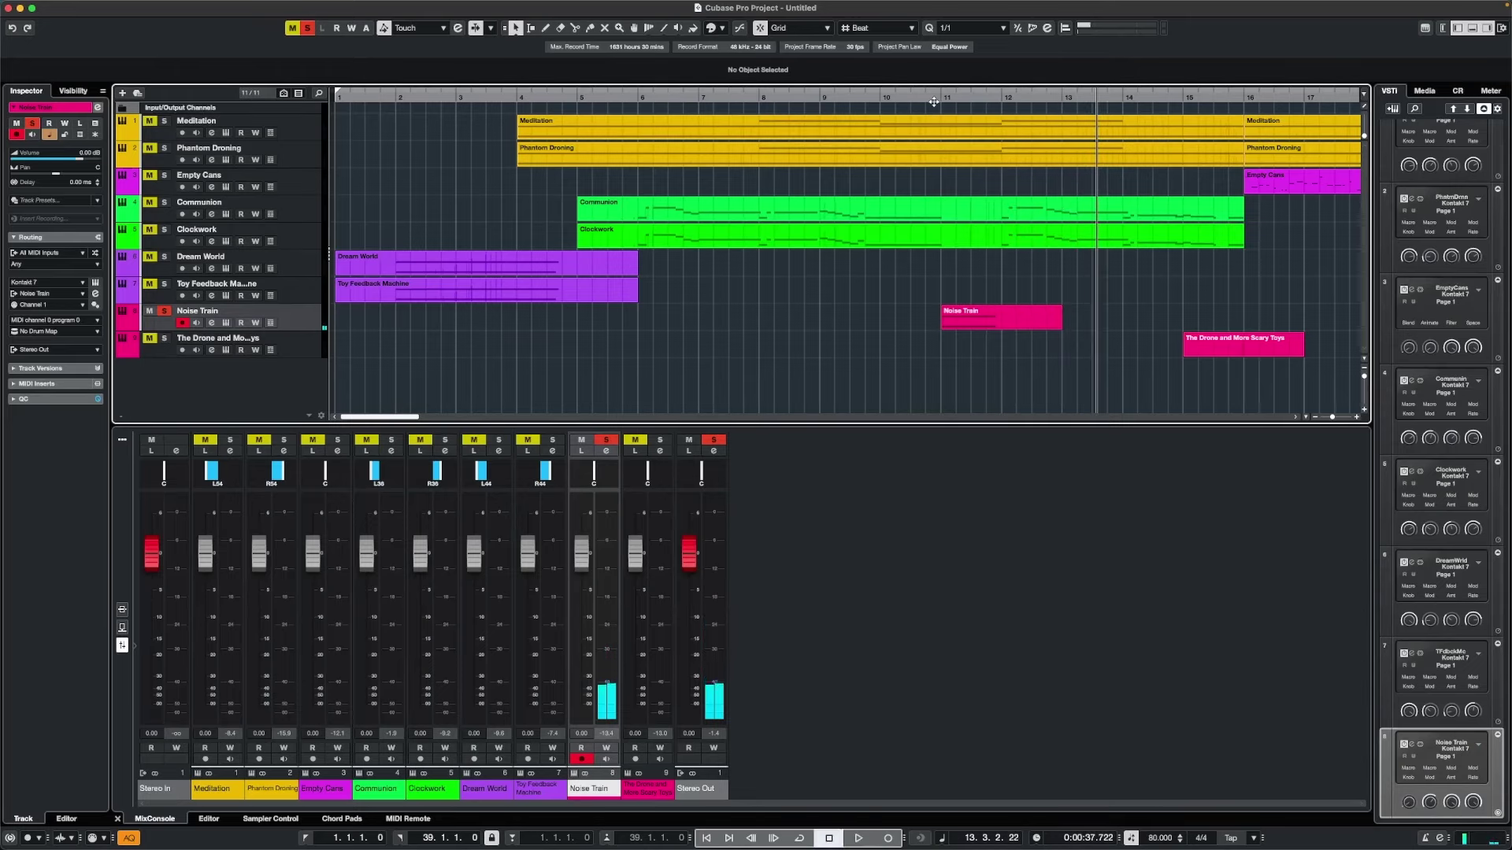
Clear the Noise Train solo and play the full arrangement from bar 11.
left_click(308, 30)
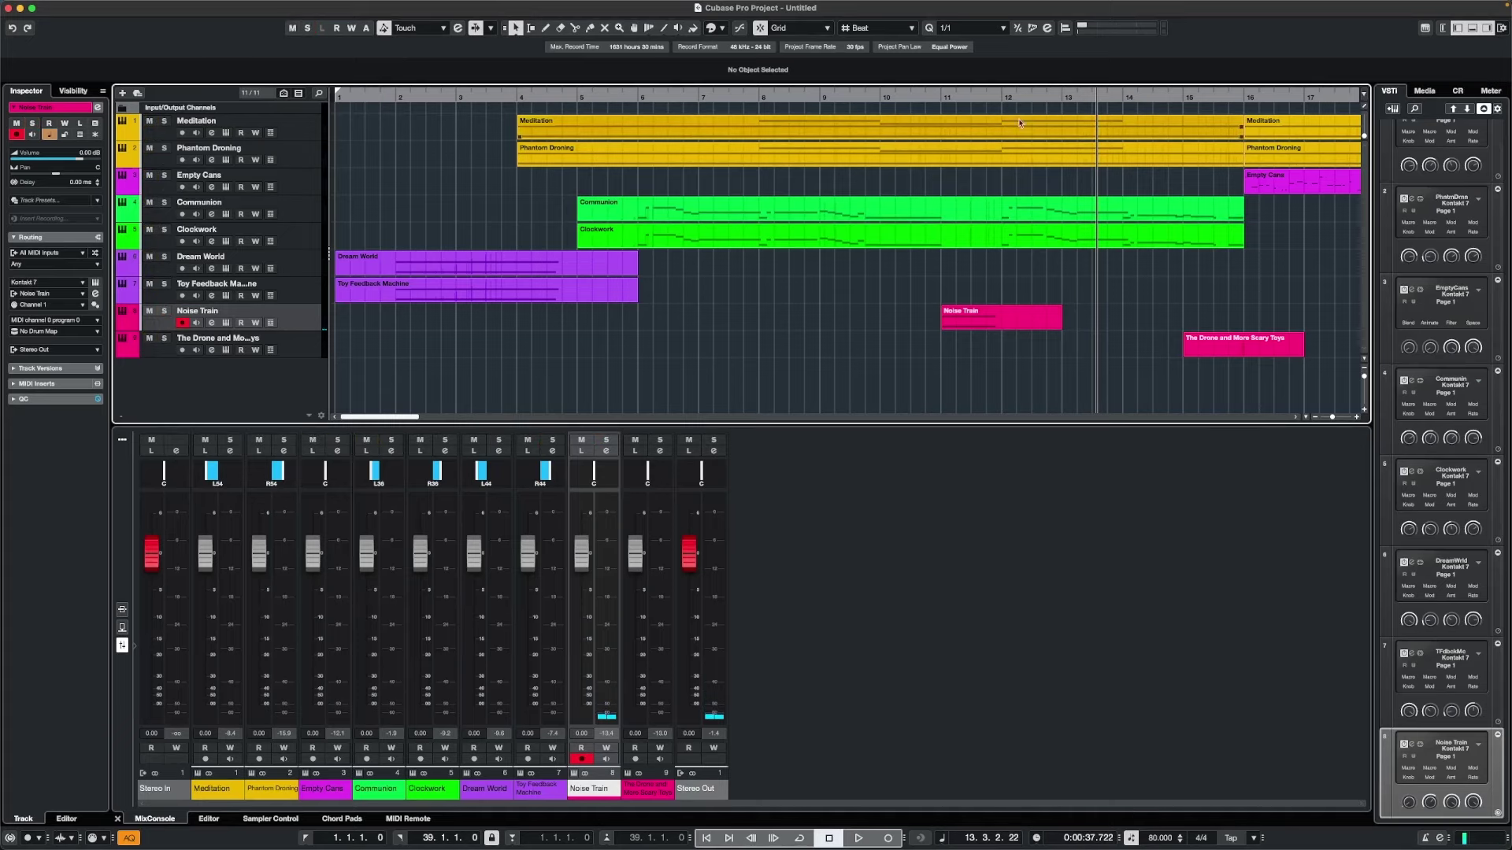
left_click(940, 97)
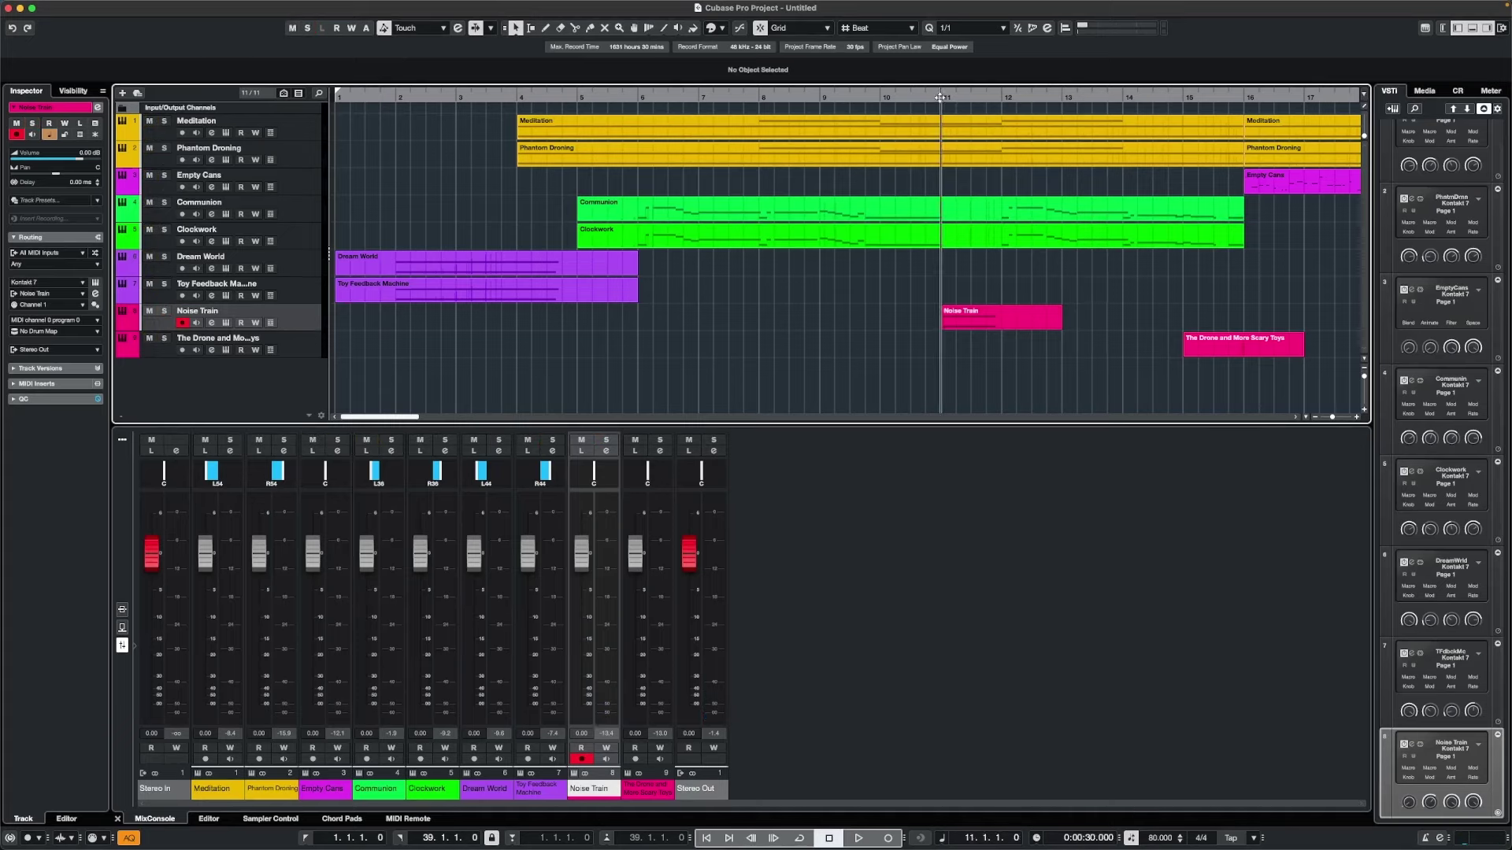
key("space")
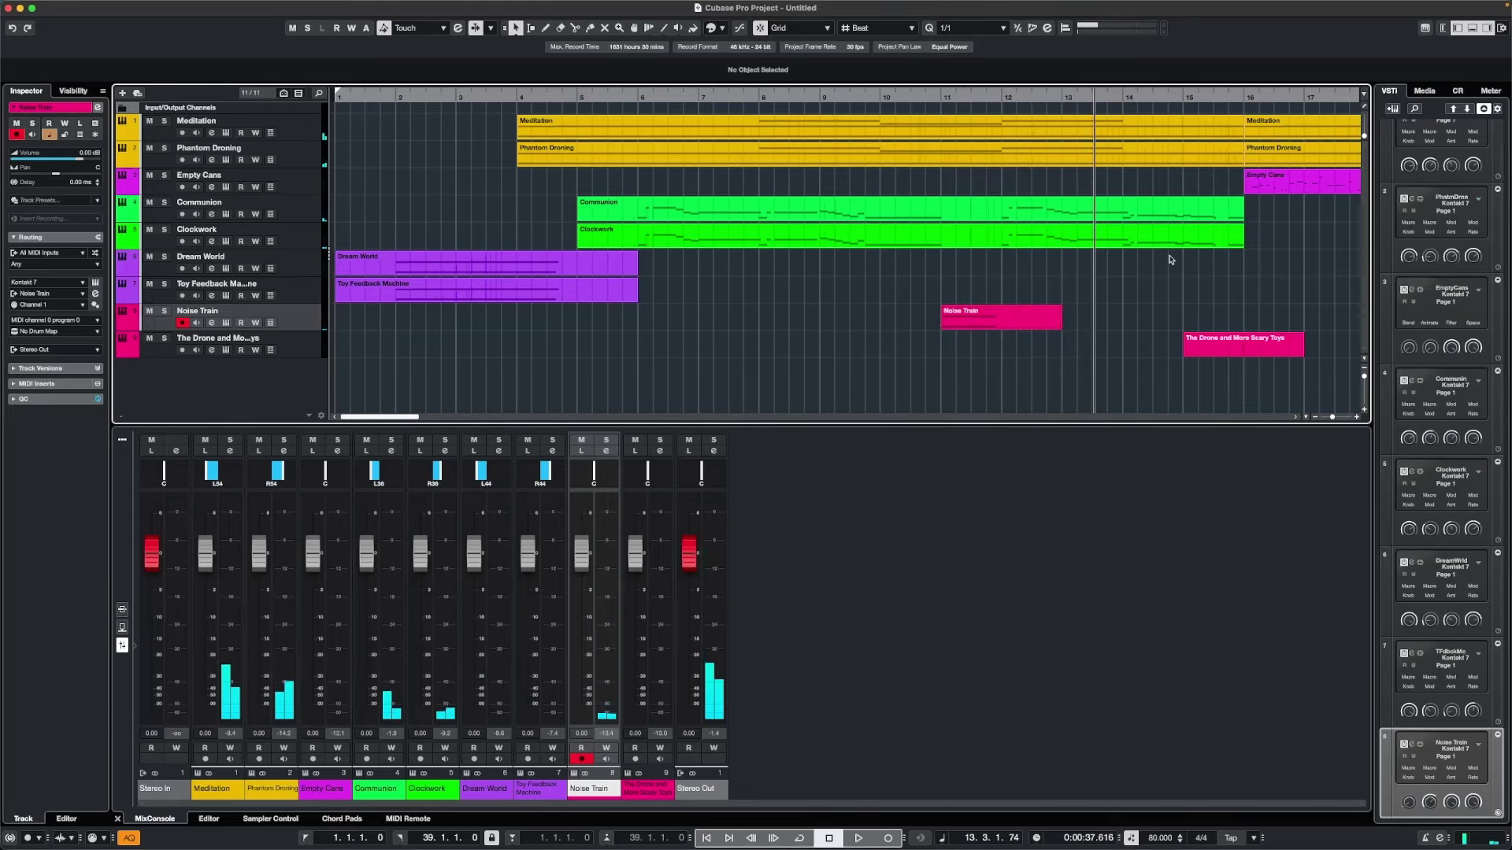
Solo the Empty Cans track and audition it from bar 16, stopping playback before bar 20.
scroll(1170, 260, "right", 10)
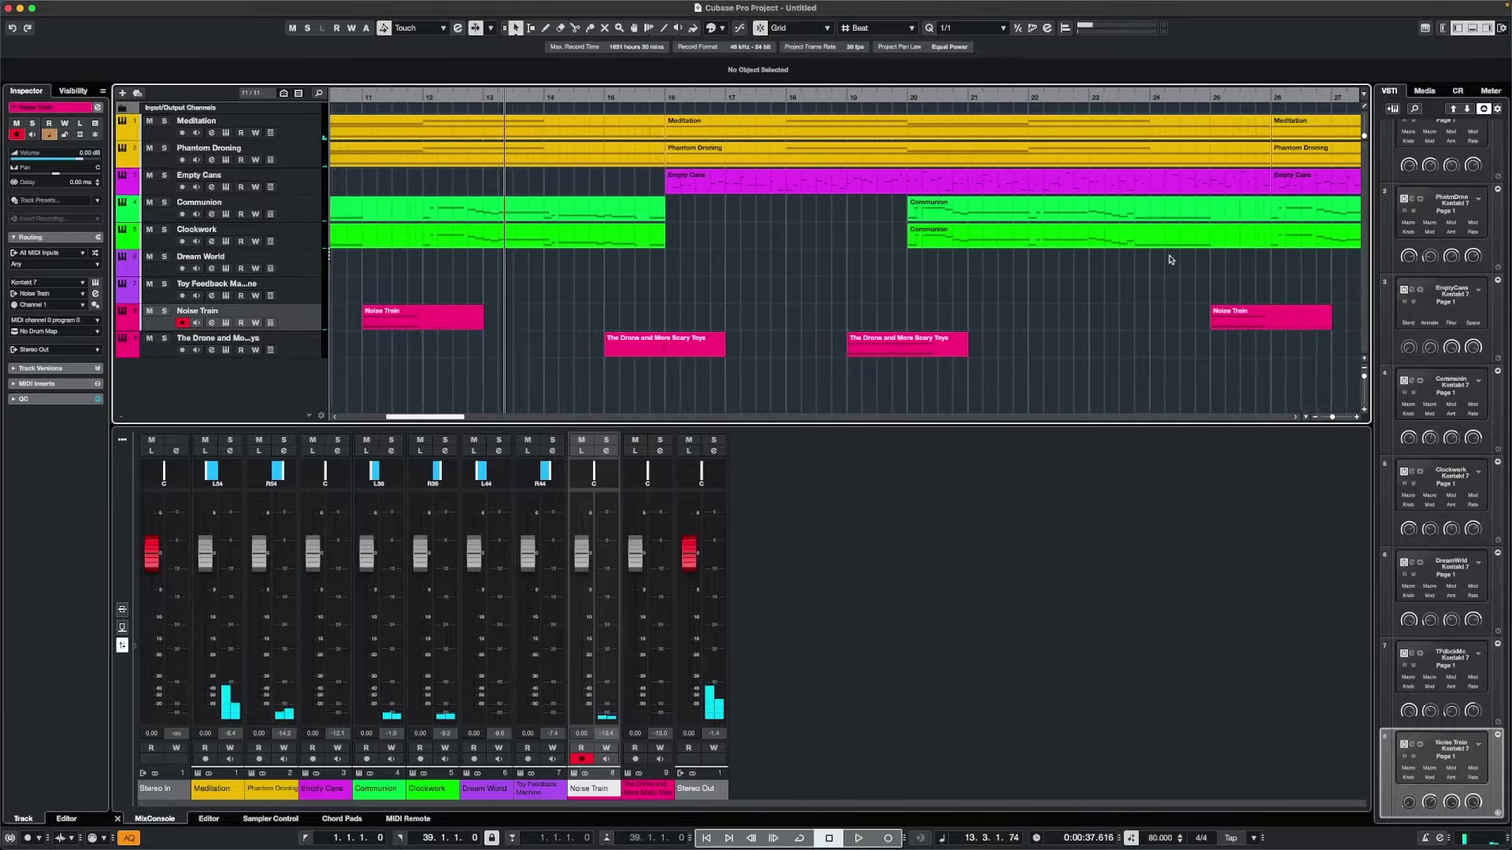
scroll(1170, 260, "right", 3)
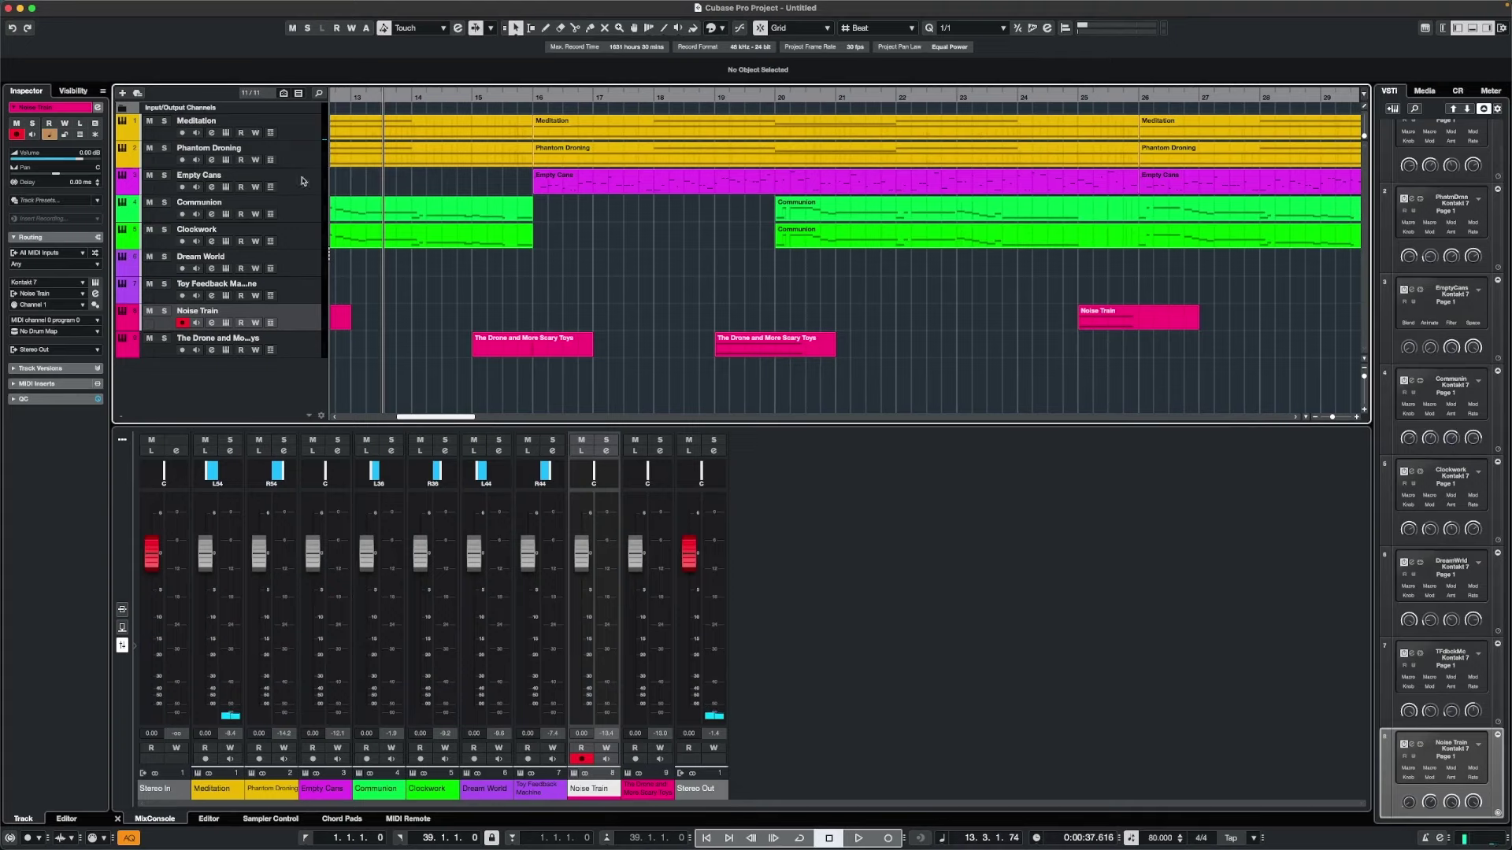
left_click(189, 183)
left_click(166, 177)
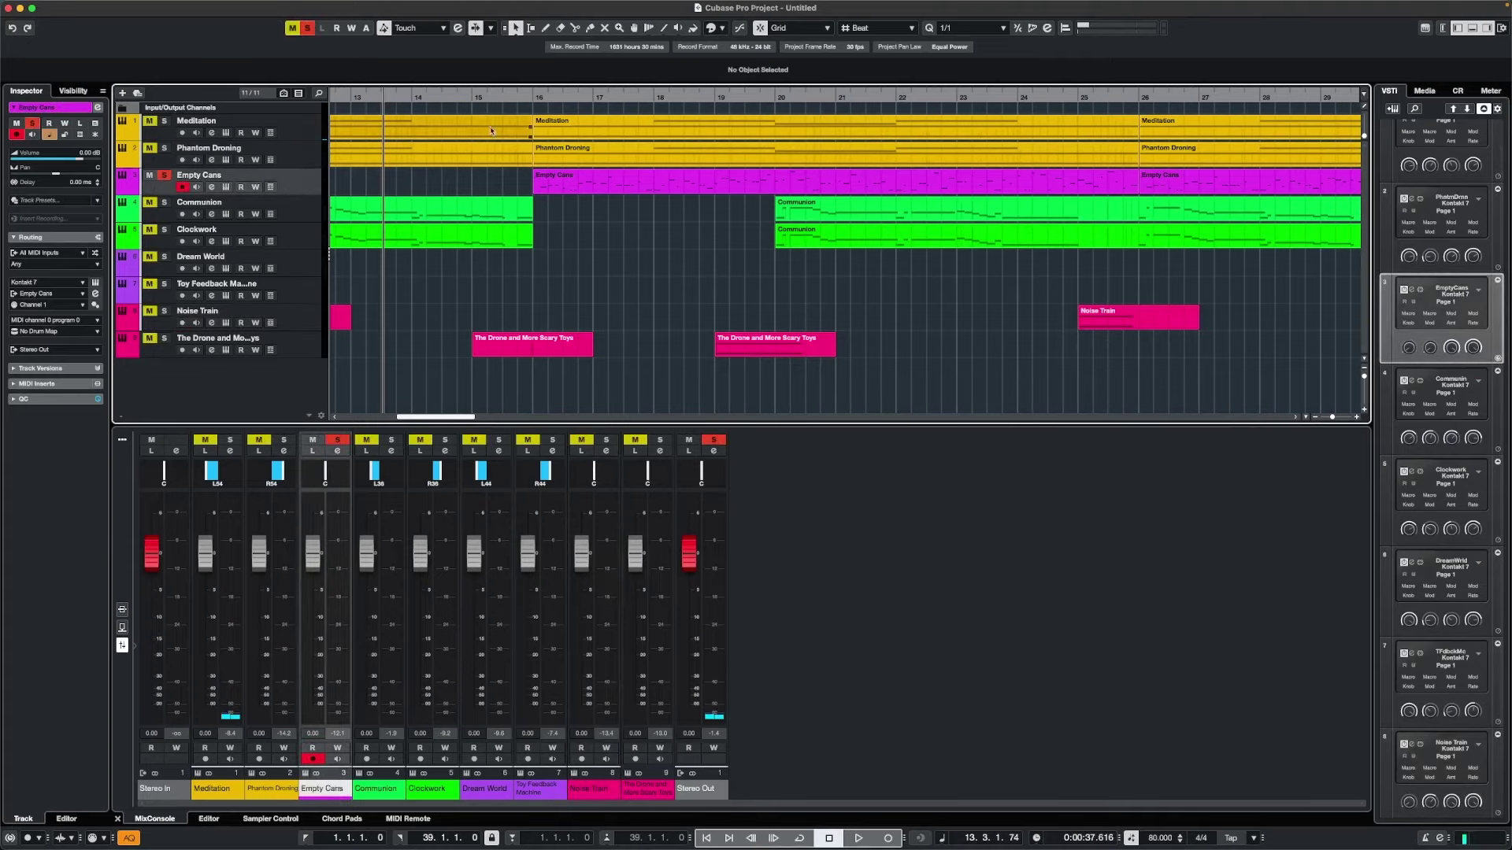
left_click(532, 96)
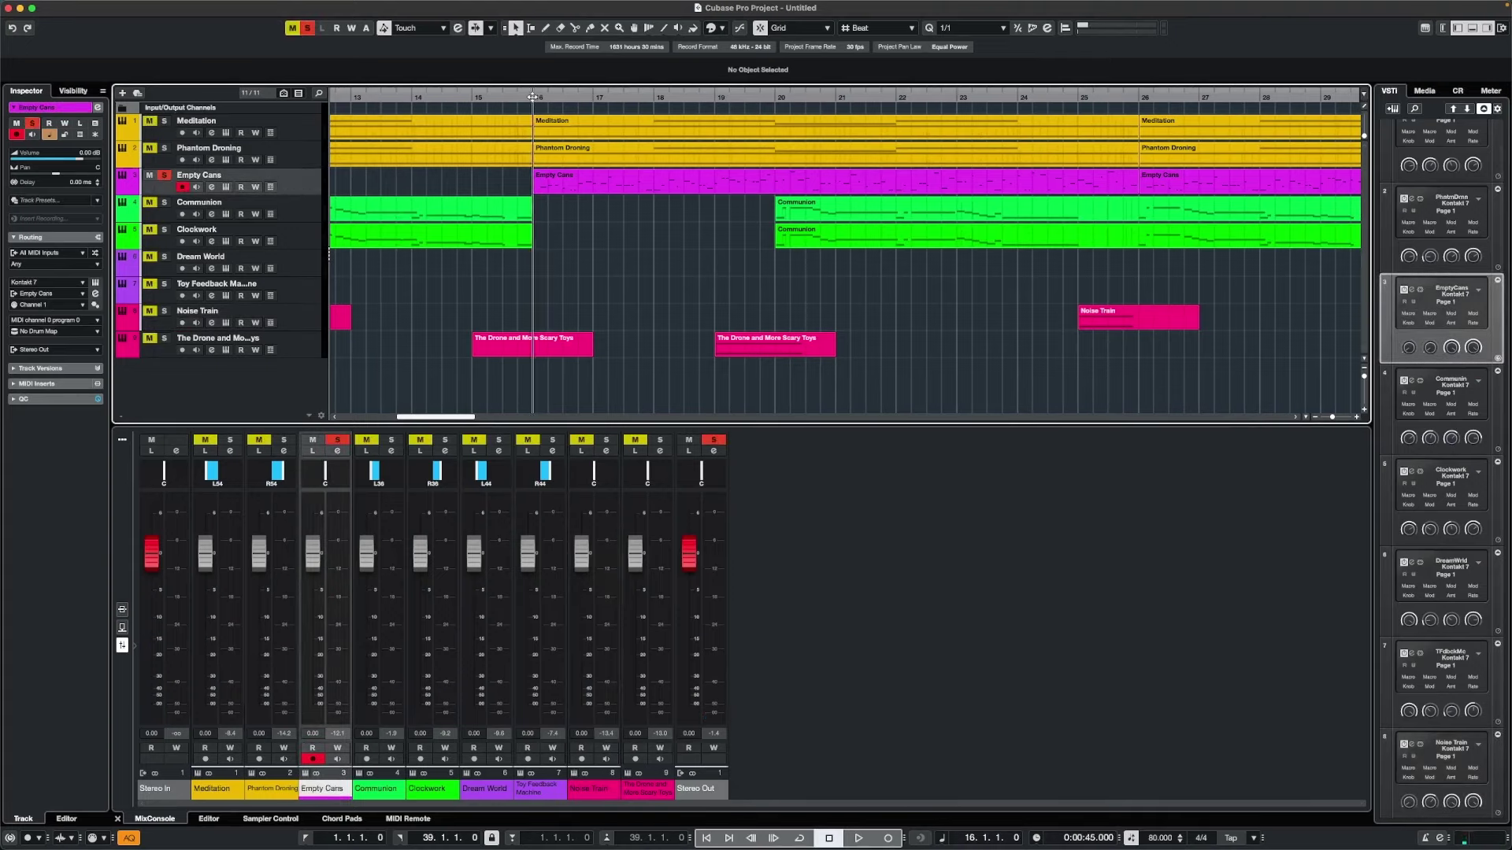
key("space")
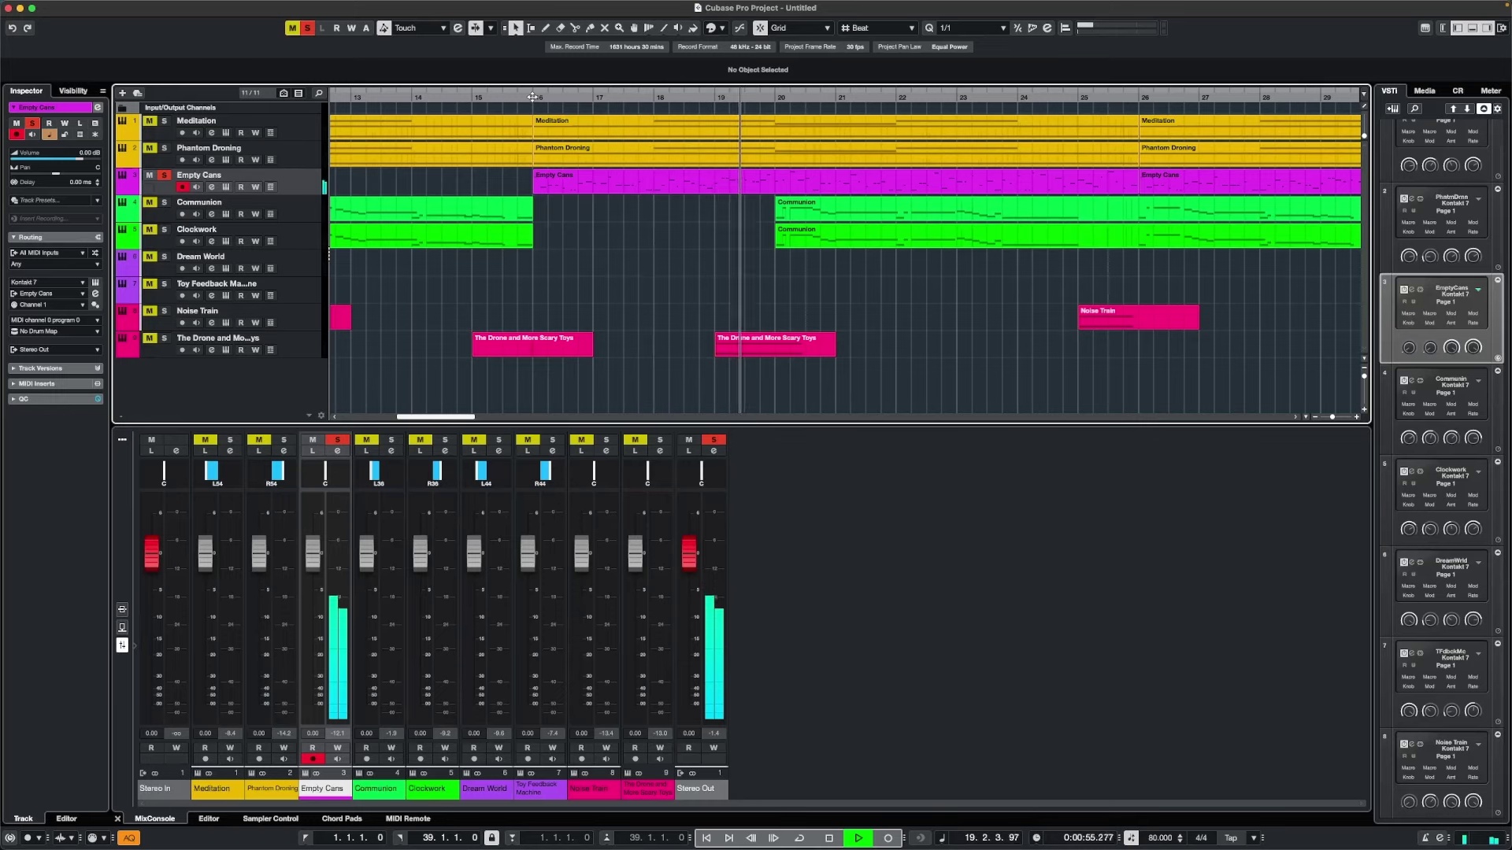
key("space")
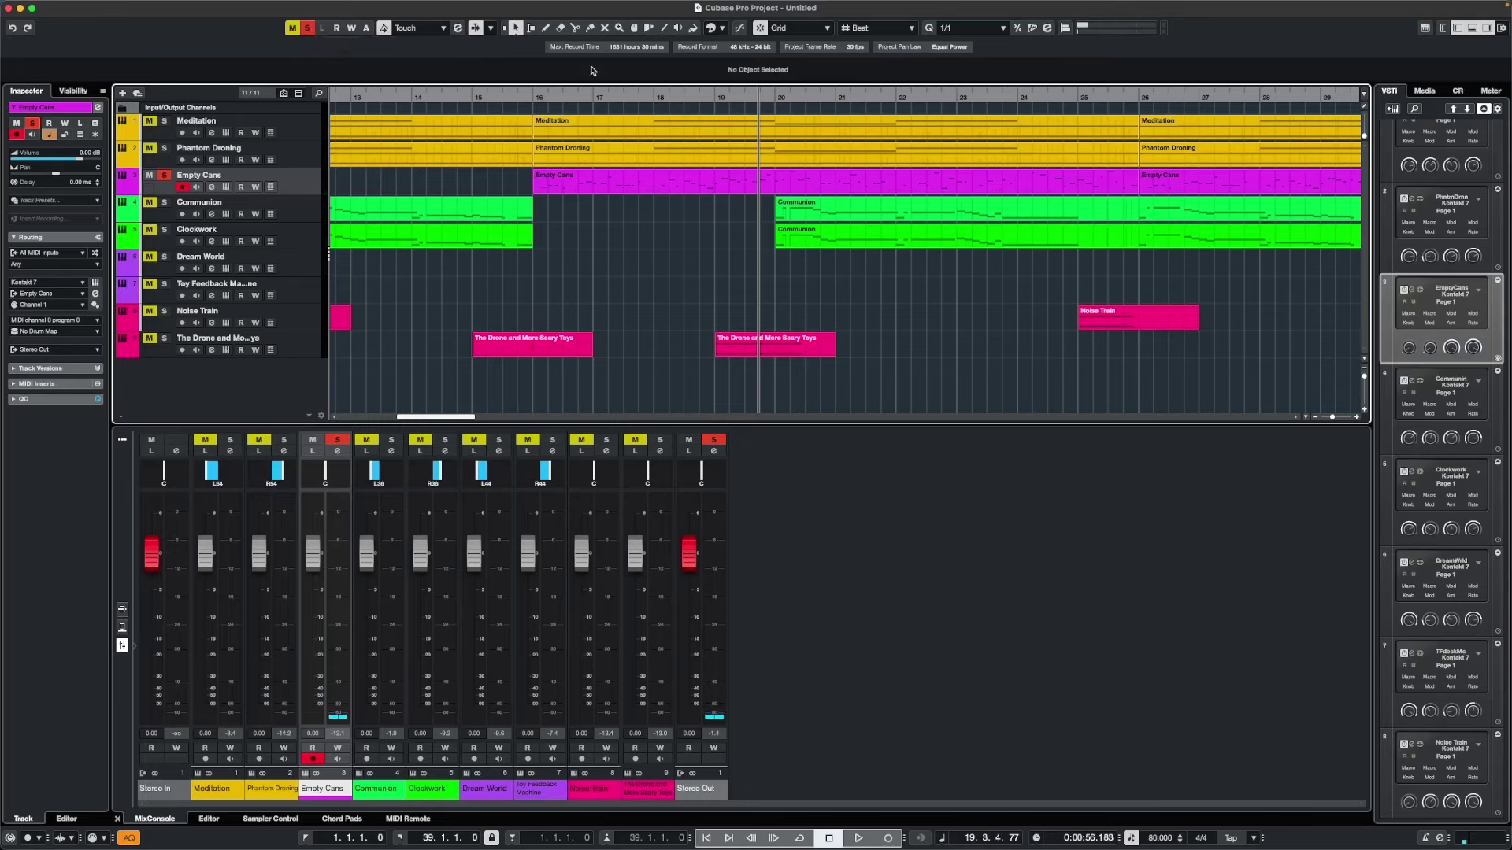
Clear the solo, mute The Drone and More Scary Toys, and audition the remaining arrangement from bar 20.
left_click(774, 94)
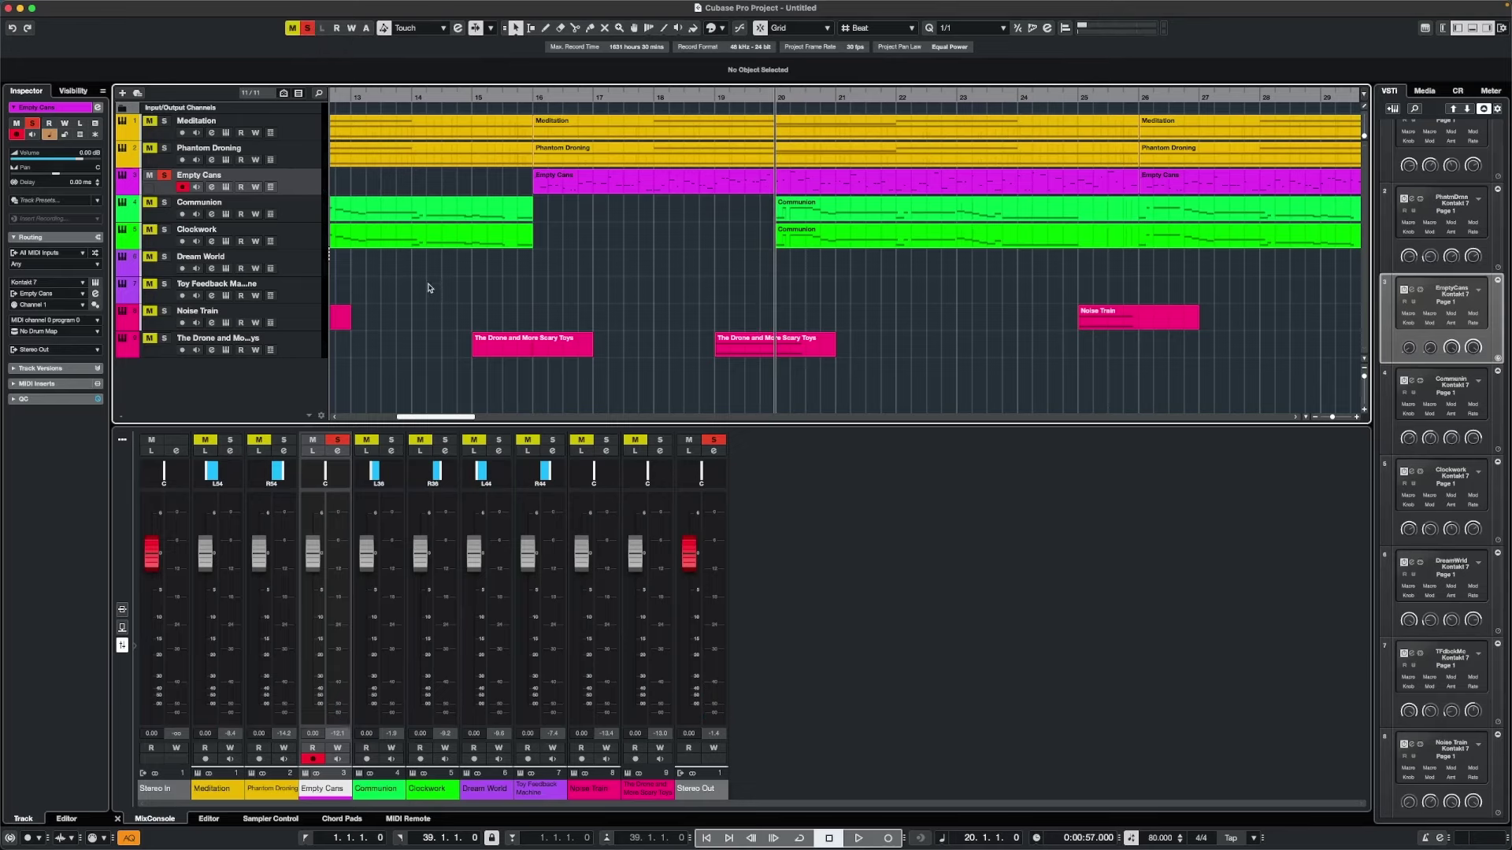
left_click(310, 29)
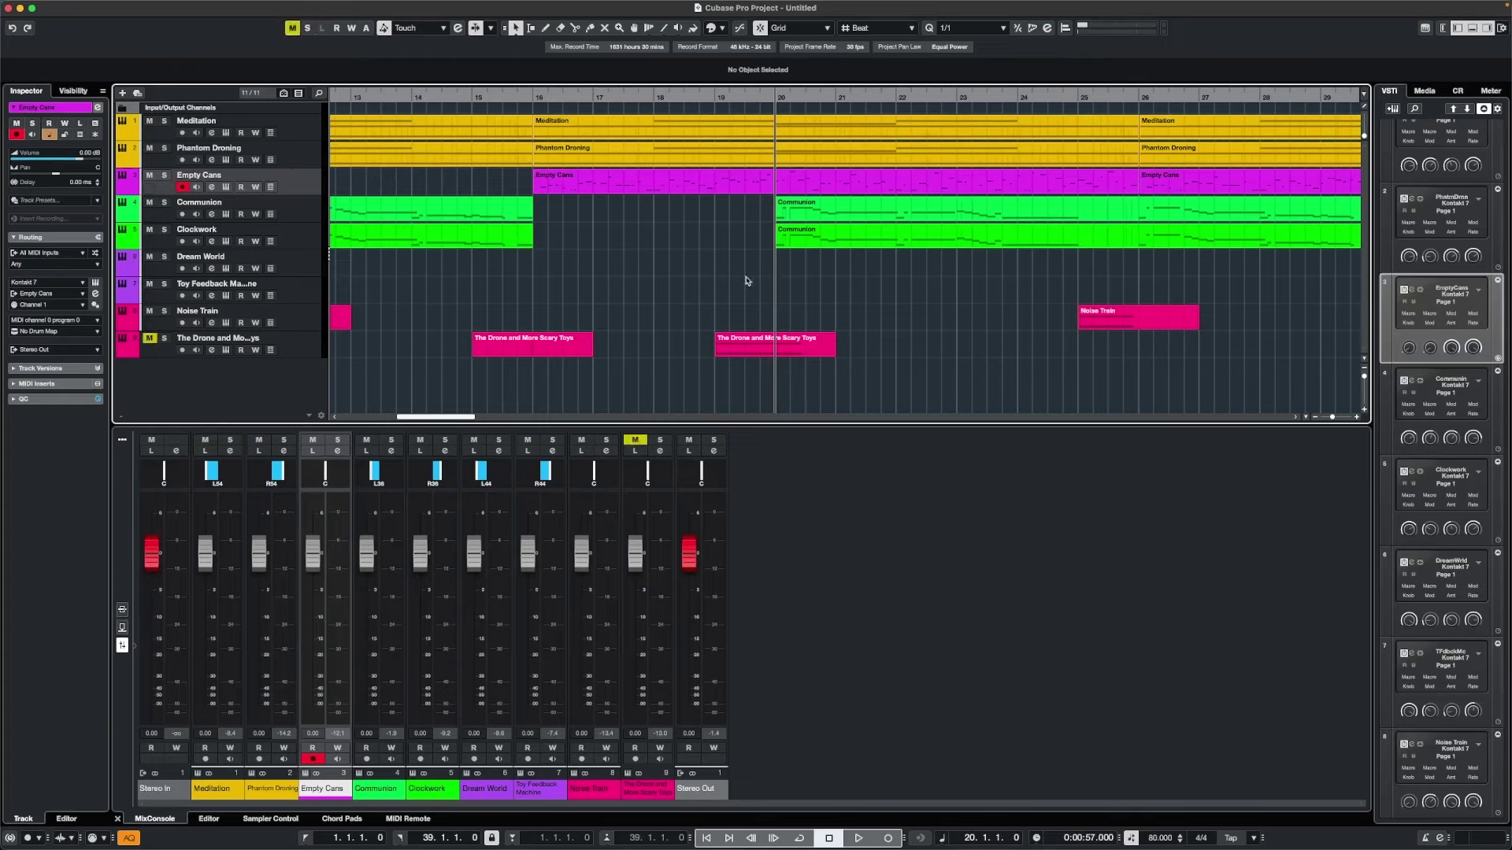
key("space")
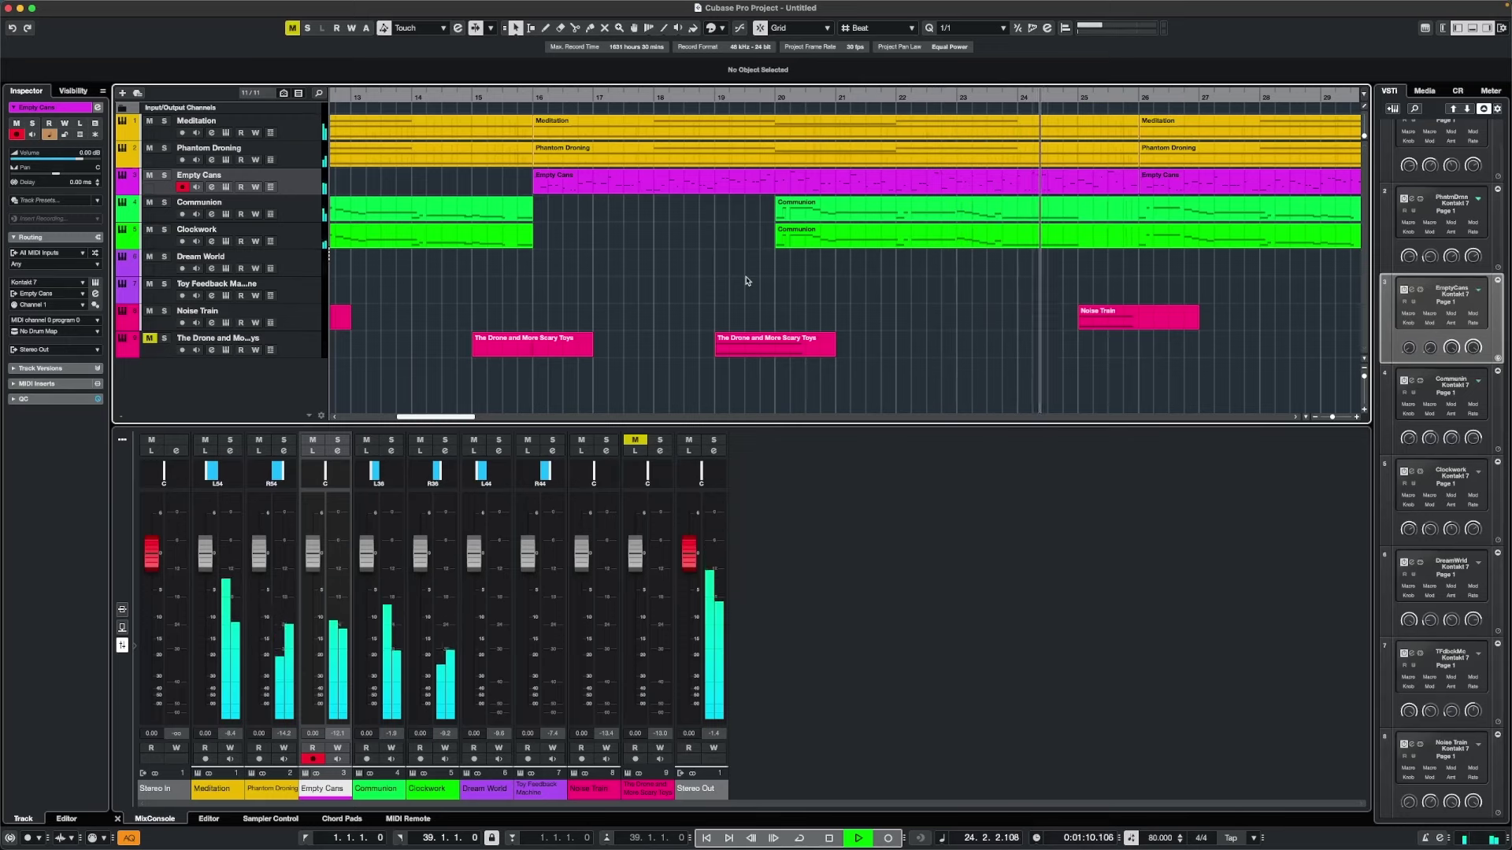
key("space")
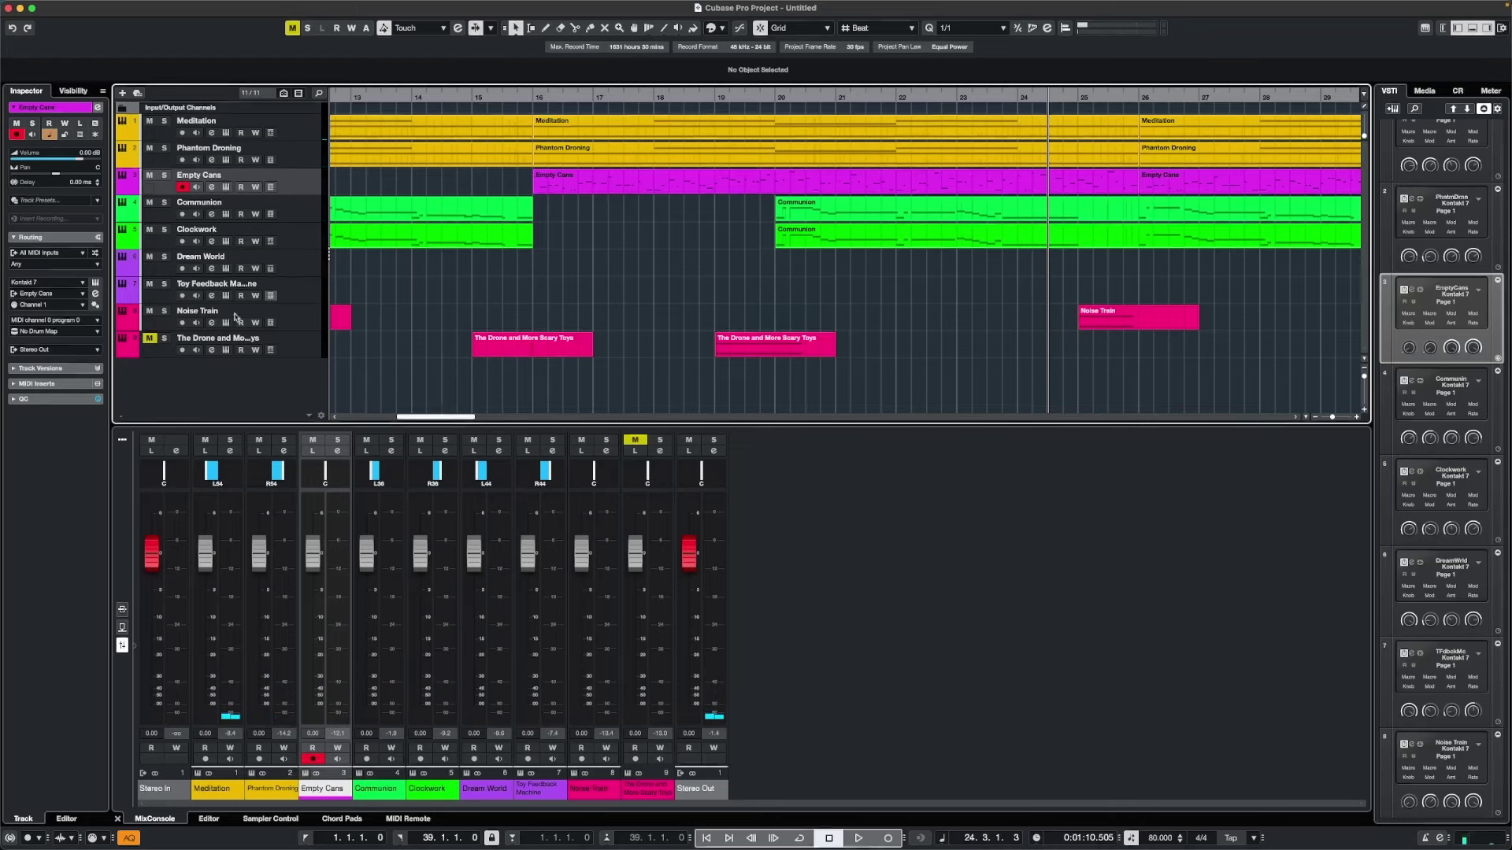
Solo The Drone and More Scary Toys track and open its Kontakt instrument, moving the window clear of the track's first clip.
left_click(163, 339)
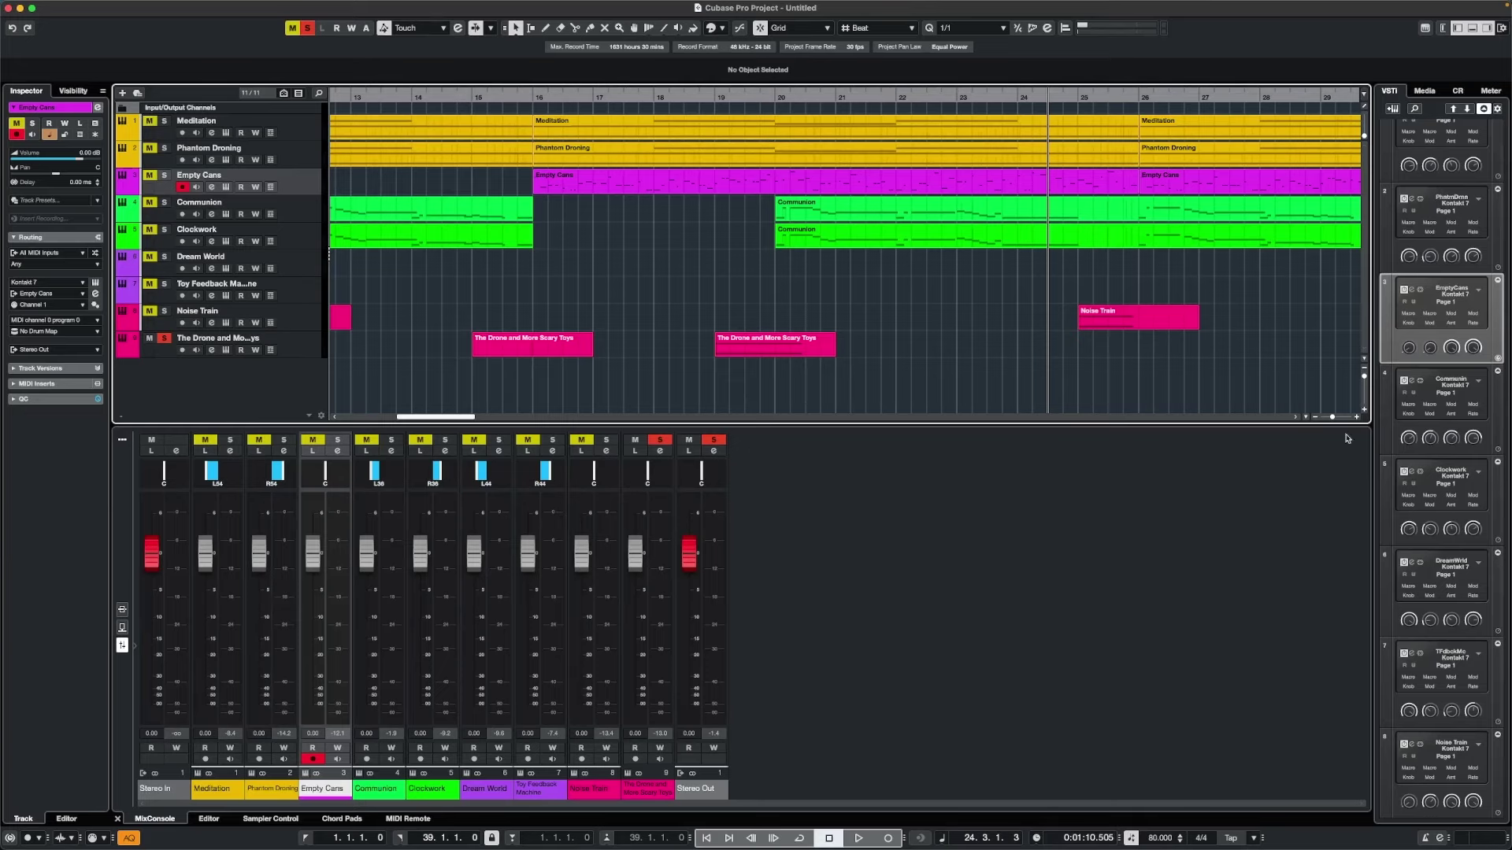
left_click(310, 347)
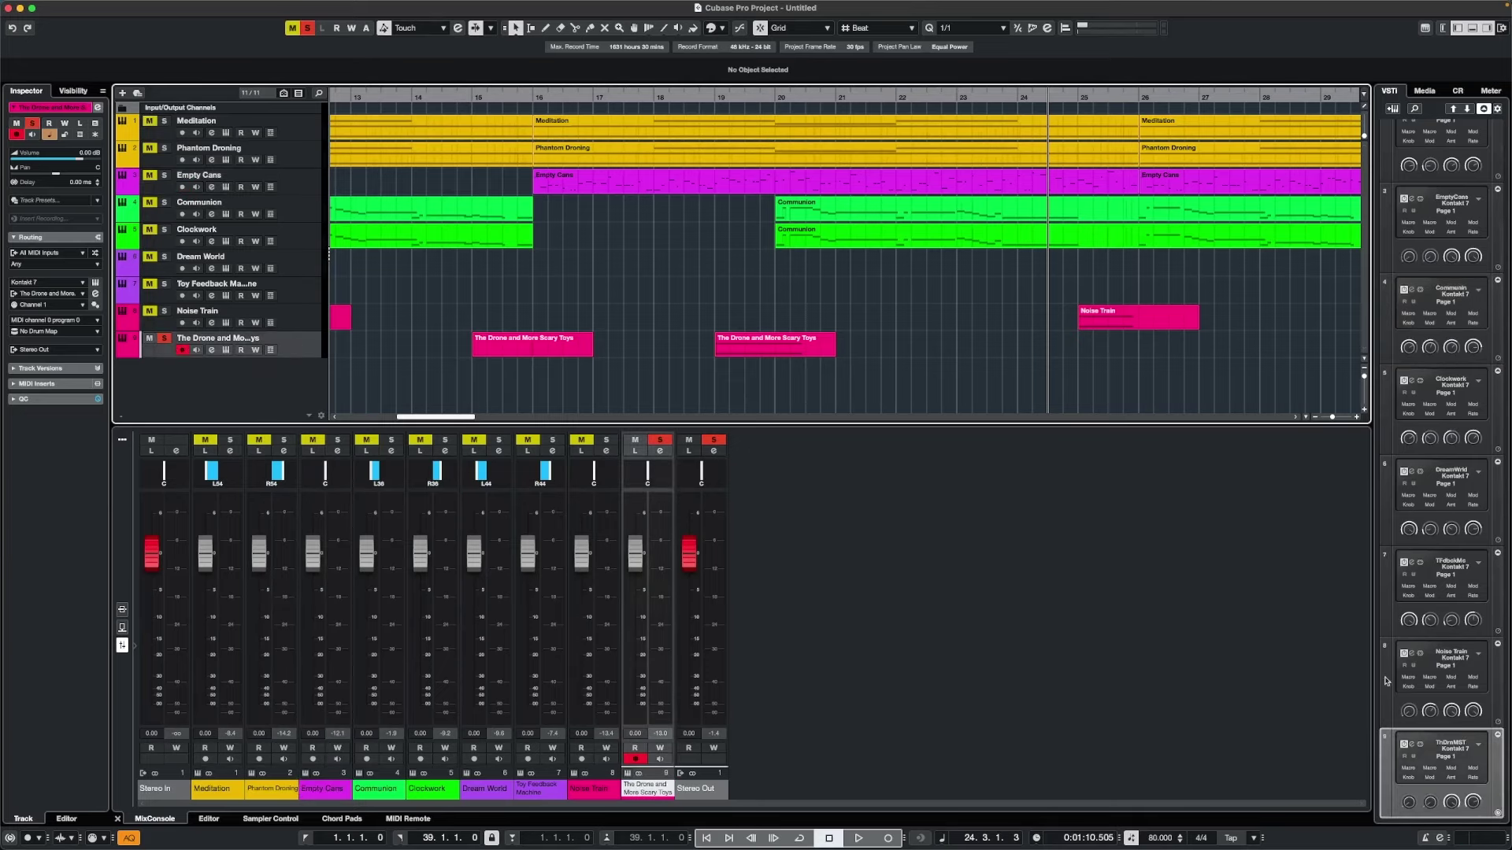
left_click(1413, 746)
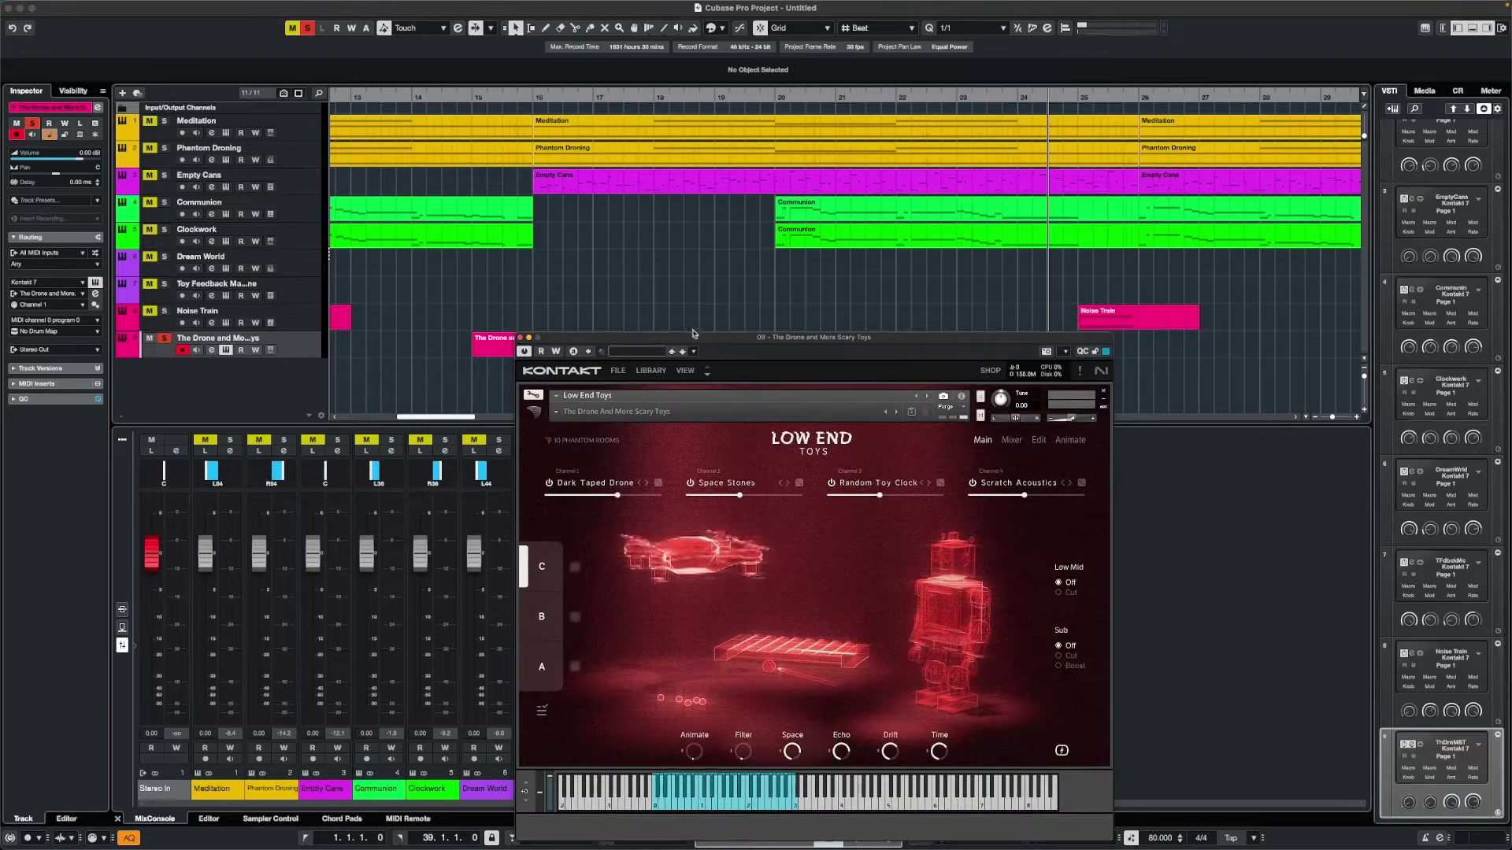
left_click_drag(697, 339, 866, 194)
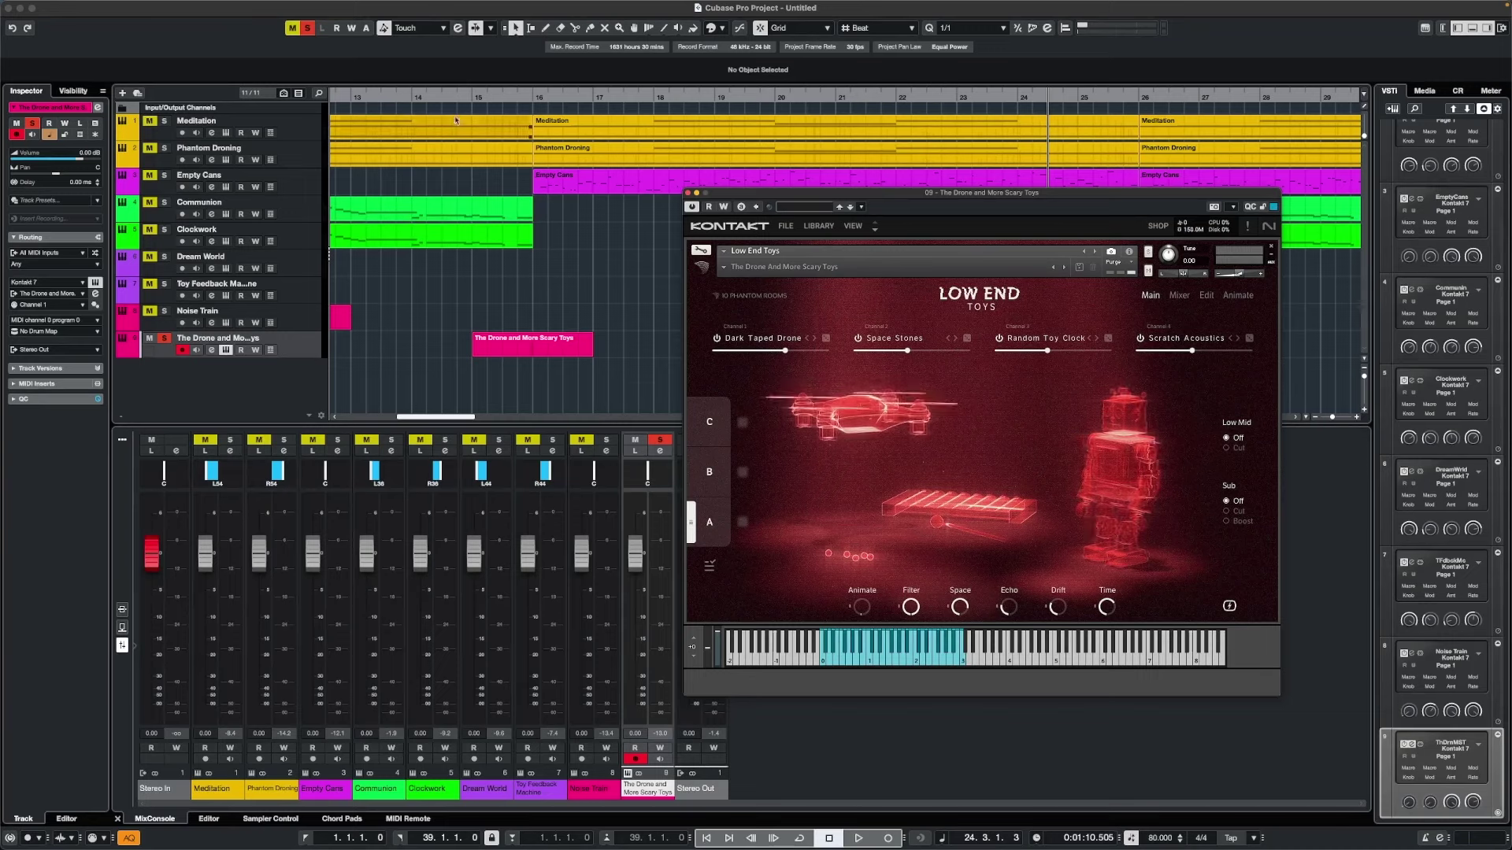
Audition the soloed The Drone and More Scary Toys clips from bar 15 to near bar 21, closing the instrument window after stopping.
left_click(474, 96)
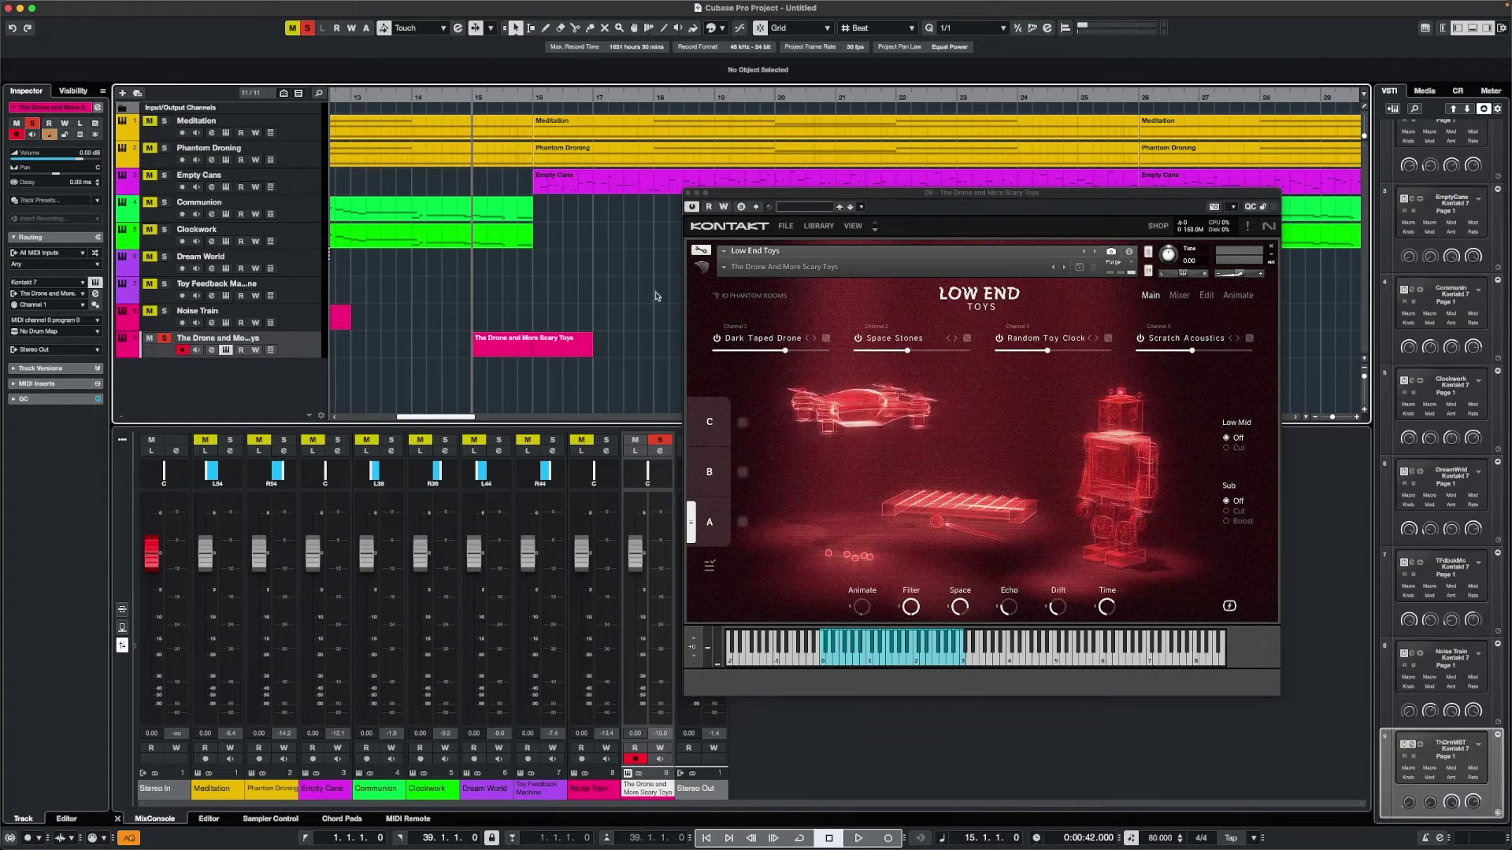
left_click_drag(880, 197, 1034, 191)
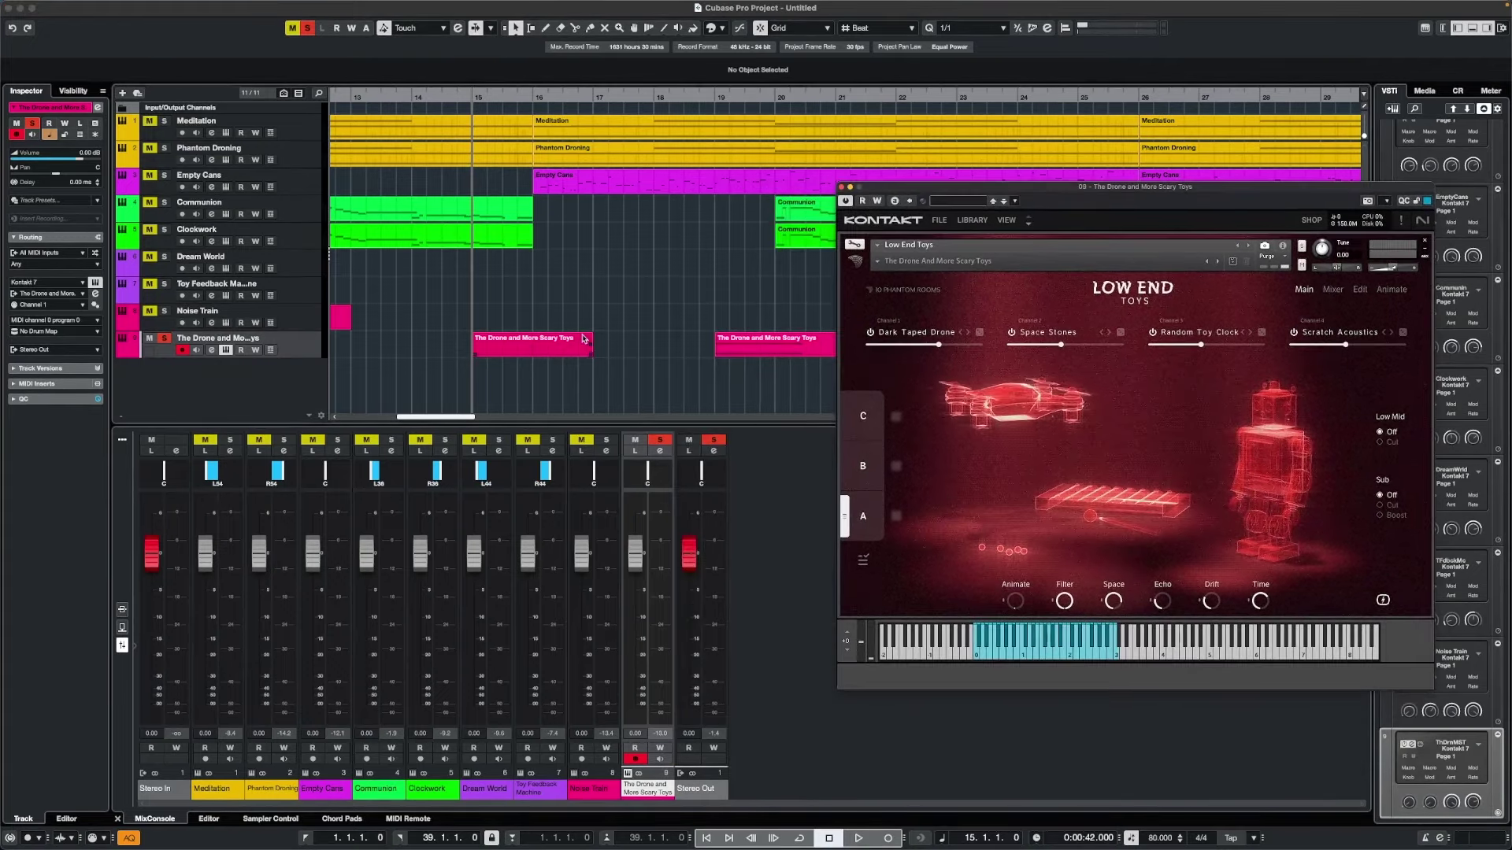
key("space")
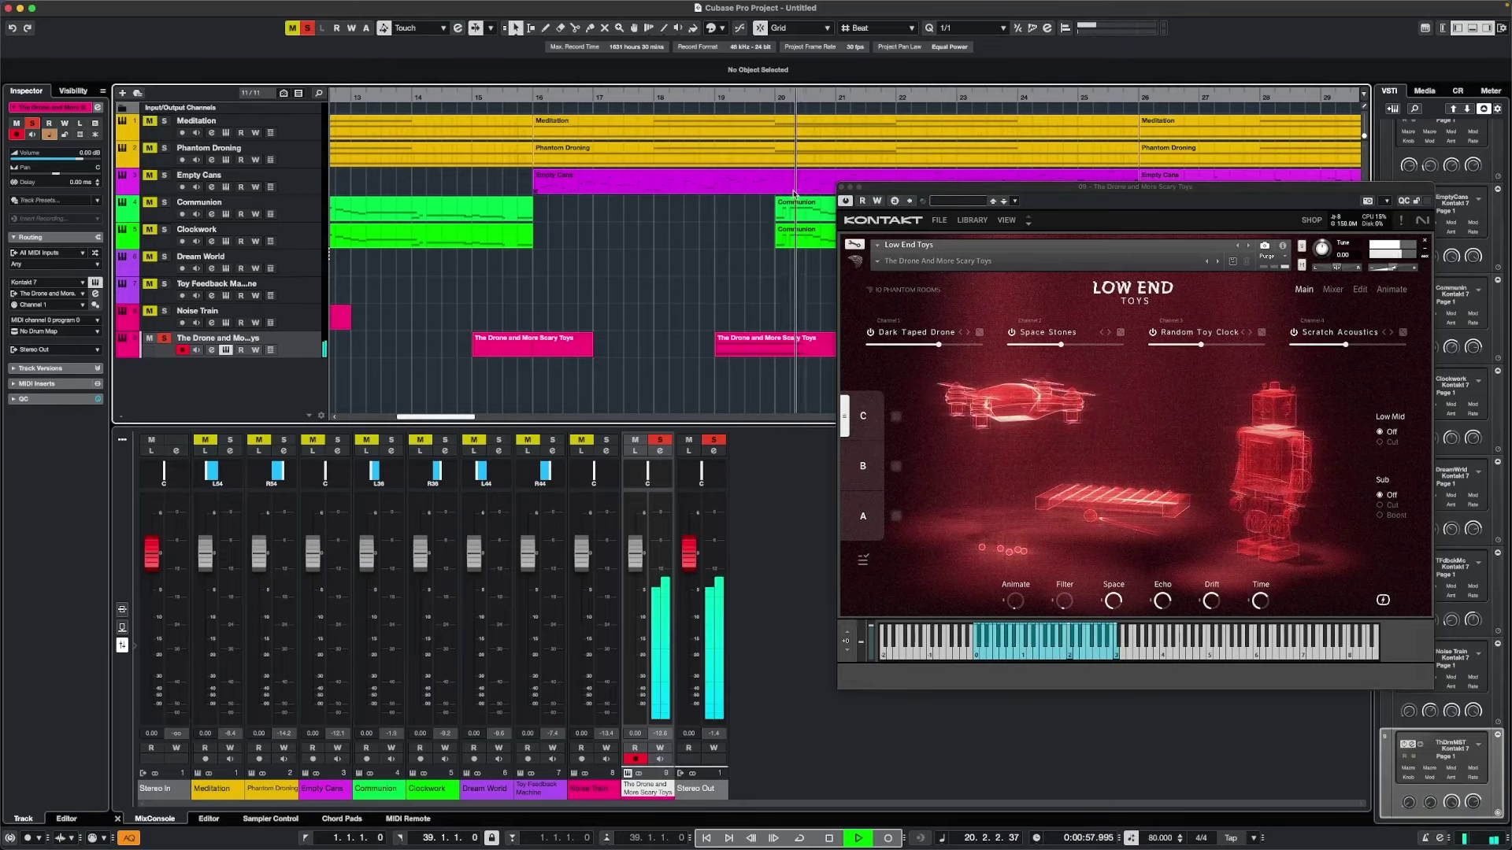
key("space")
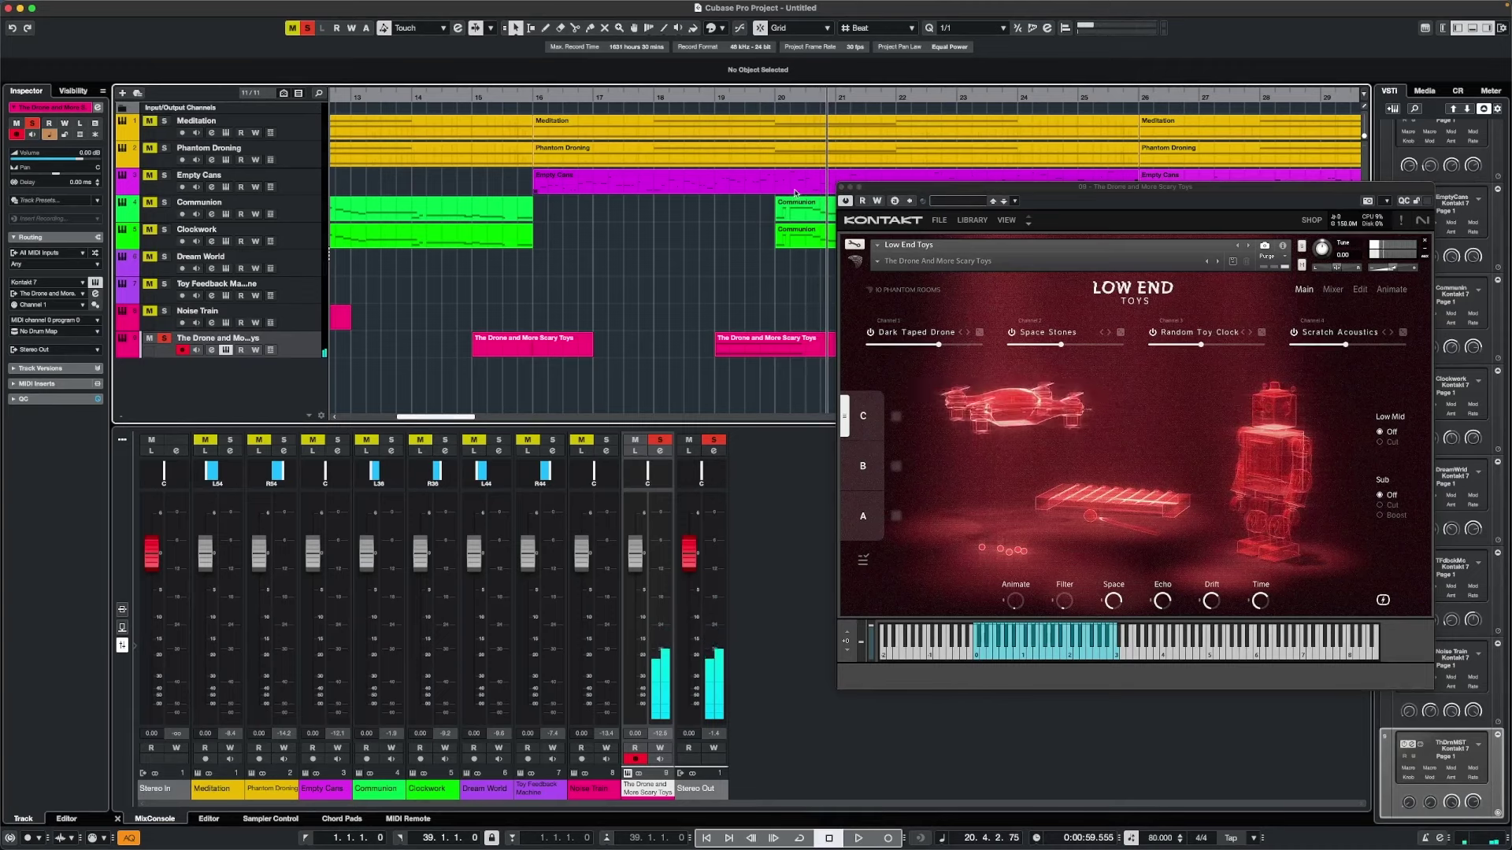
left_click(841, 187)
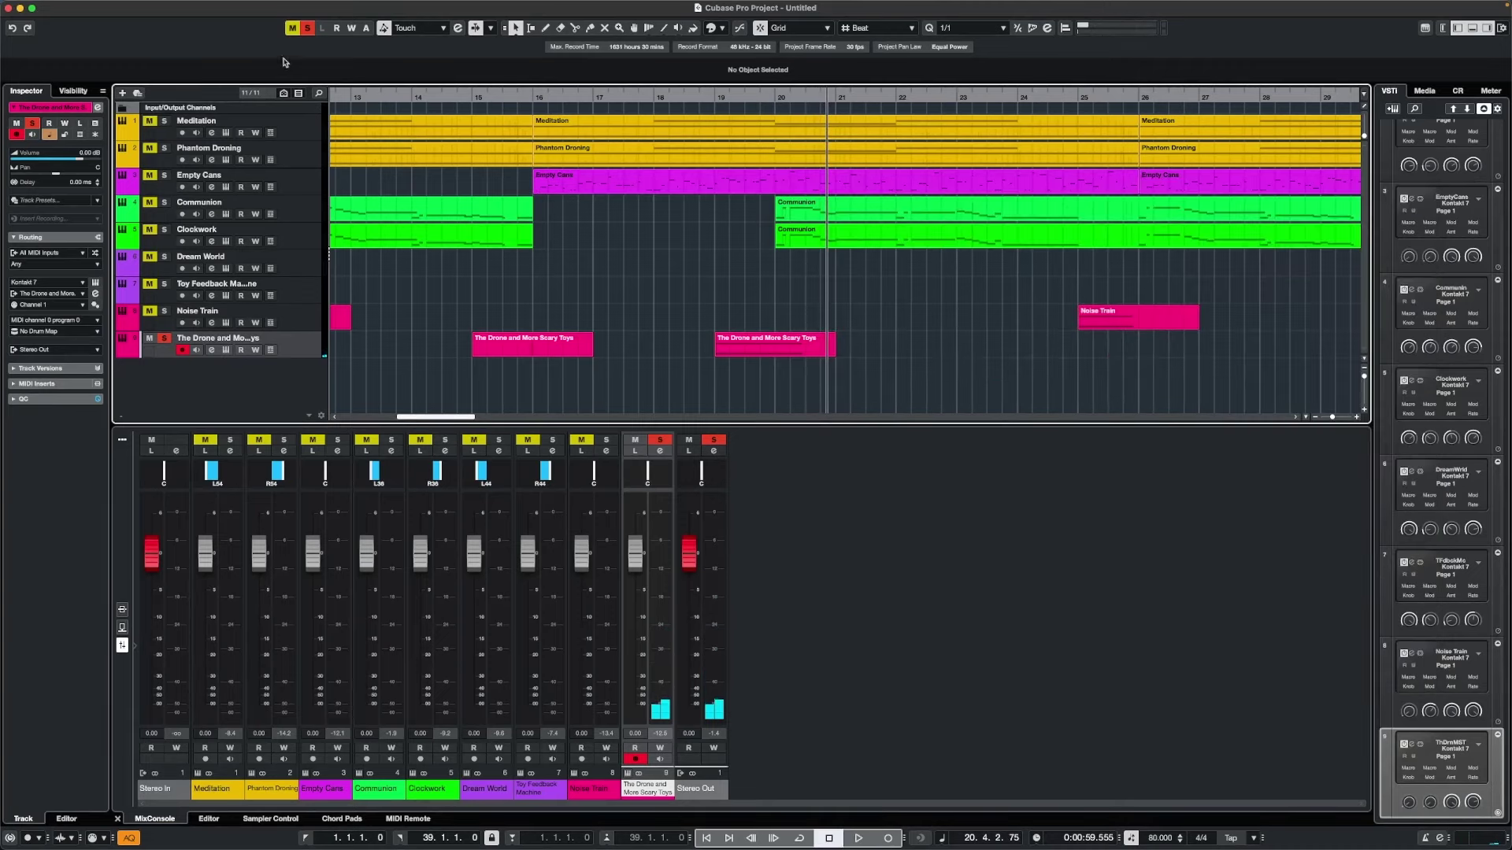
Clear all solo and mute states and play the full arrangement from bar 18, stopping playback after bar 21.
left_click(307, 29)
left_click(292, 28)
left_click(661, 128)
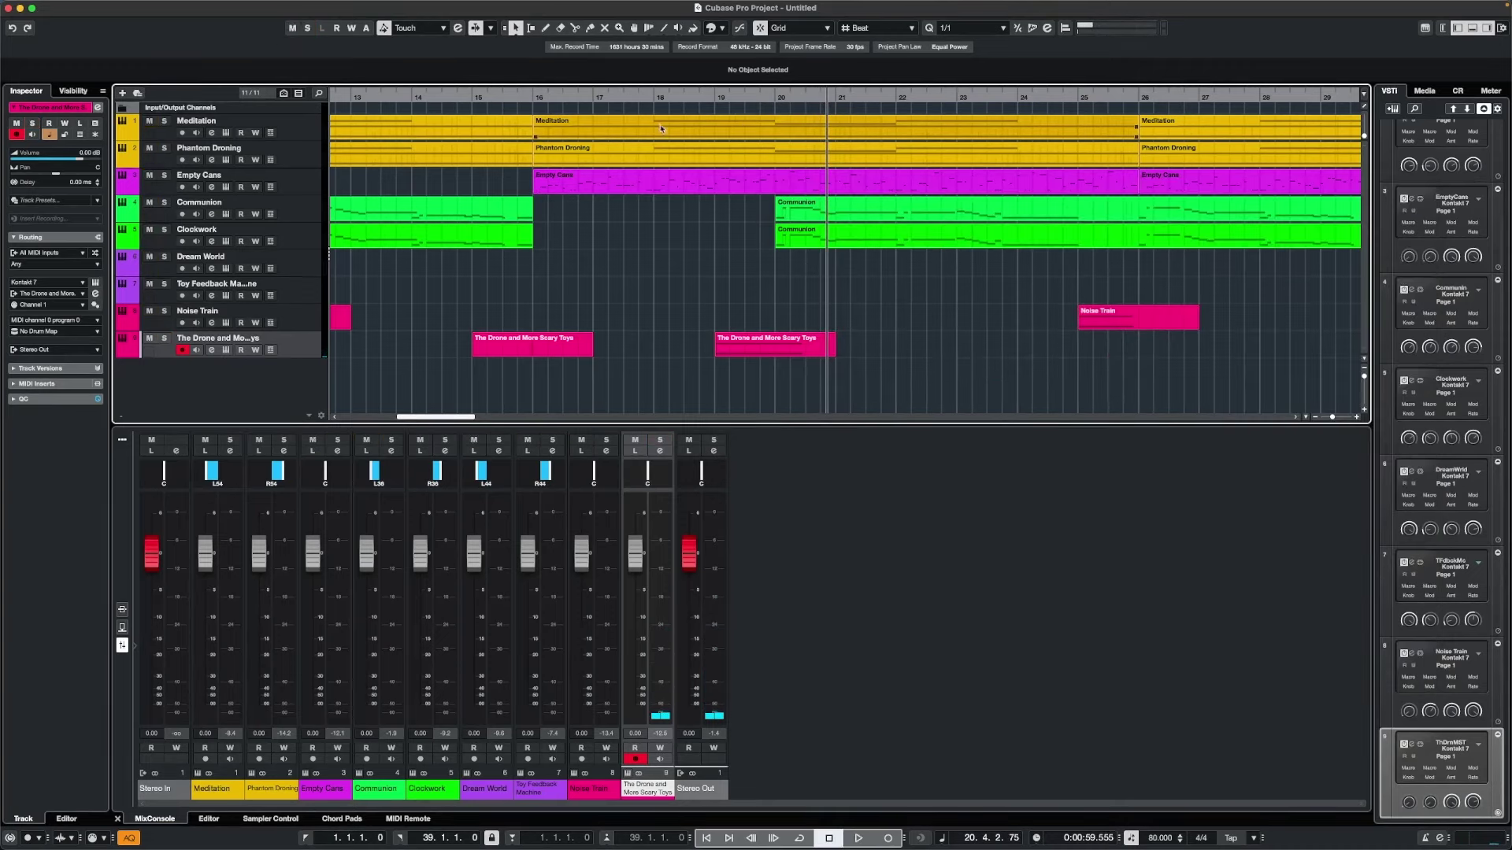
left_click(706, 111)
left_click(651, 100)
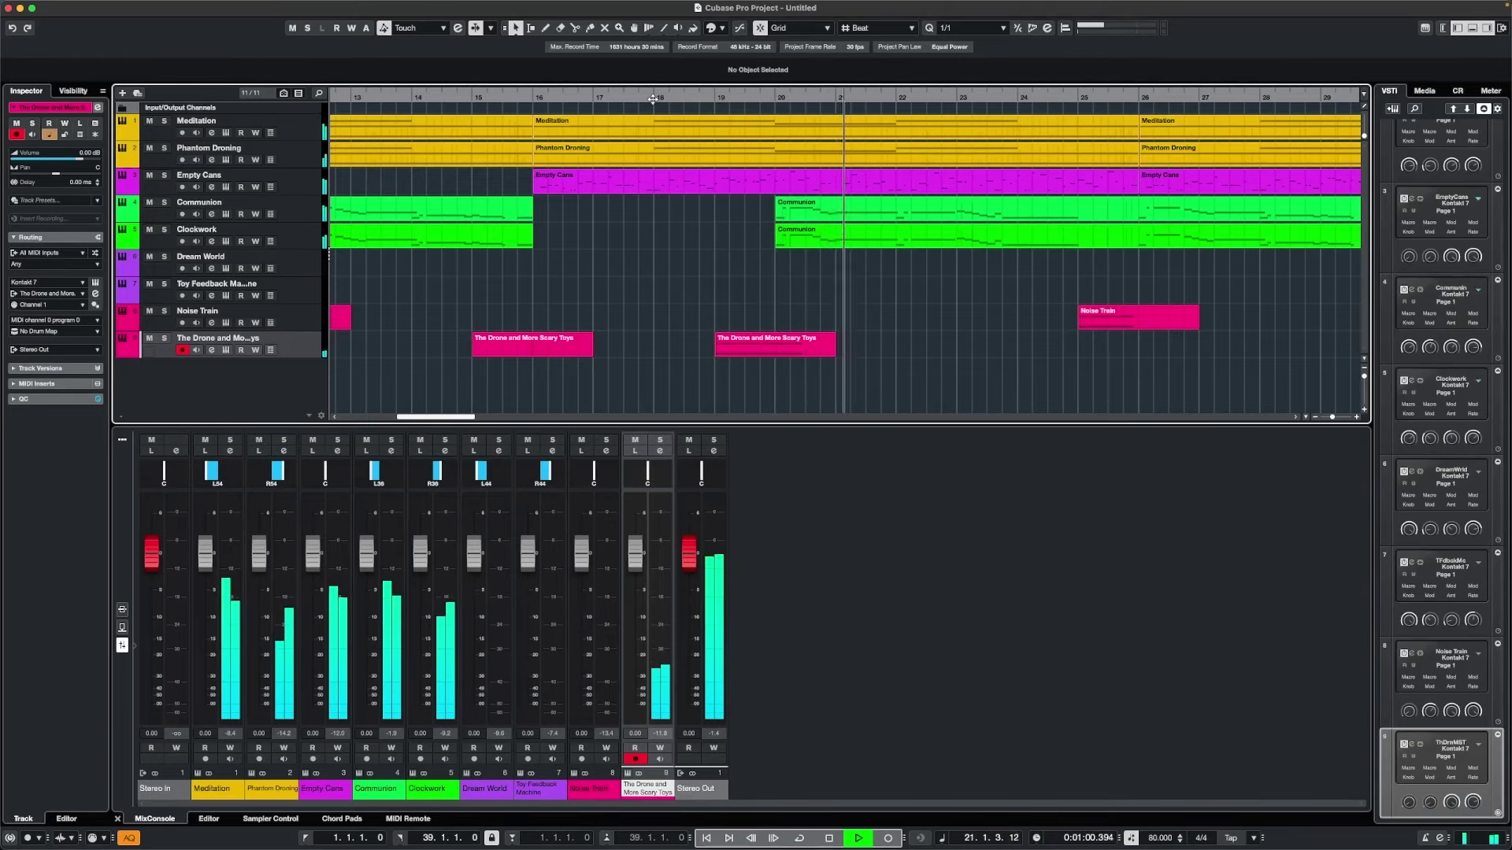
key("space")
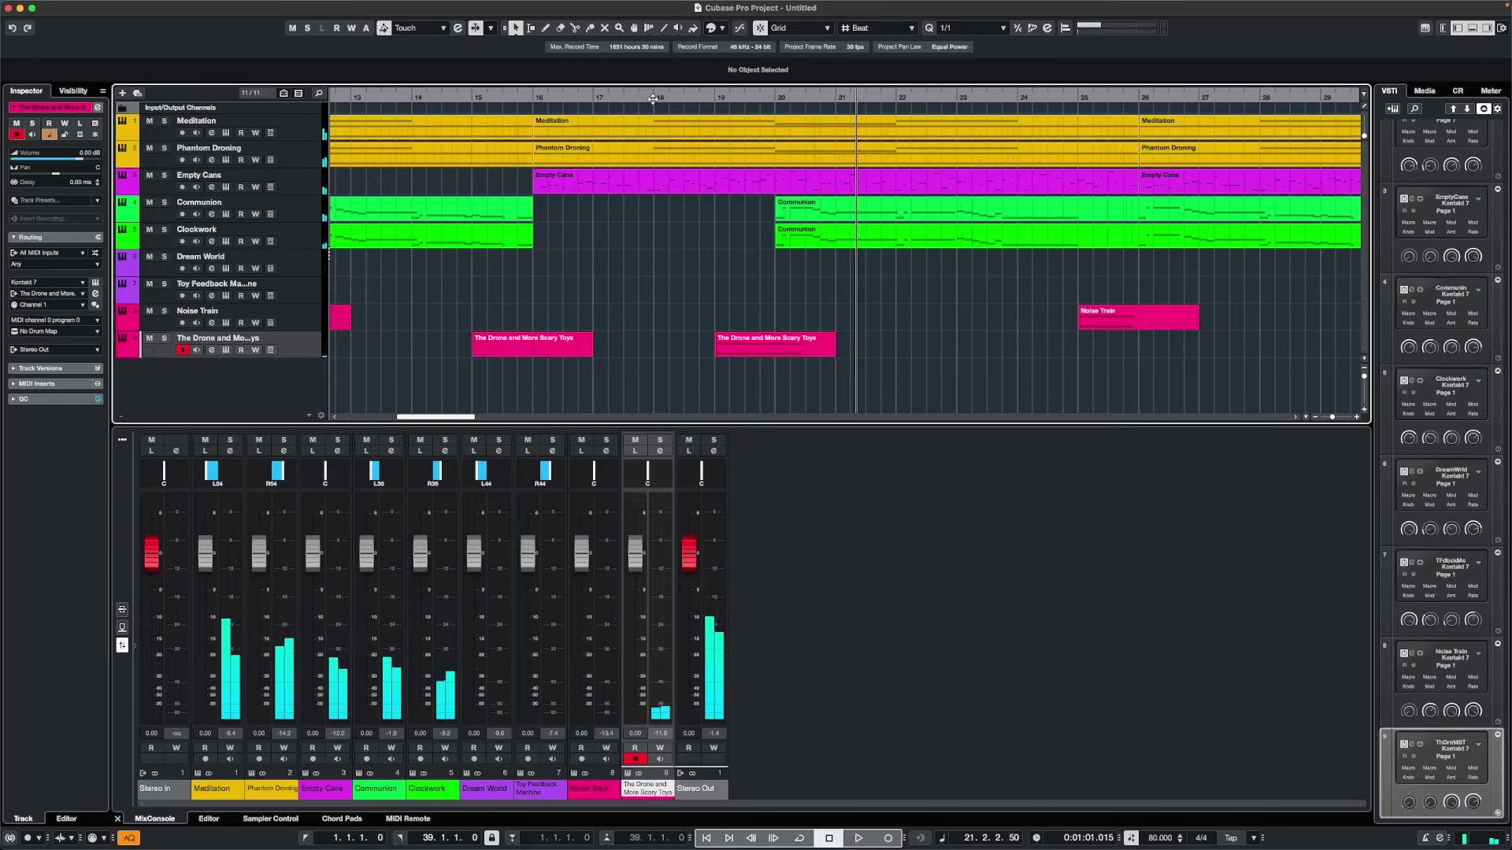